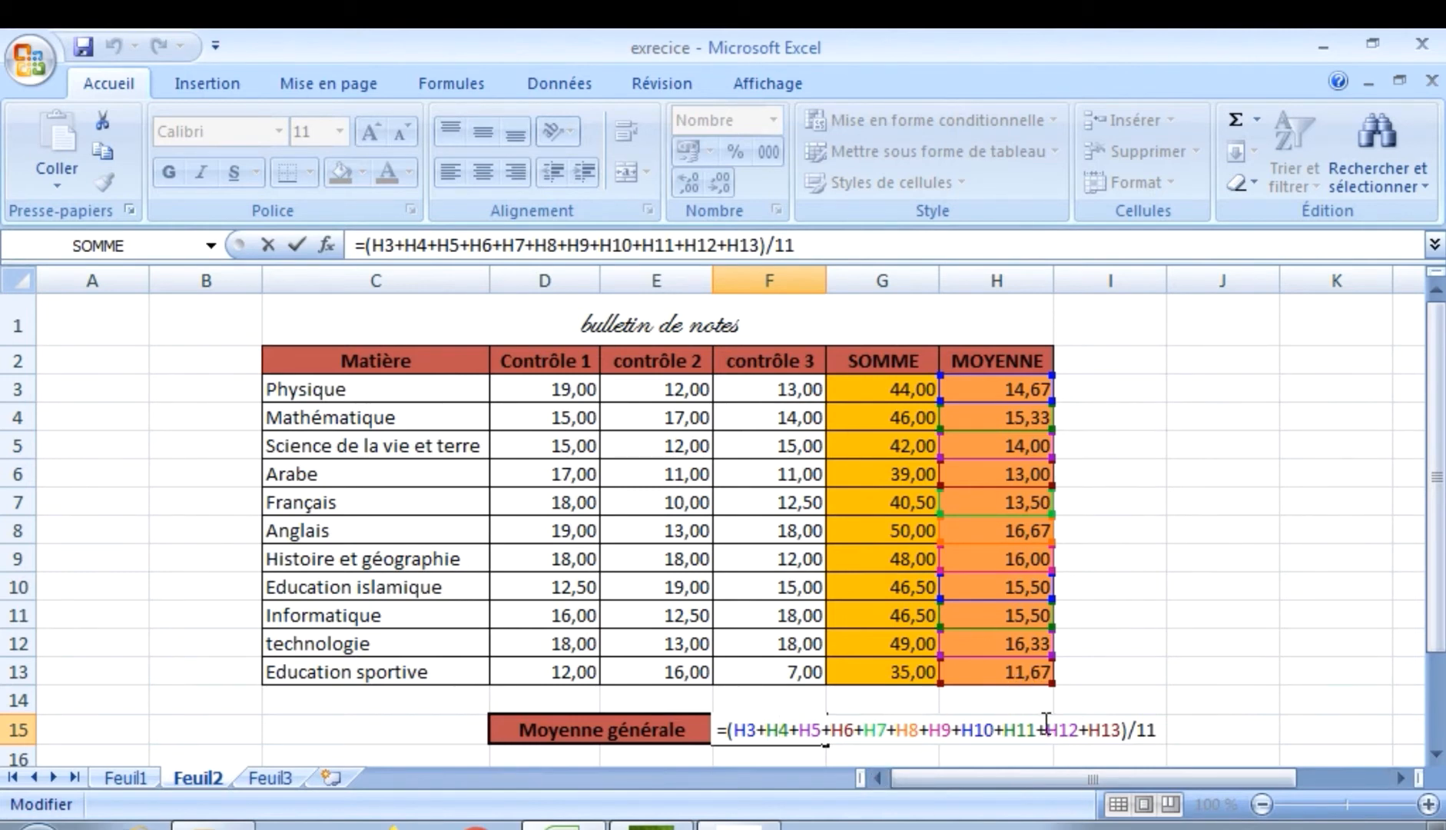
left_click_drag(1163, 725, 747, 742)
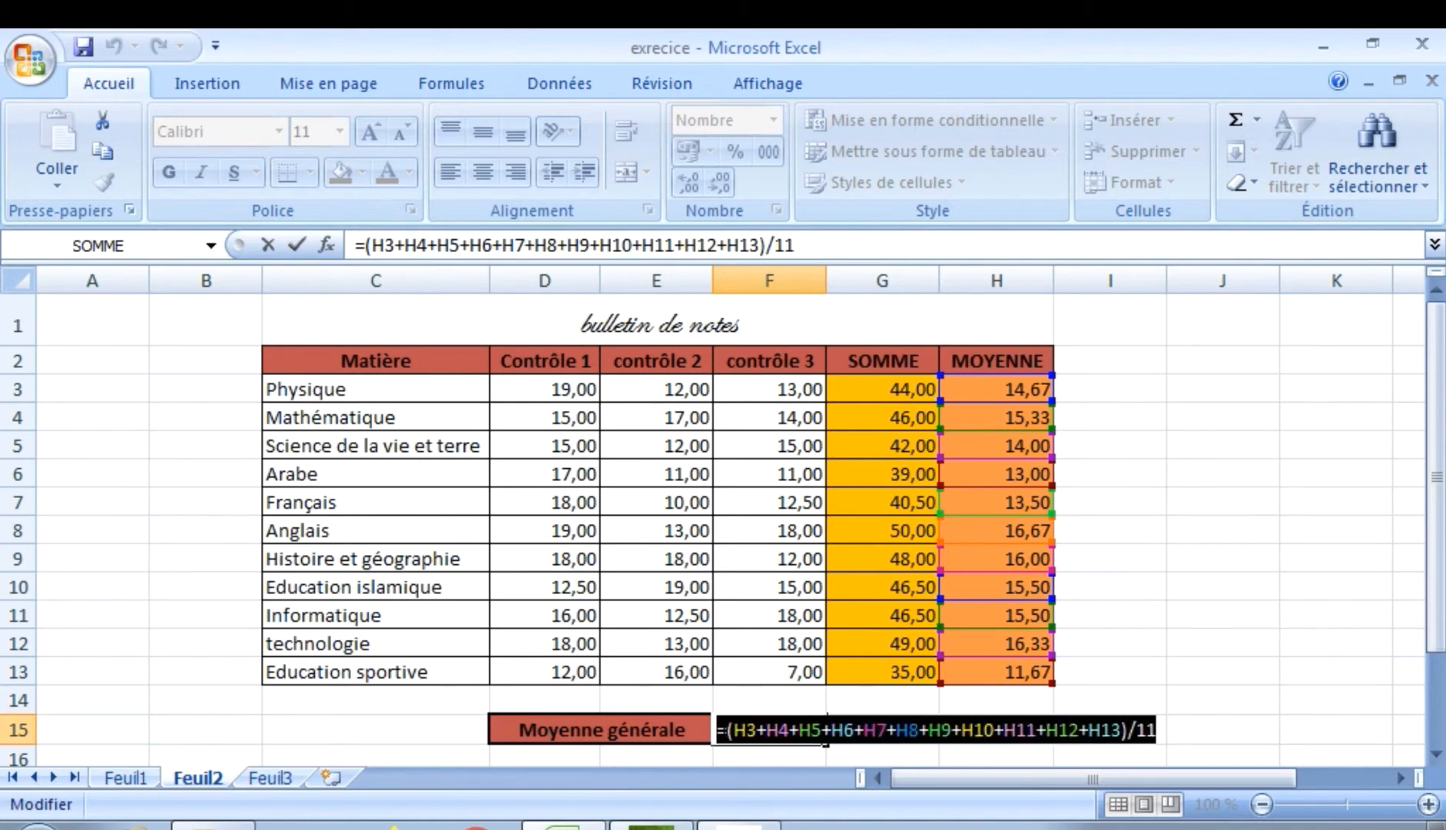
key("BackSpace")
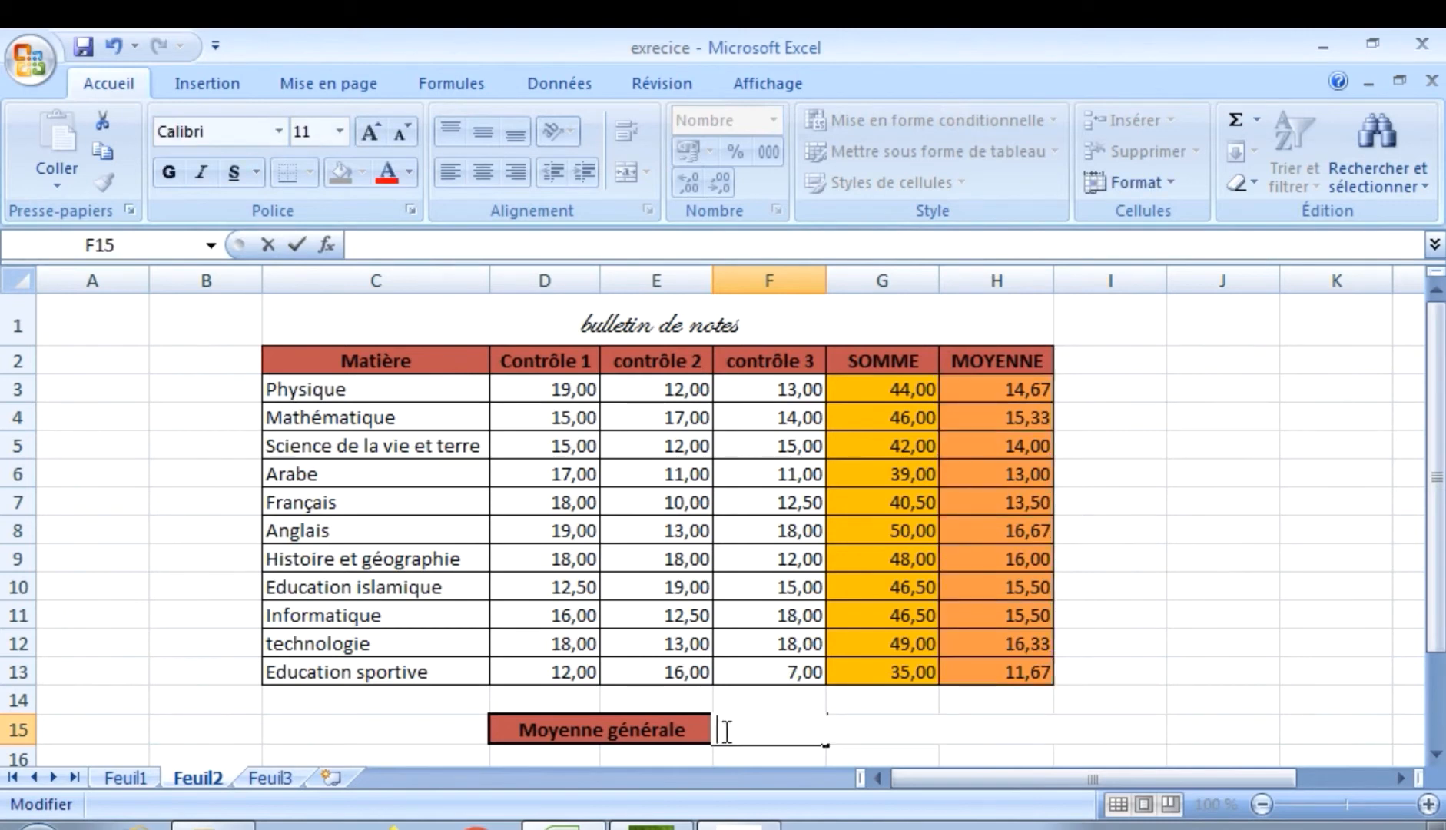
left_click(1256, 120)
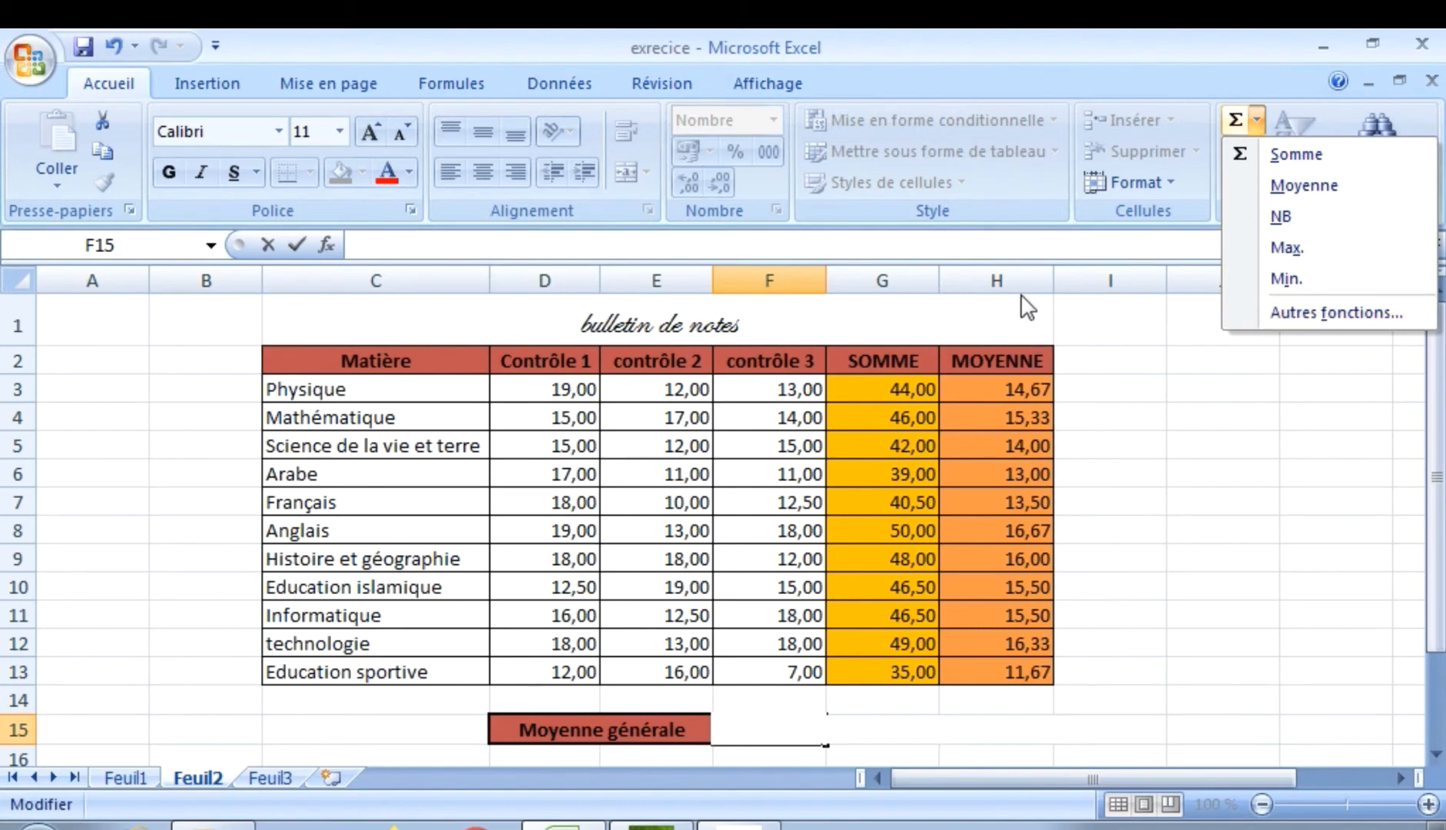
left_click(388, 248)
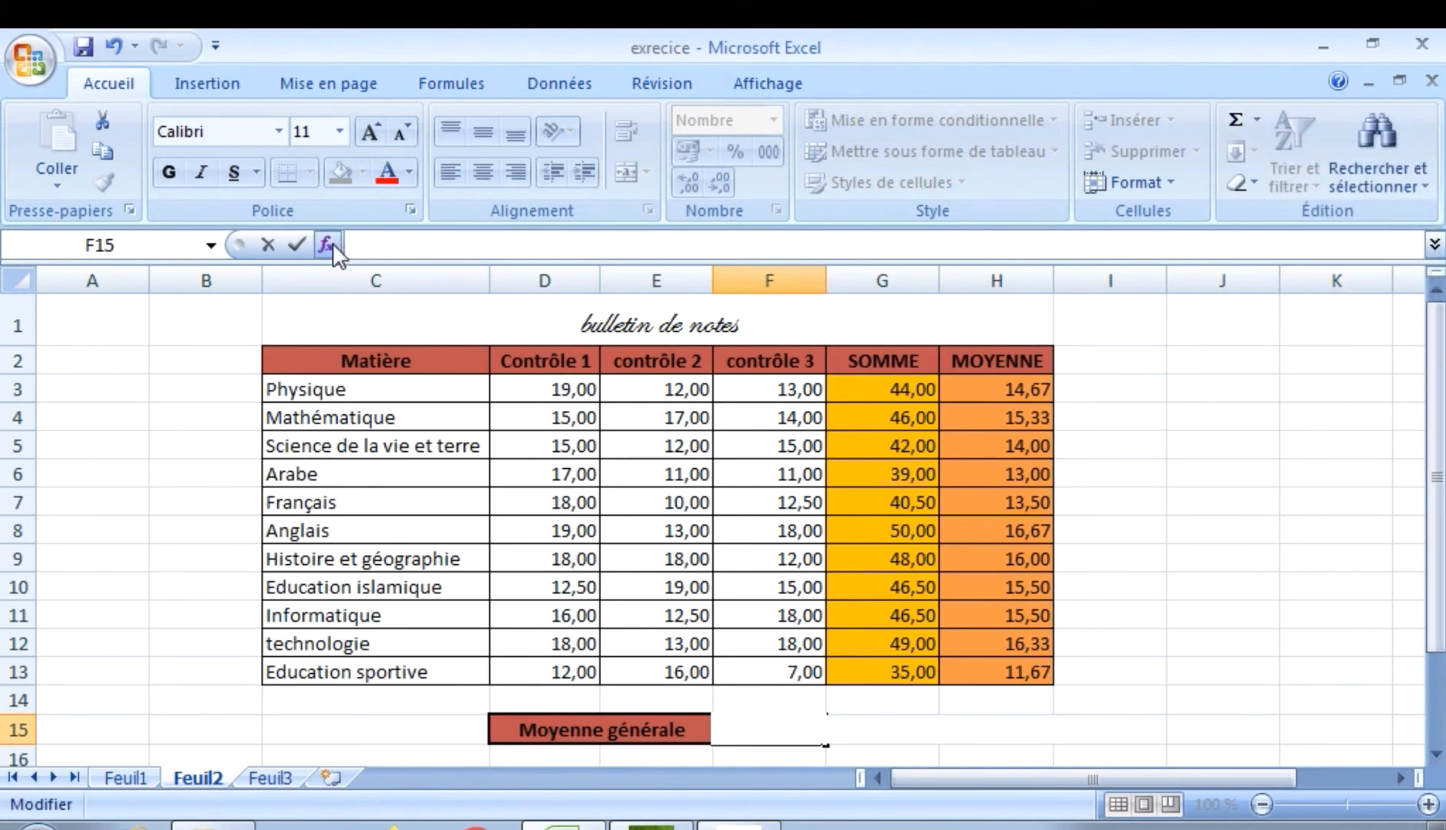
left_click(327, 246)
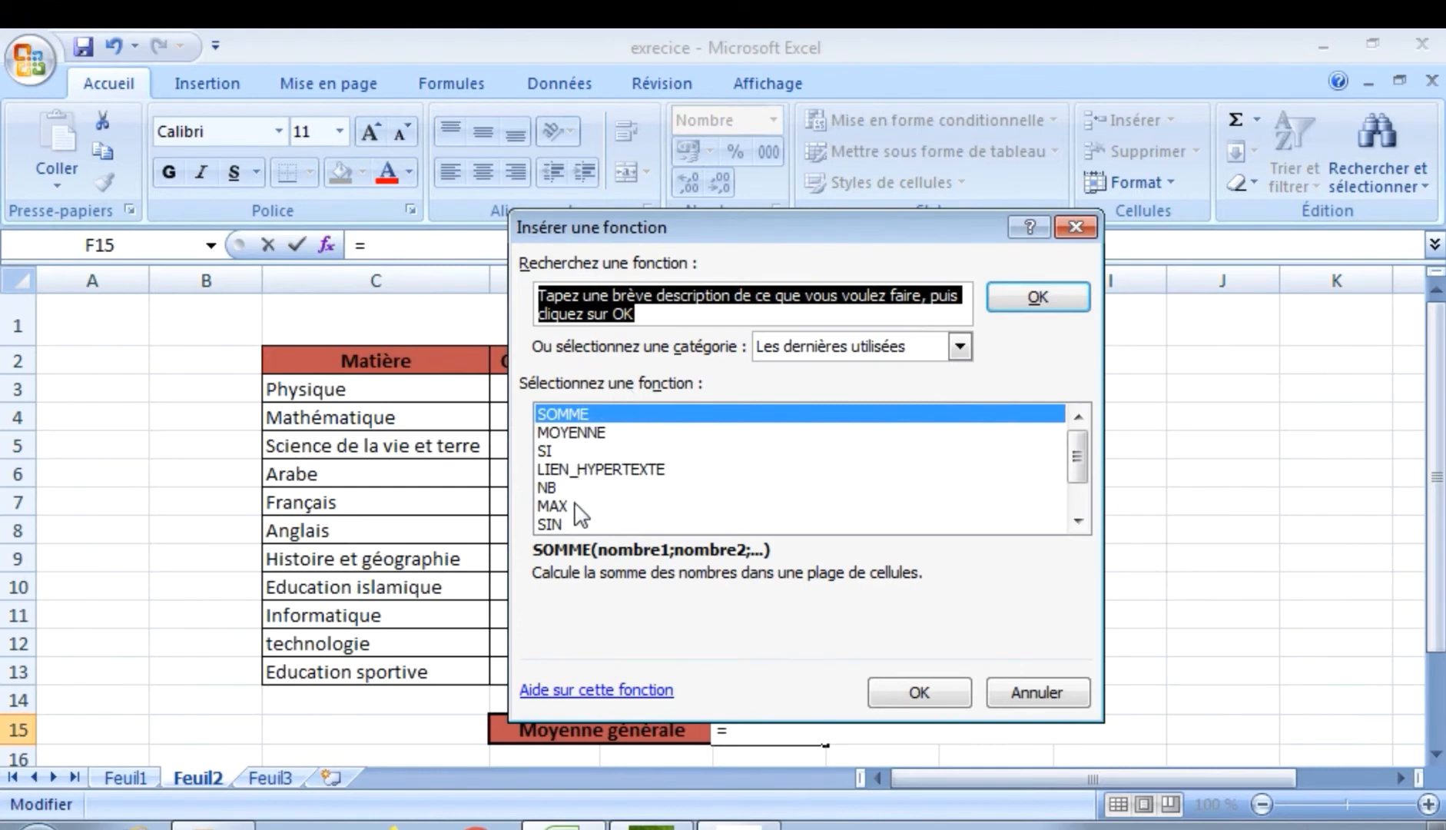
mouse_move(1081, 462)
left_mouse_down()
mouse_move(1081, 492)
mouse_move(1078, 459)
left_mouse_up()
left_click(1026, 695)
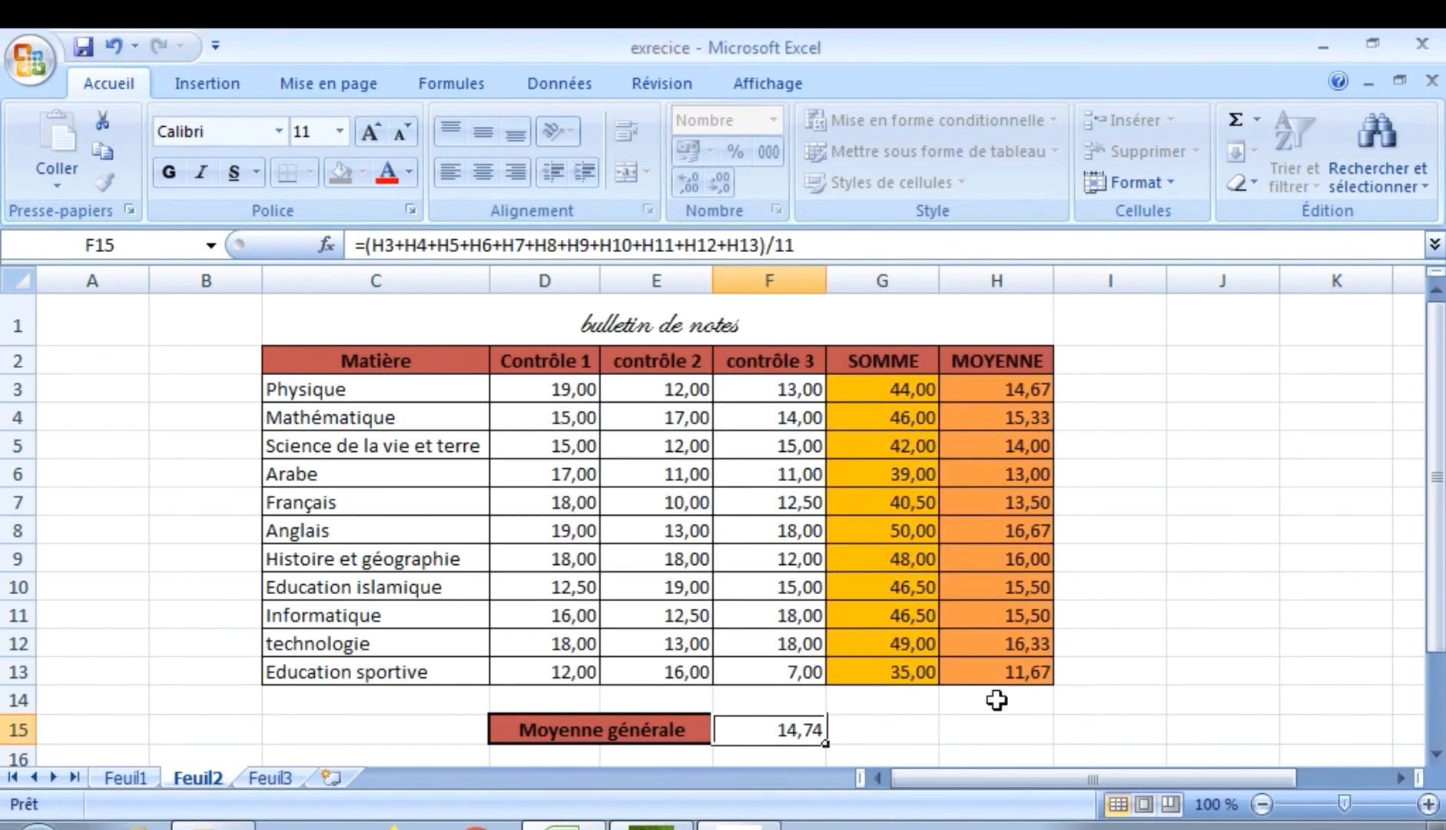
Replace the manual addition formula in the Moyenne générale cell F15 with the MOYENNE function.
double_click(782, 731)
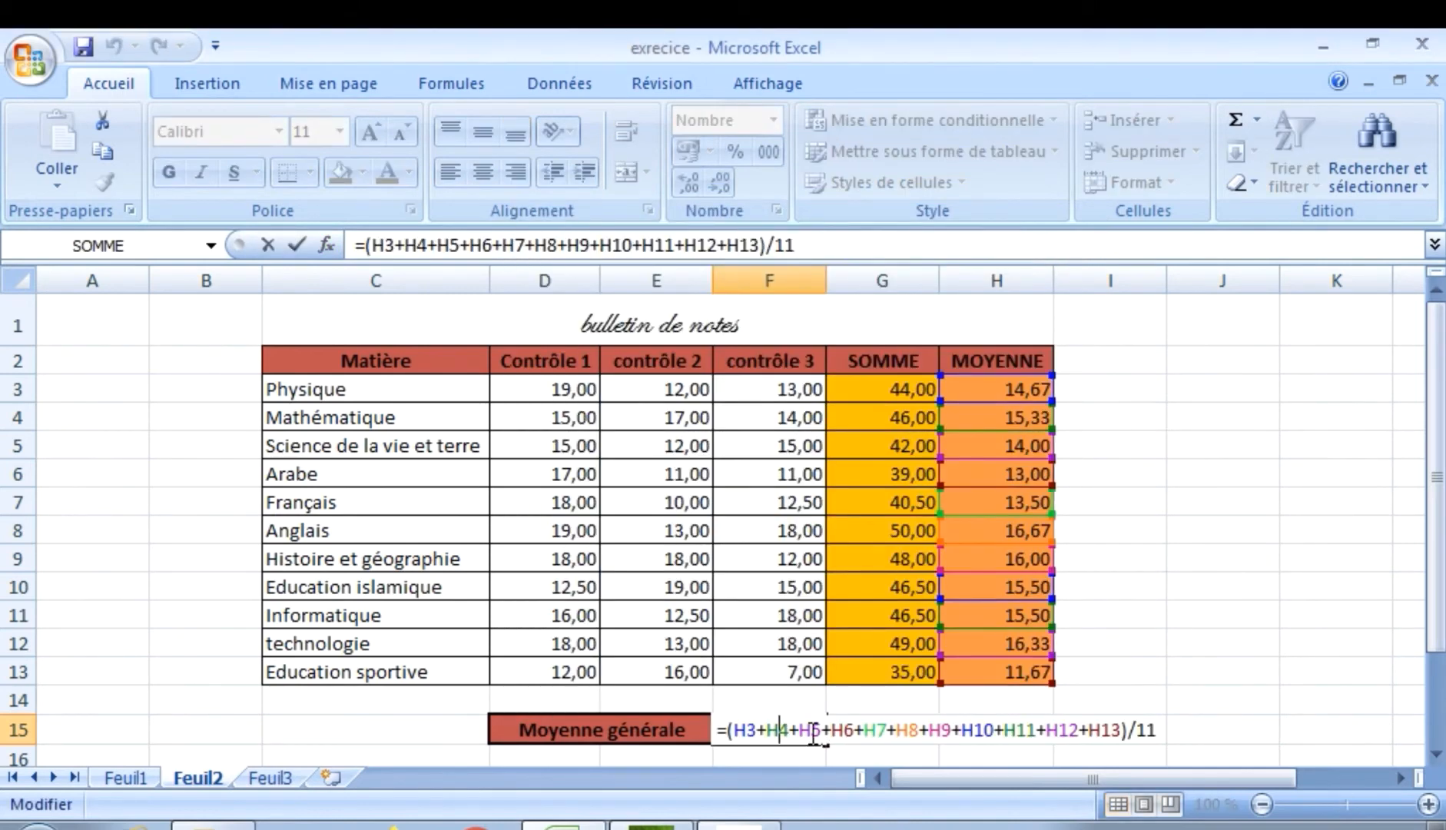
left_click_drag(1160, 726, 728, 717)
key("BackSpace")
key("BackSpace")
type("=")
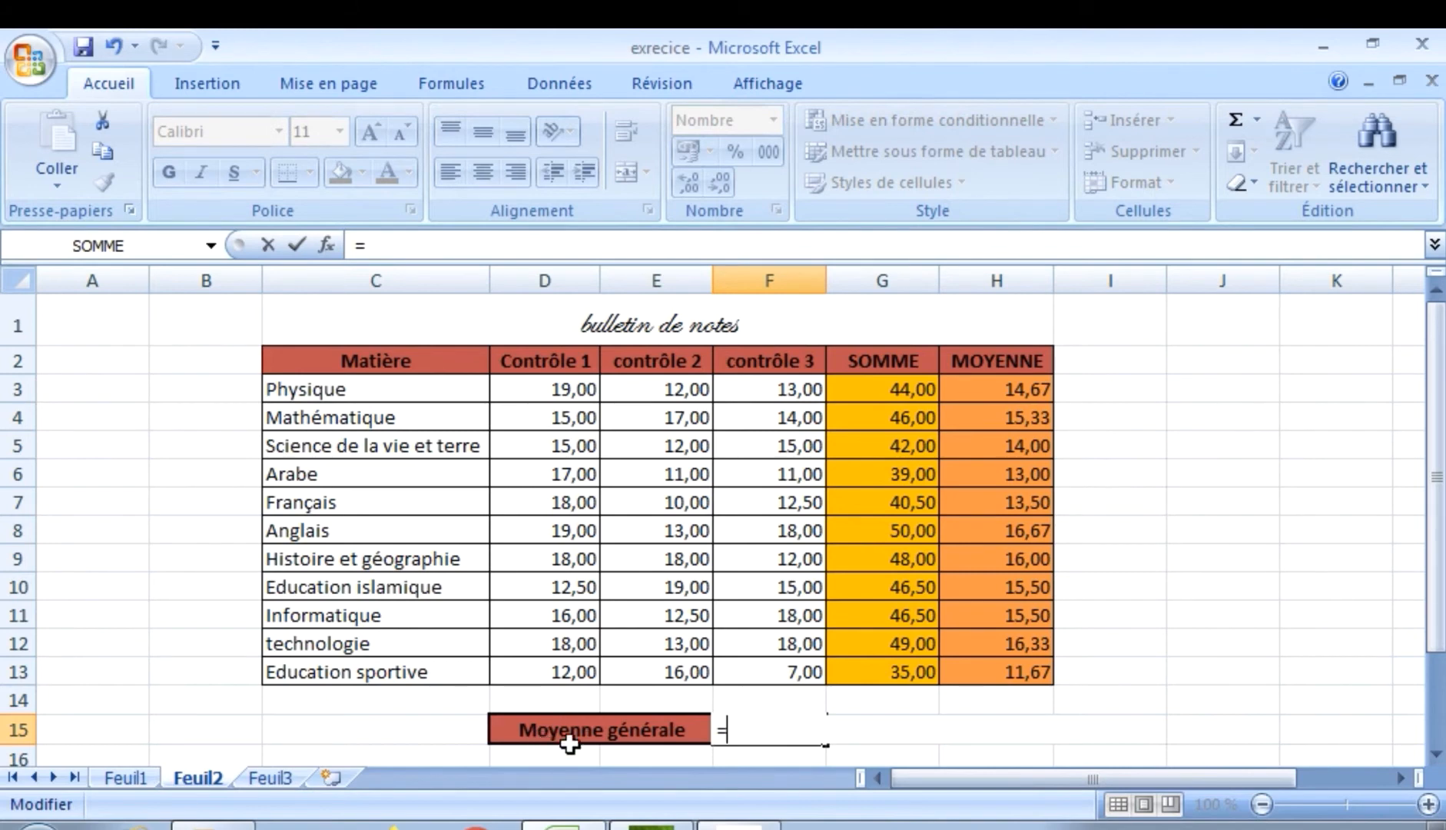
left_click(1256, 118)
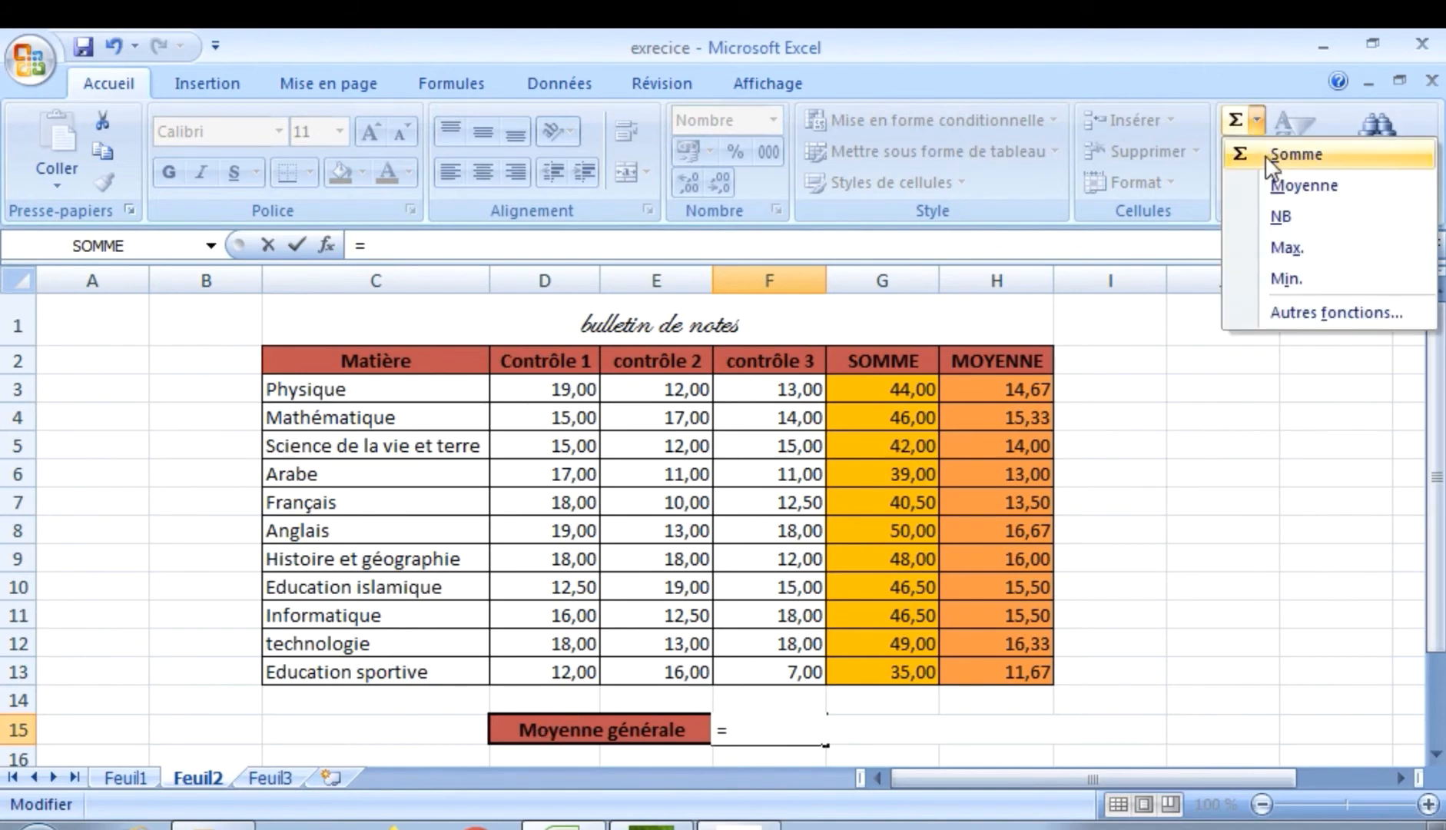
left_click(1275, 185)
left_click(1256, 120)
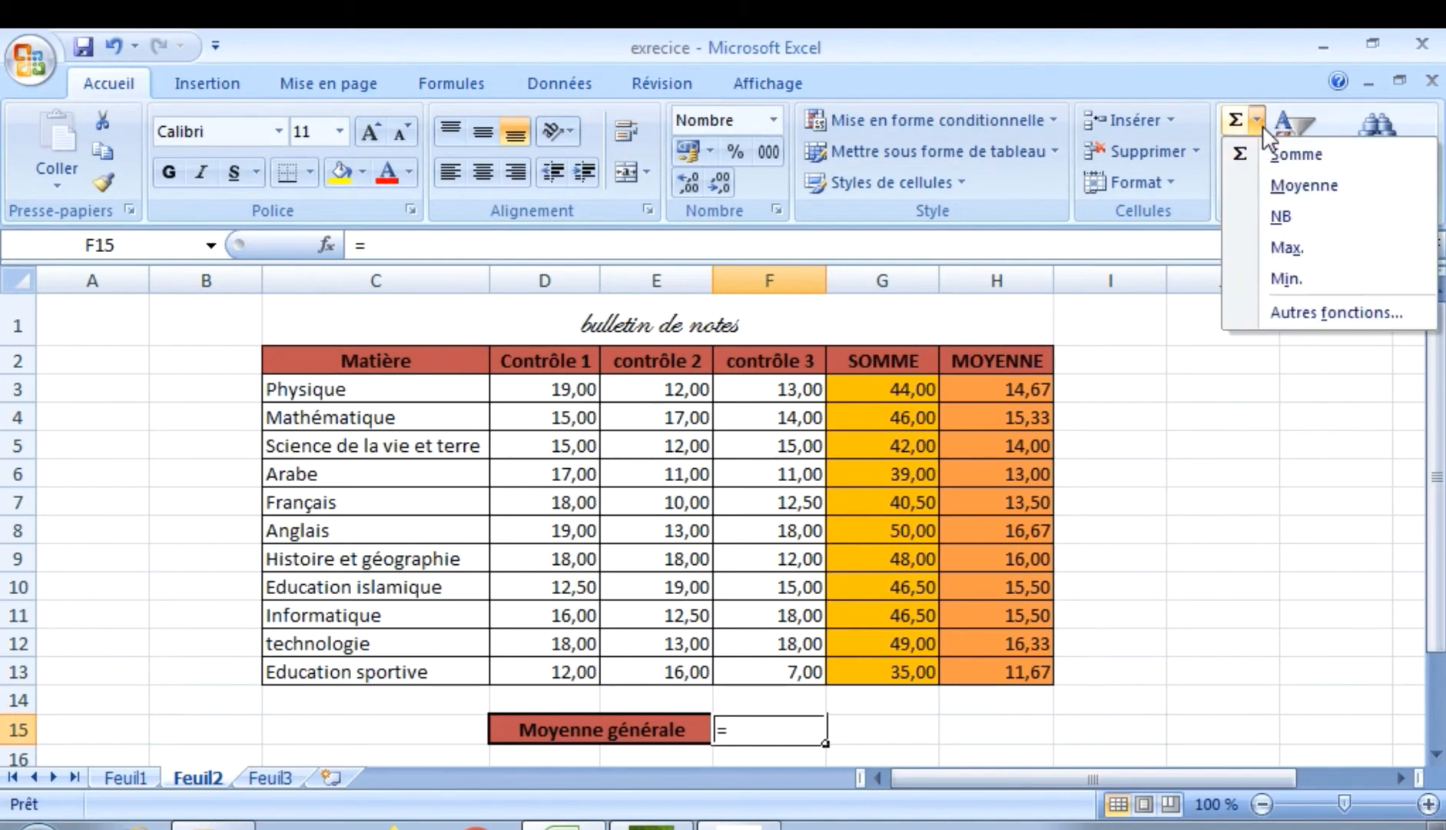
left_click(1275, 184)
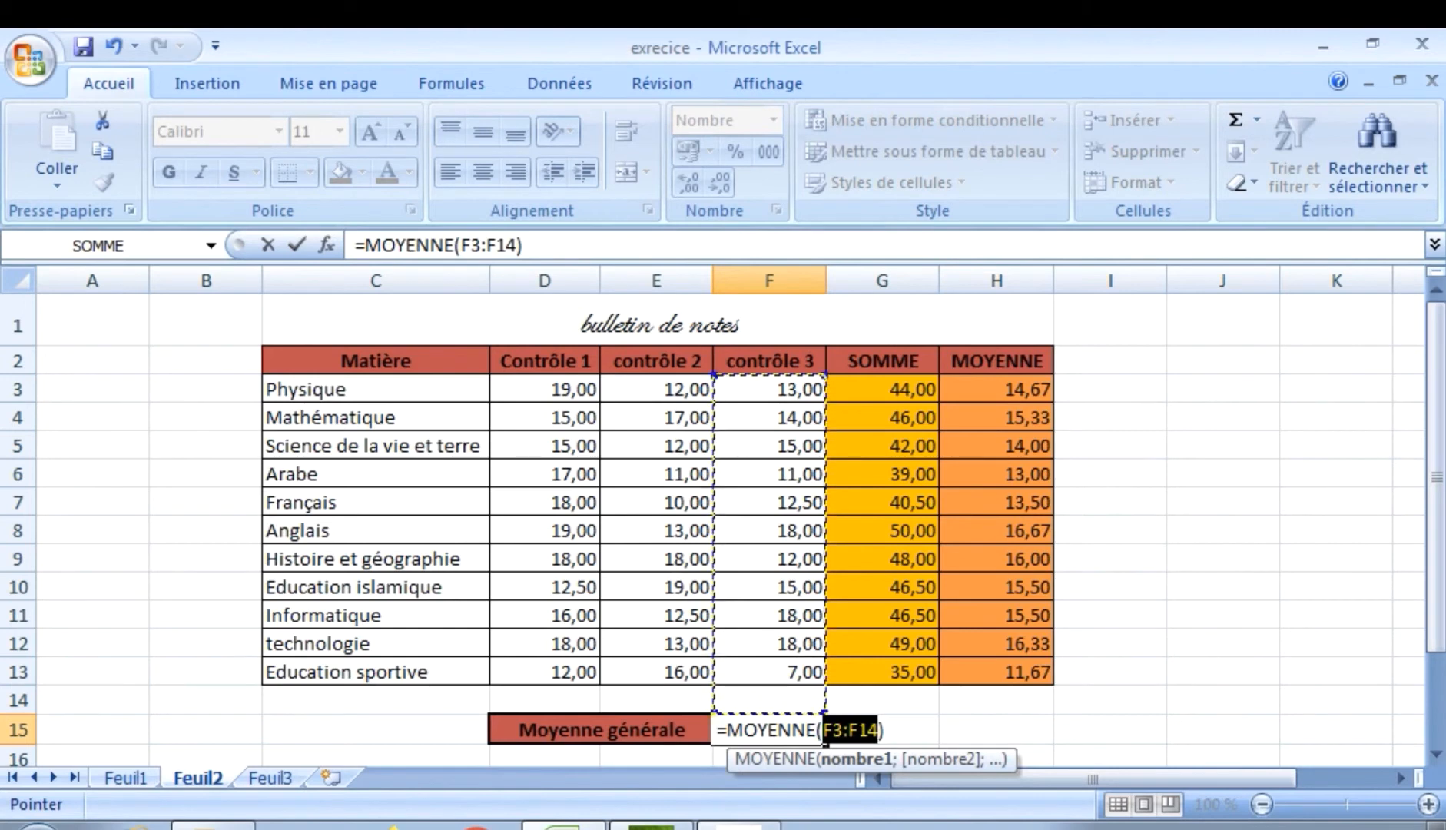
Set the MOYENNE function's range to H3:H13 and validate the formula in F15.
left_click(1003, 380)
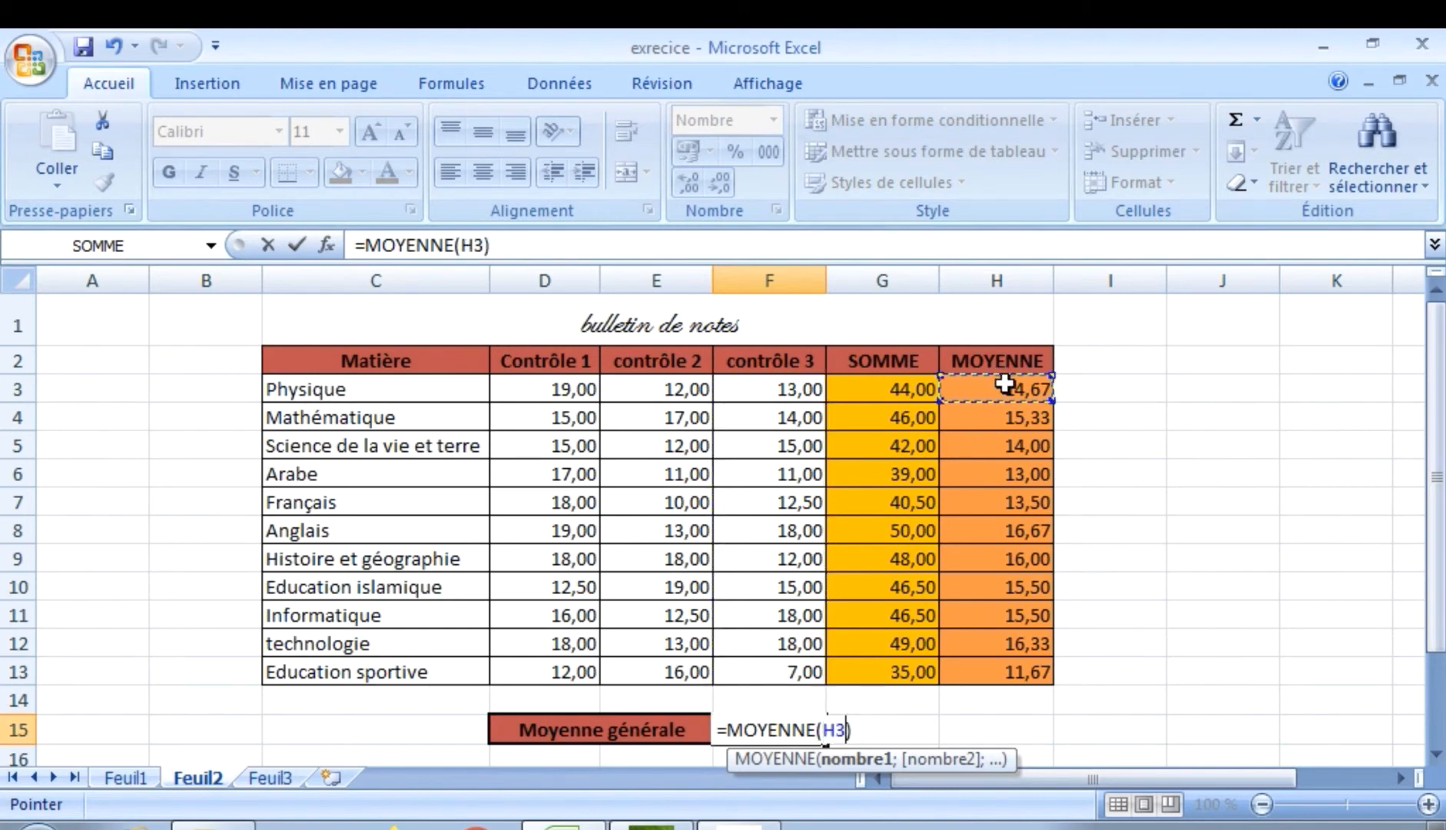
type(":H3")
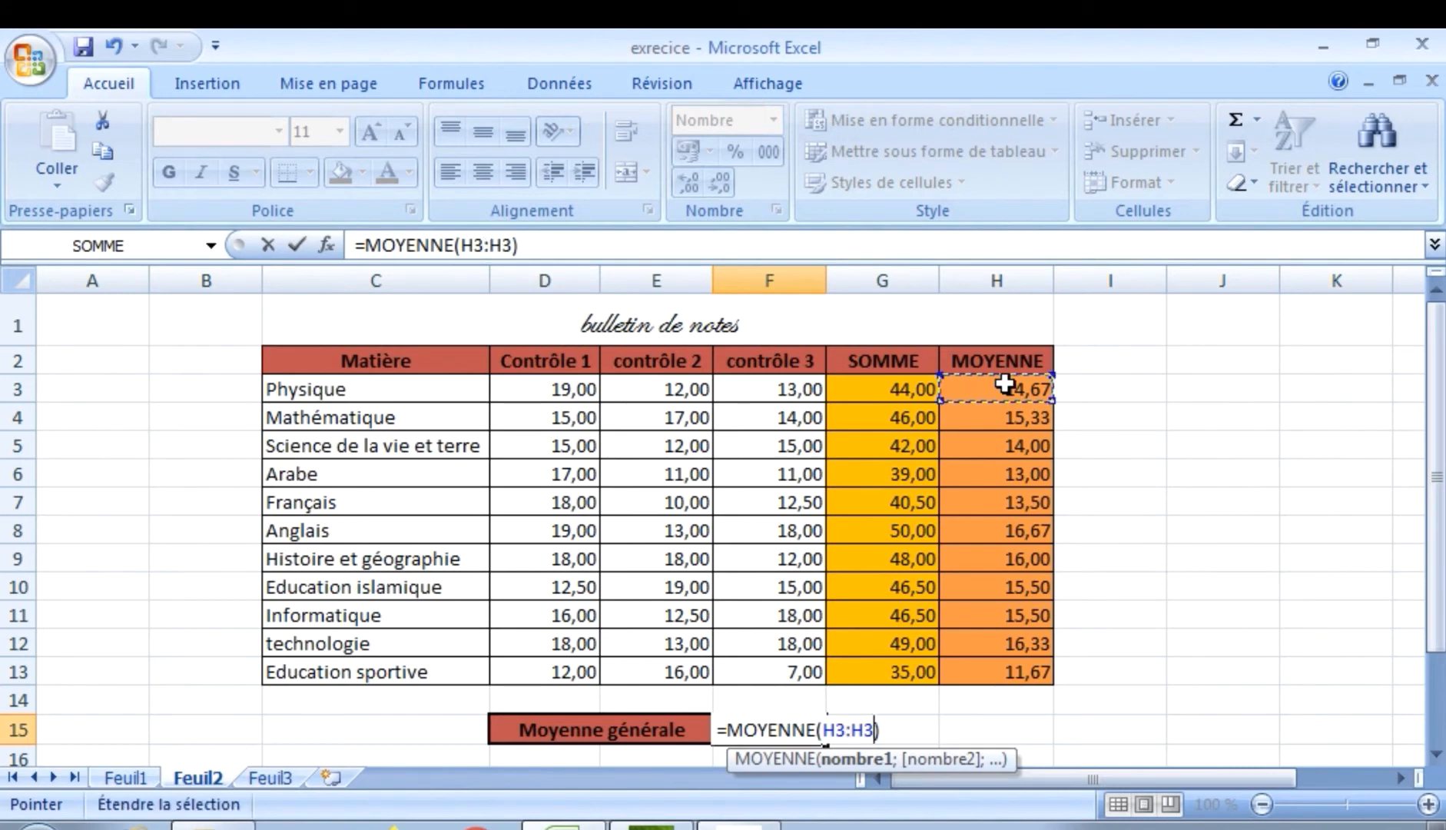
key("BackSpace")
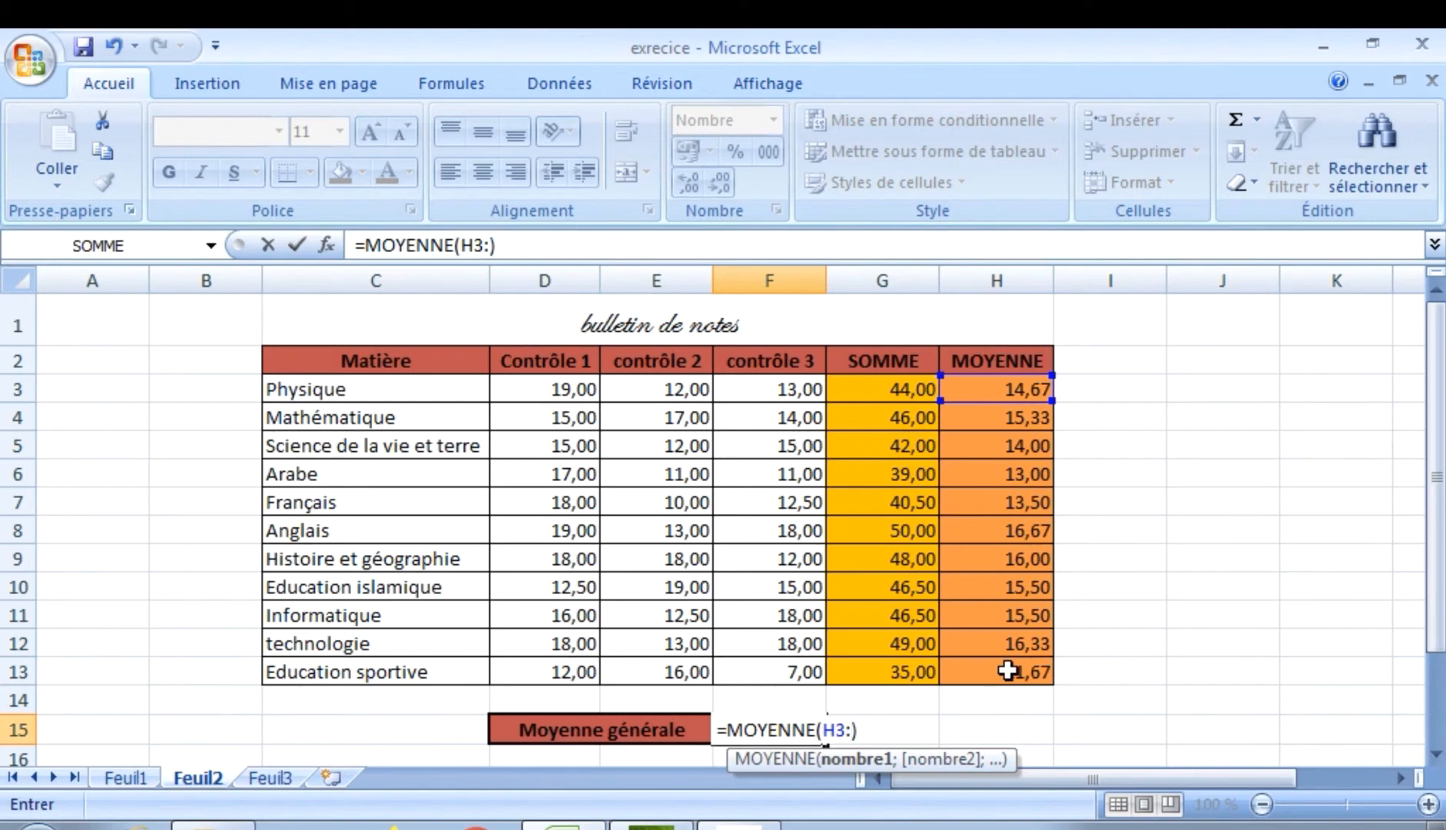
left_click(1009, 675)
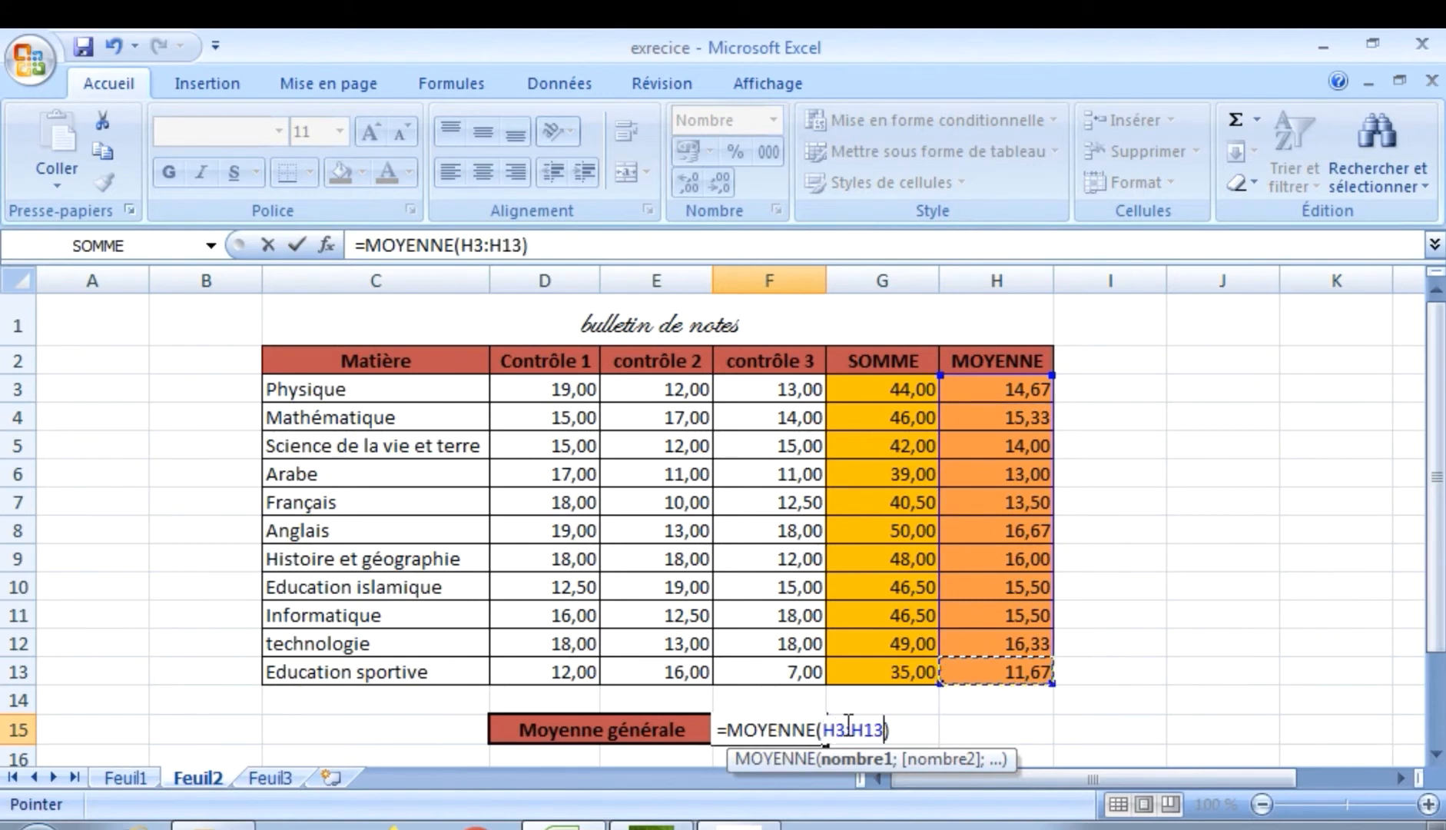
key("Return")
left_click(777, 676)
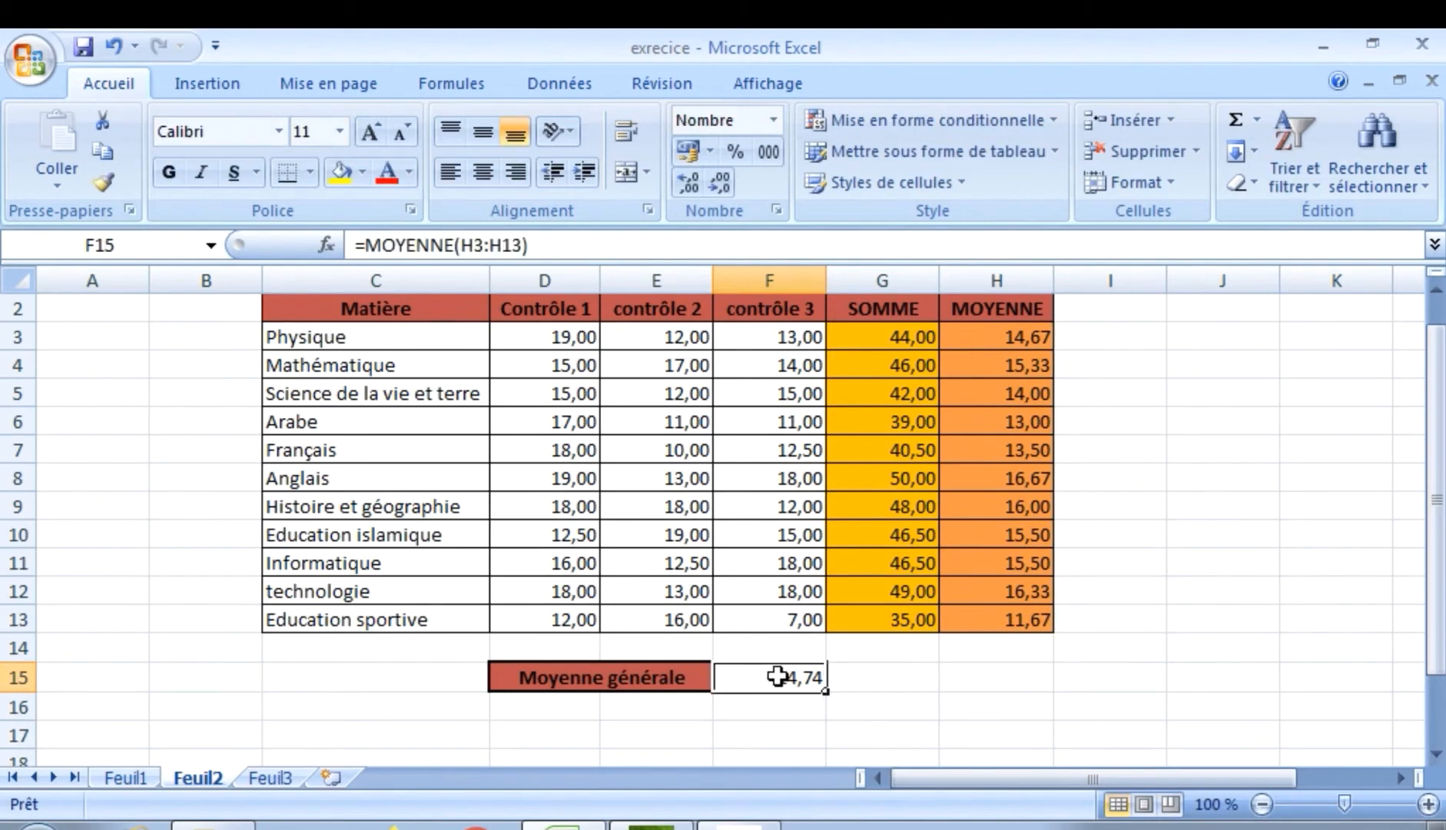
Clear the existing formulas from the SOMME and MOYENNE columns, range G3:H13.
left_click_drag(1433, 661, 1434, 623)
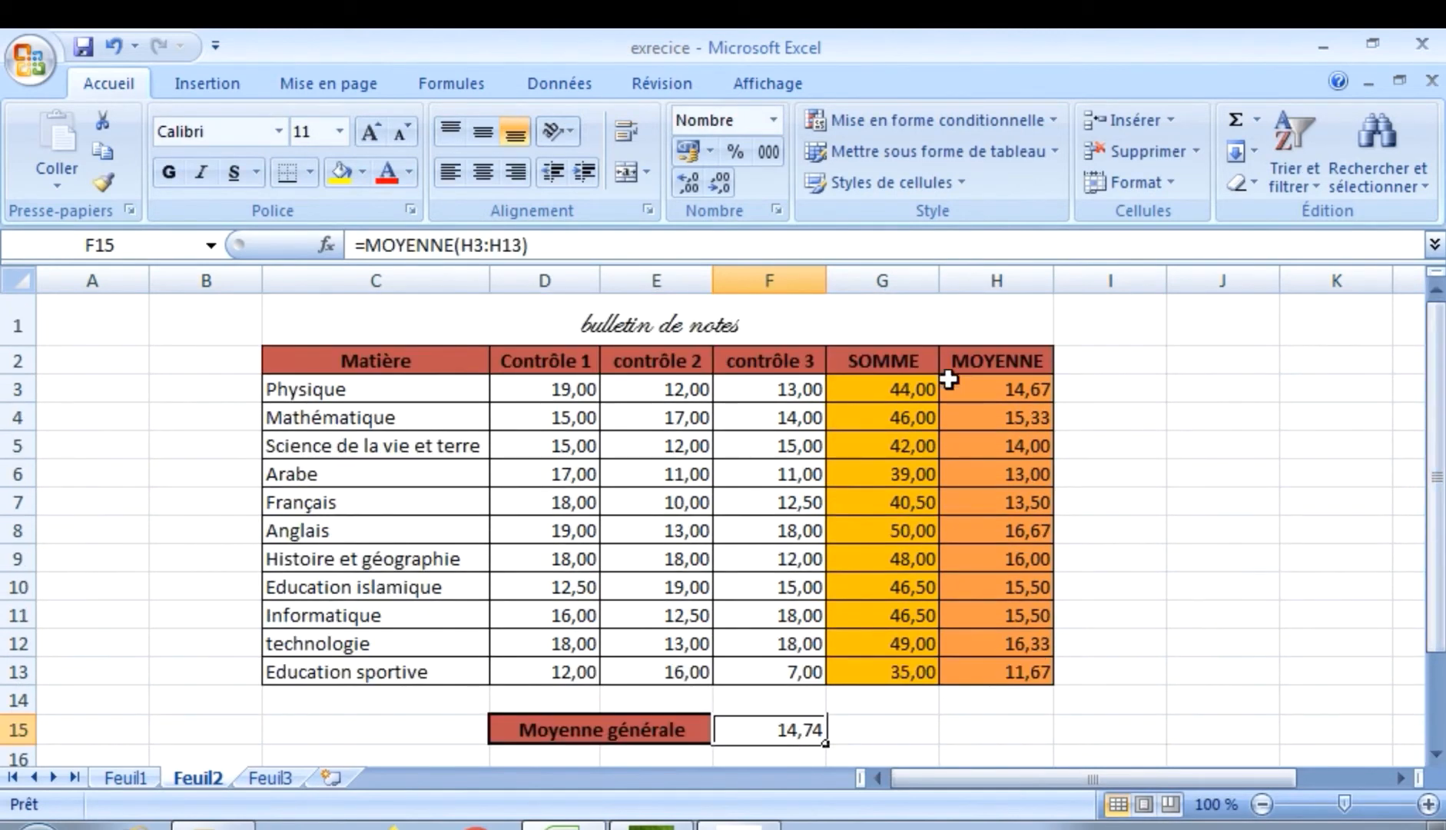
left_click(904, 392)
left_click(912, 438)
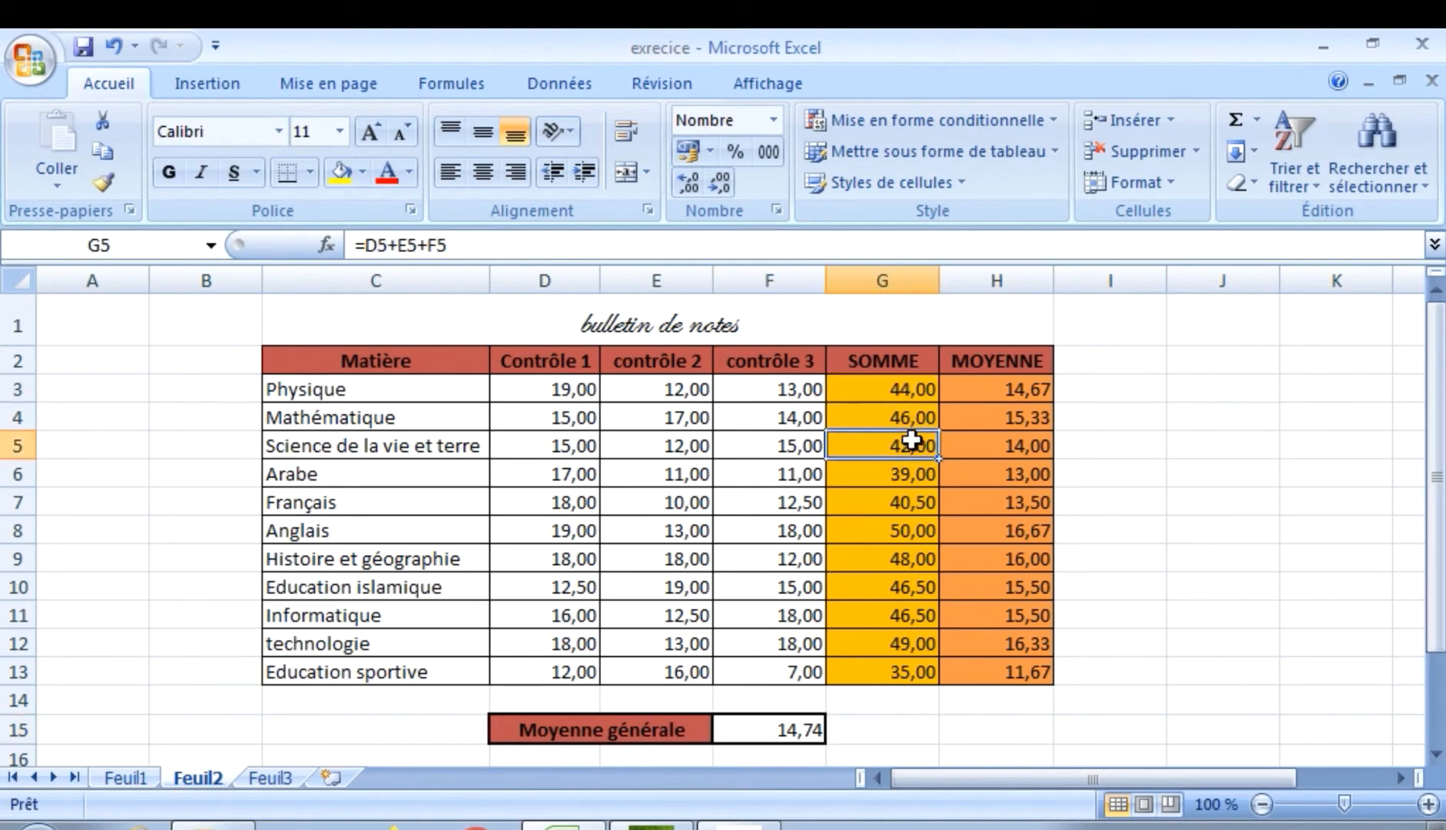
left_click(999, 409)
left_click(1006, 469)
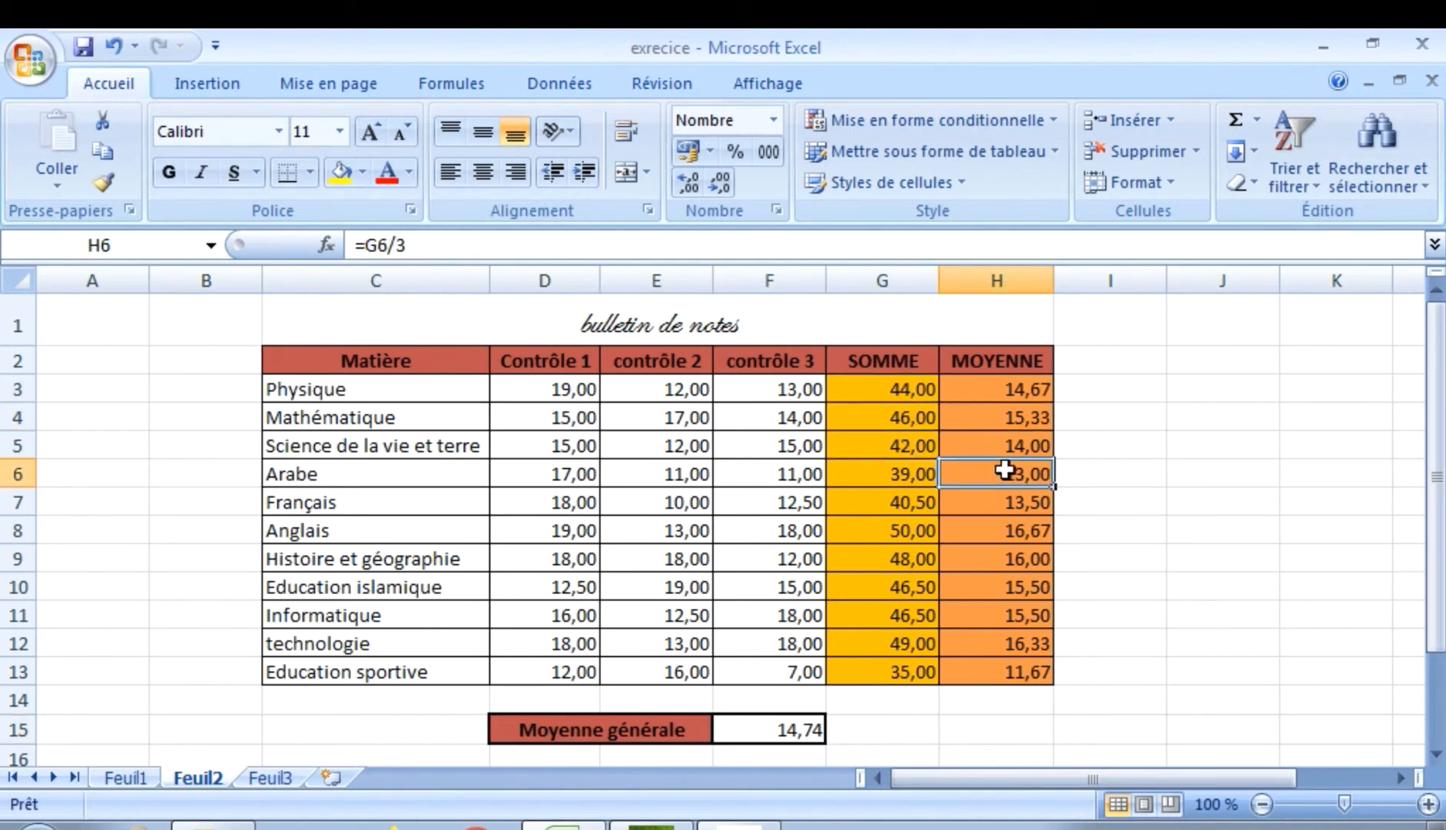
left_click(911, 415)
left_click_drag(875, 386, 997, 659)
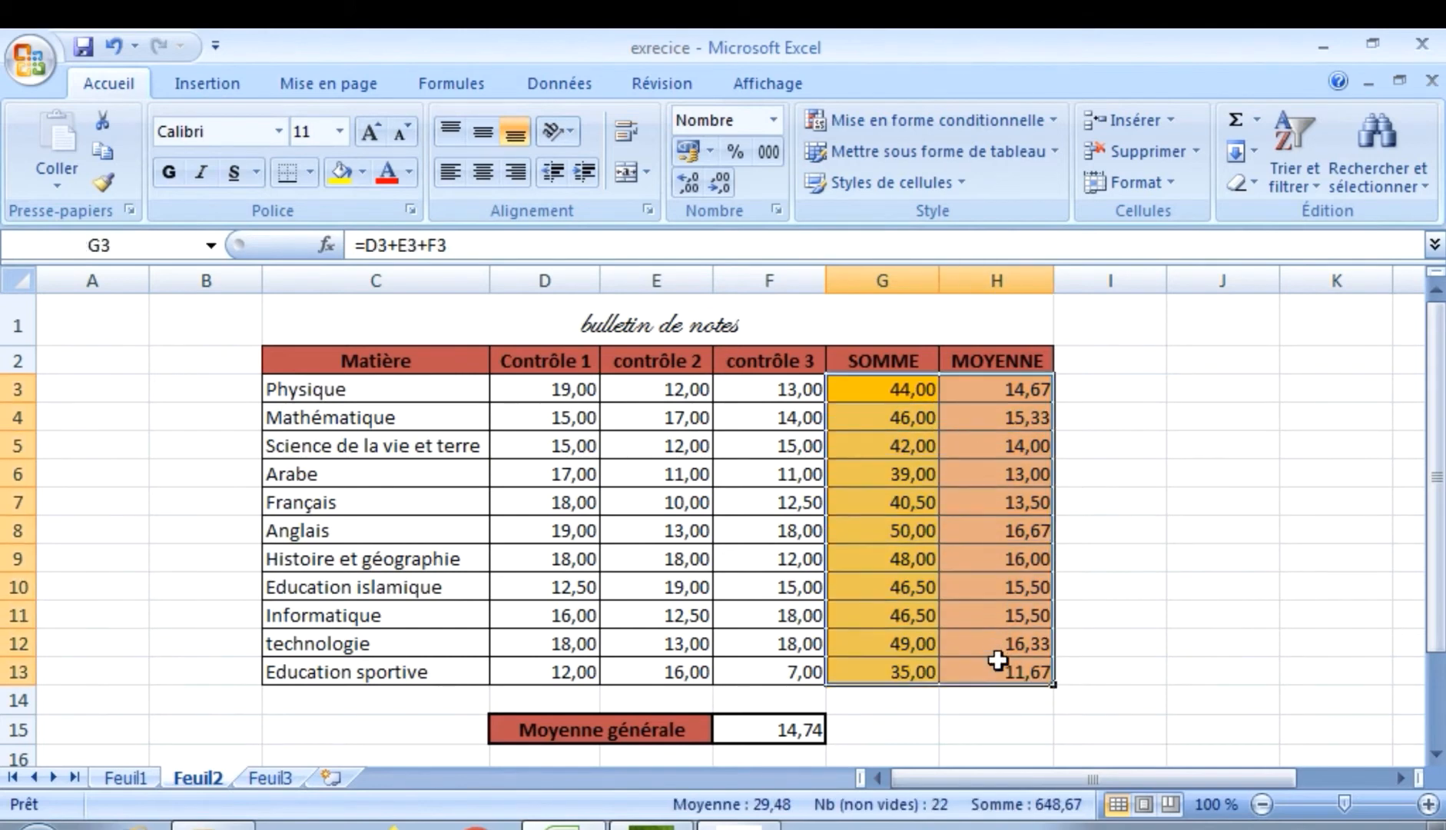
key("Delete")
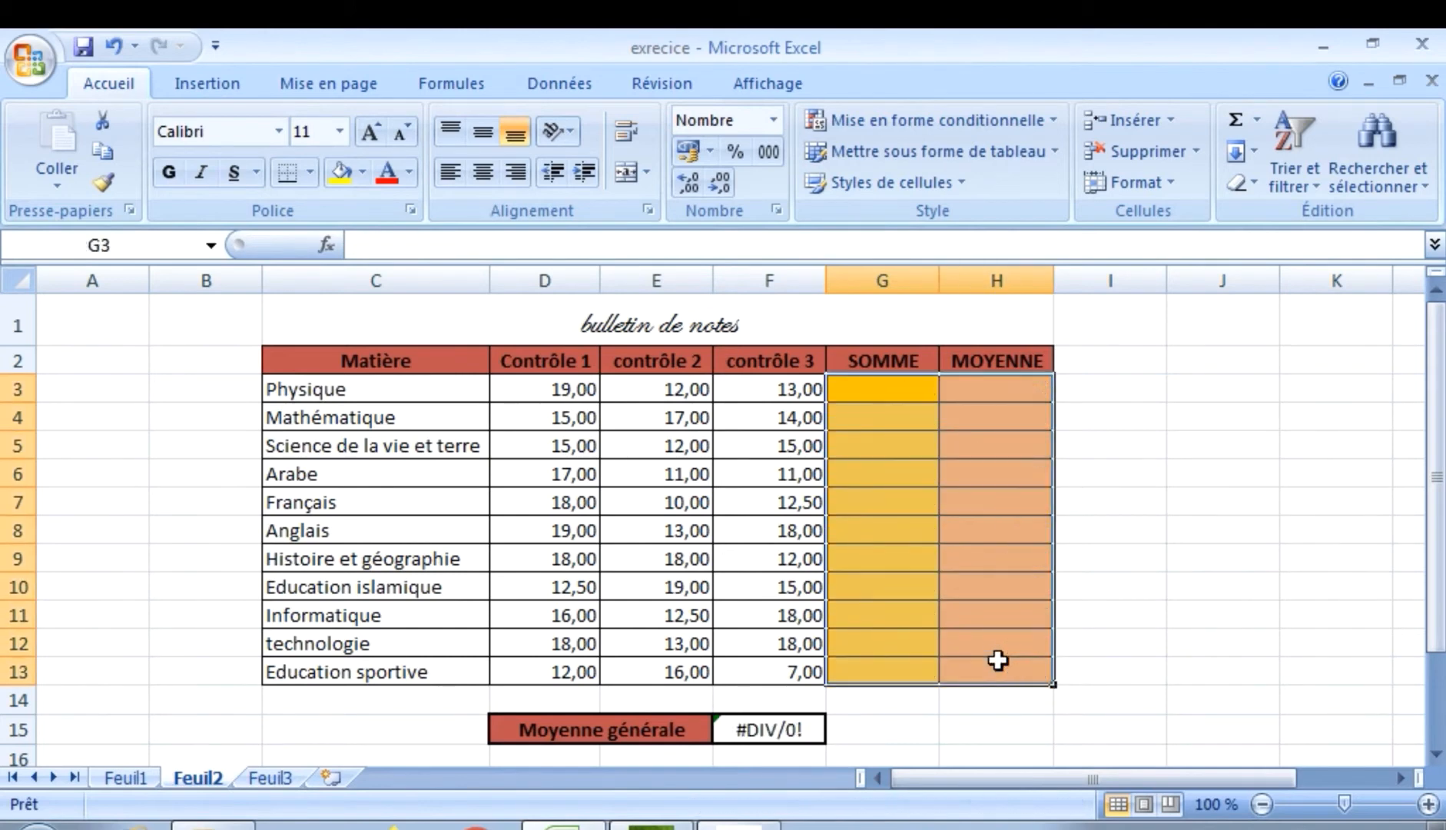
Enter =SOMME(D3:F3) in G3 to total the three Physique marks.
left_click(894, 384)
type("=")
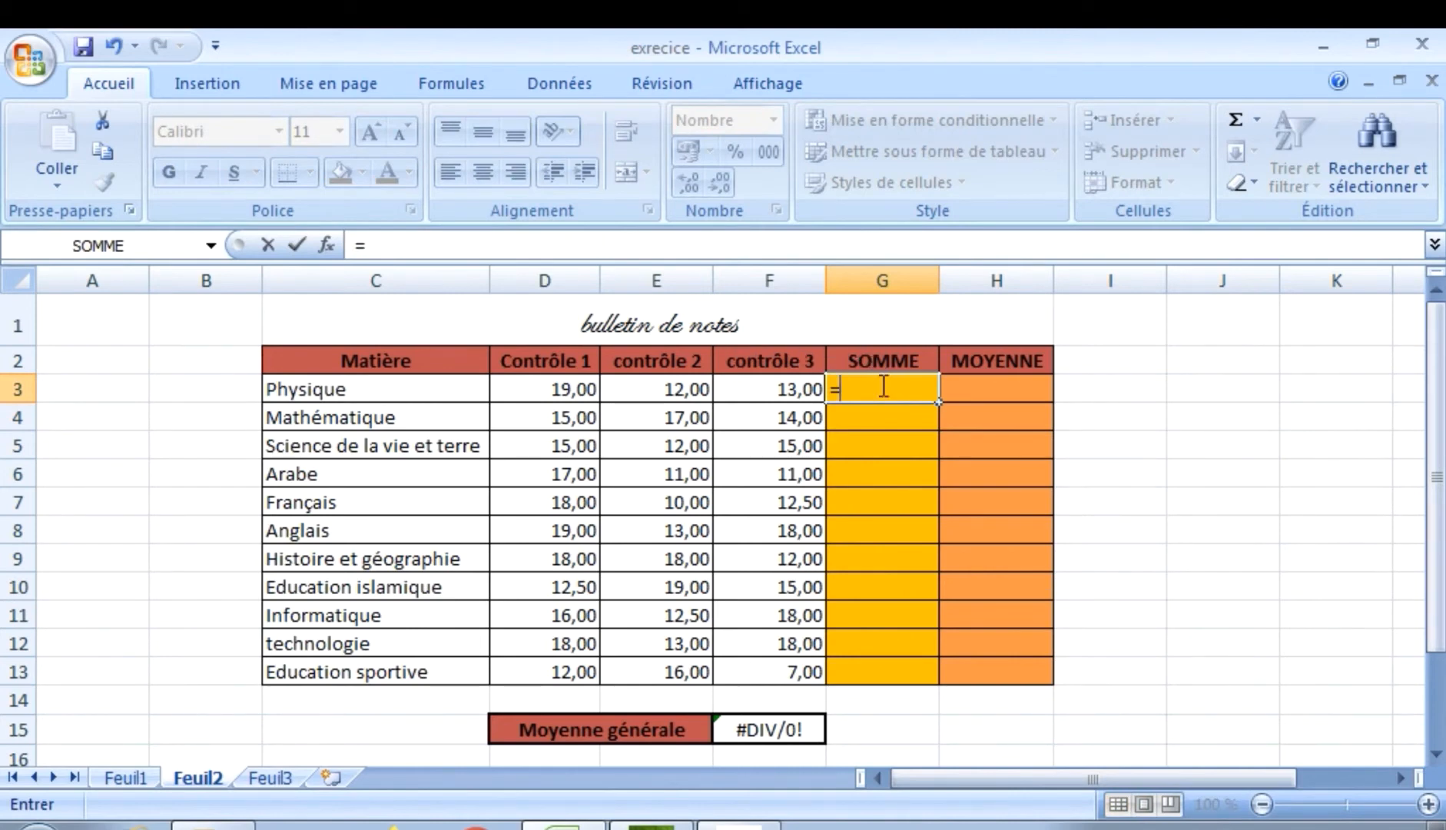
type("somme")
double_click(894, 417)
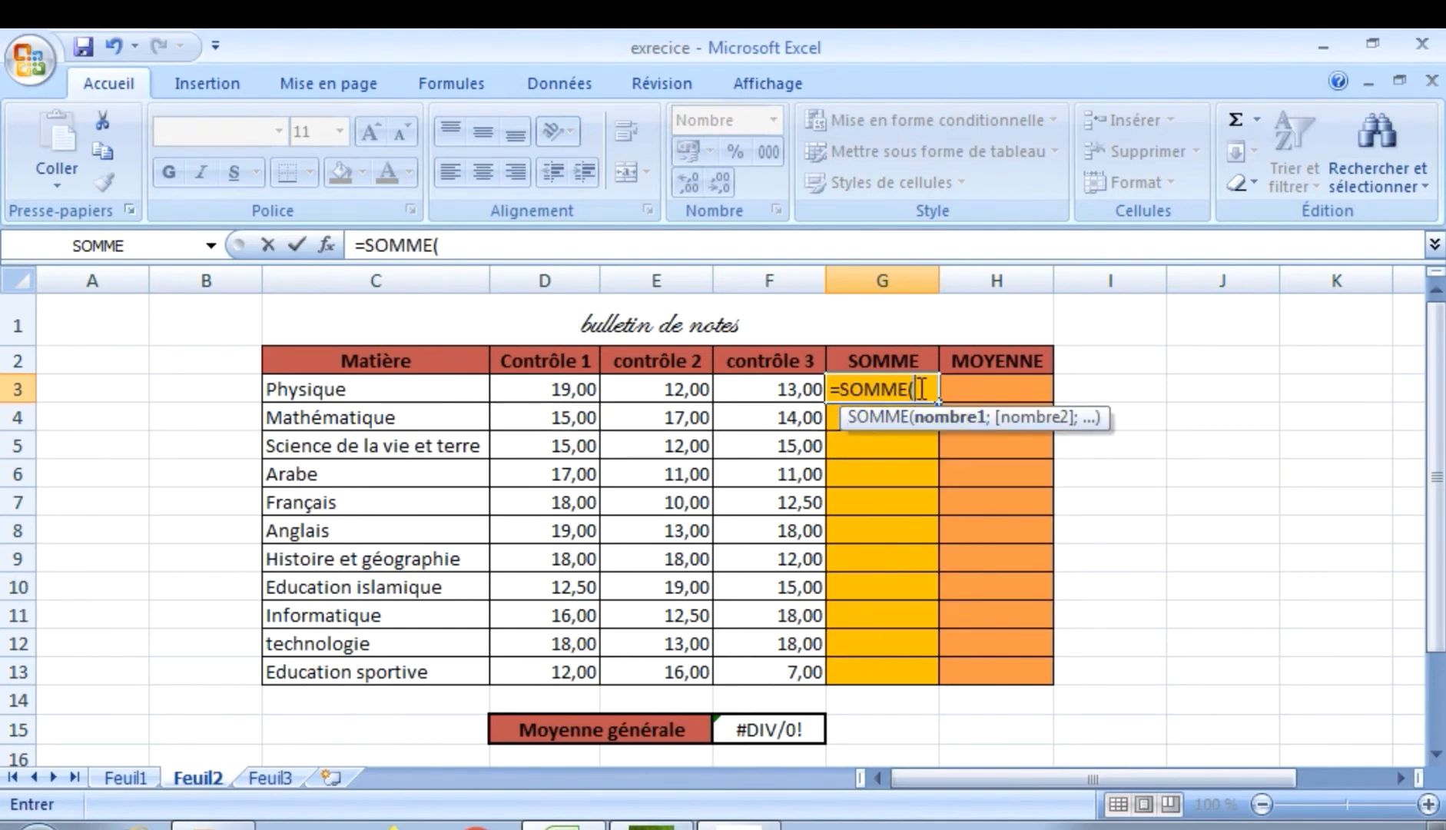
left_click(555, 392)
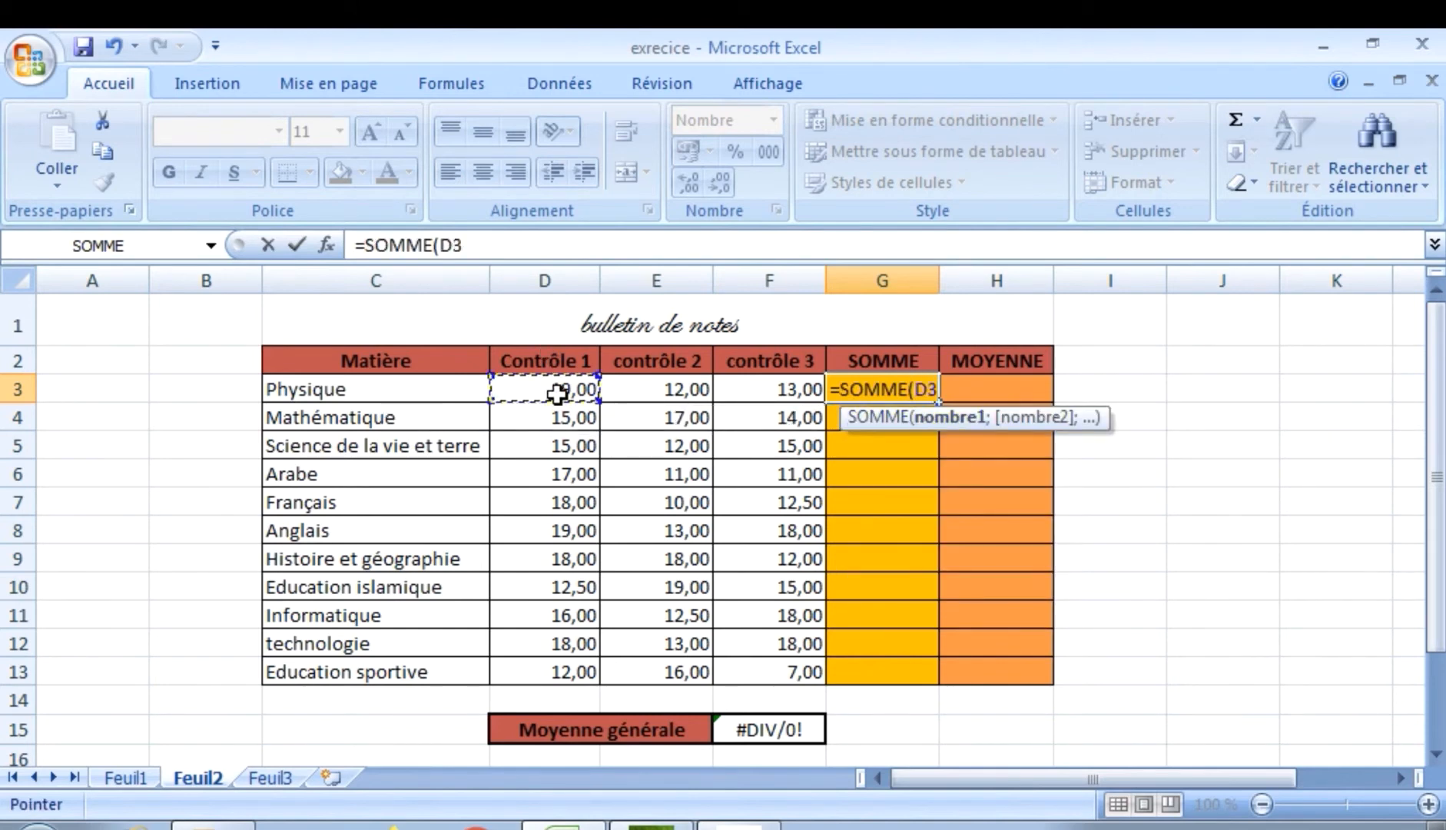
left_click_drag(563, 391, 732, 386)
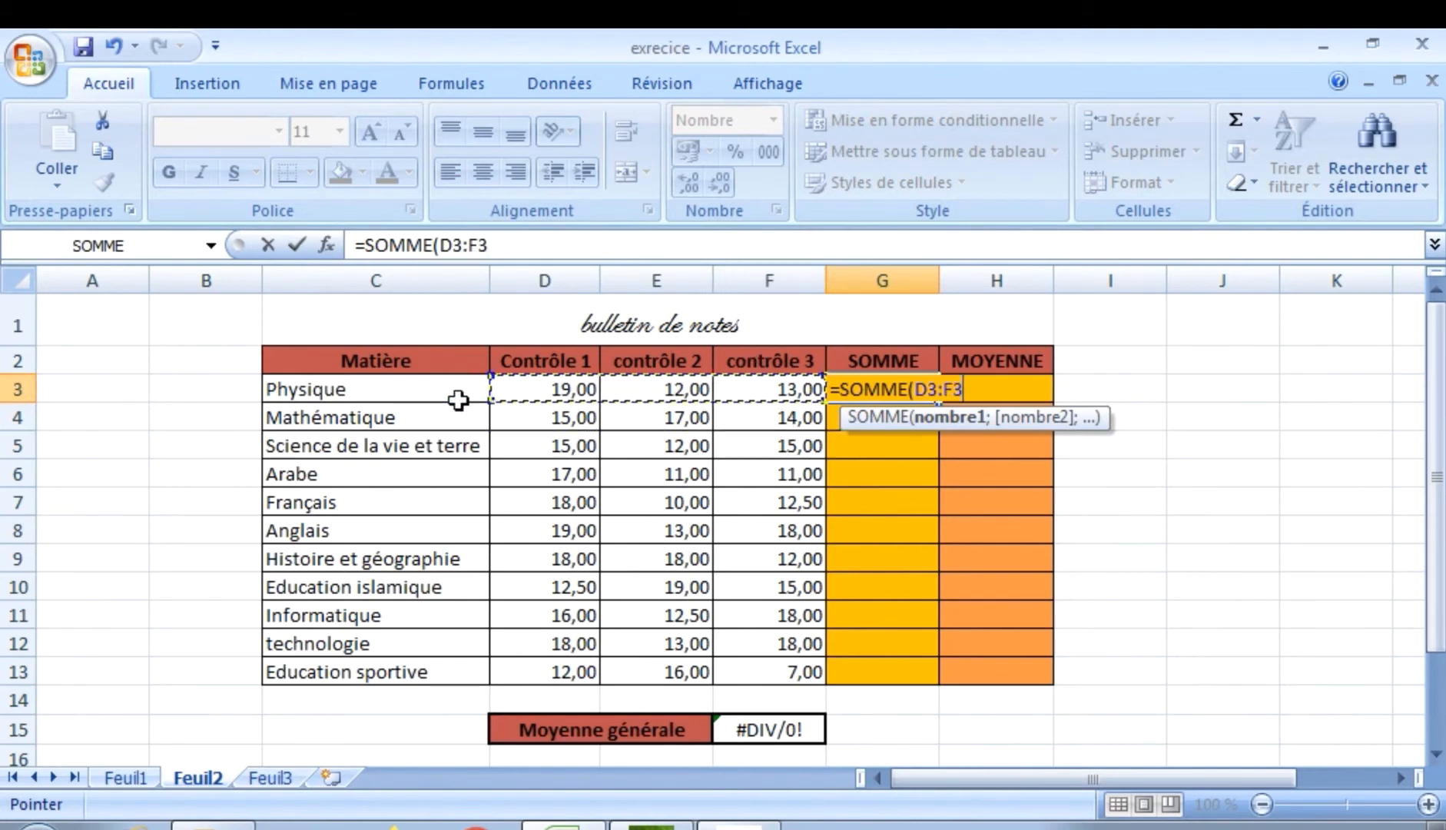
type("=")
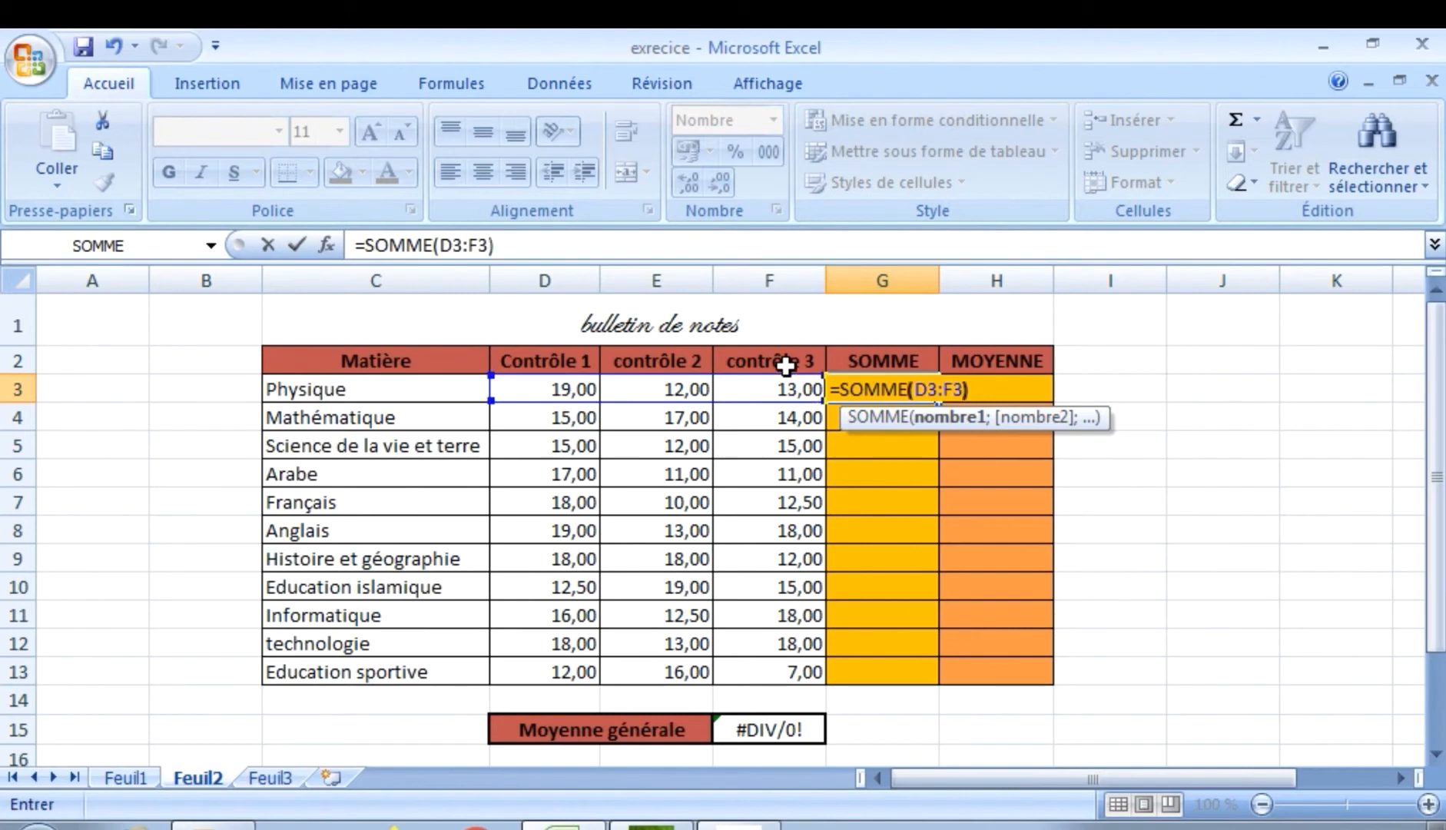
key("Return")
Enter =SOMME(D4:F4) in G4 to total the three Mathématique marks.
type("=")
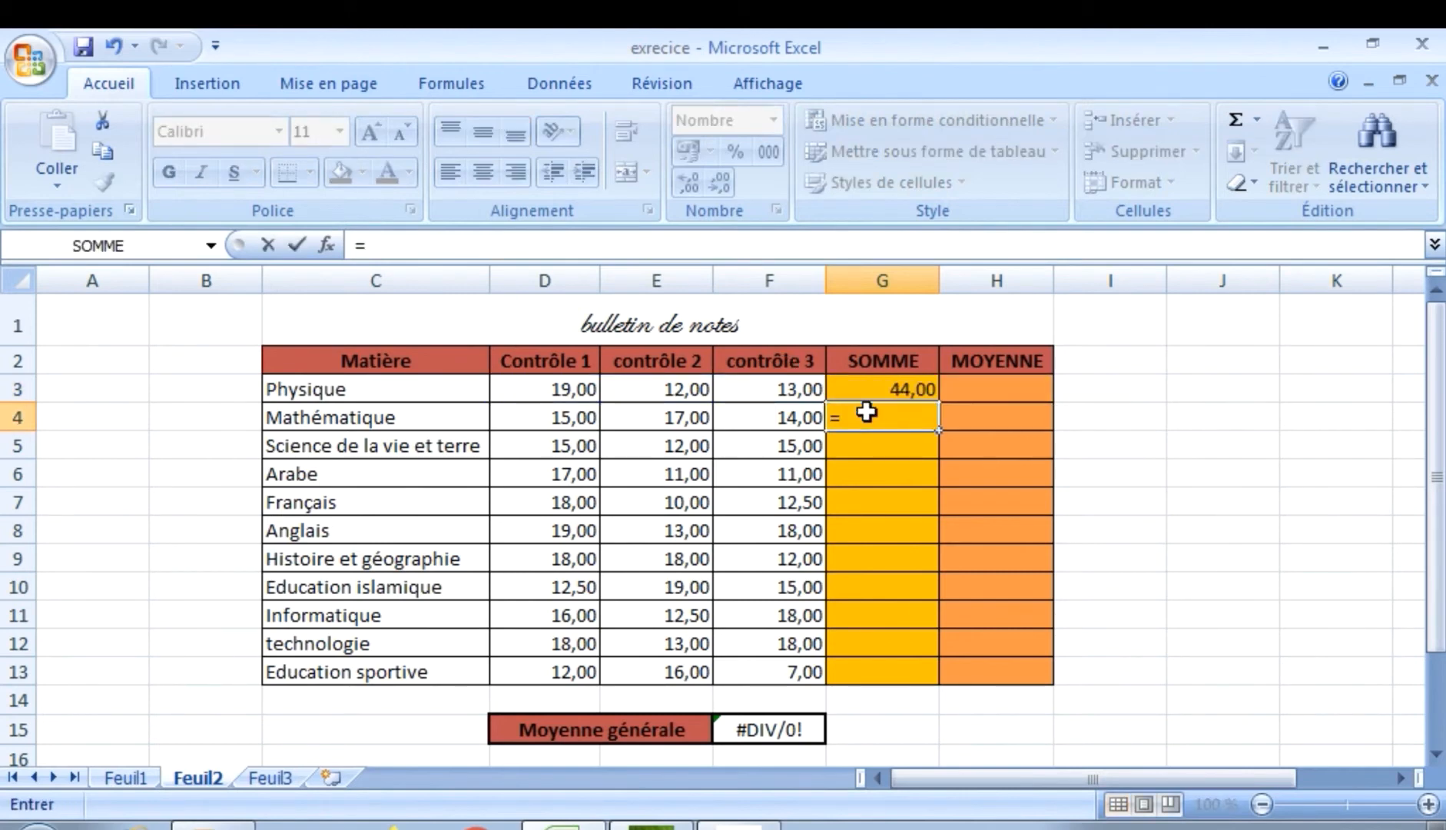
type("so")
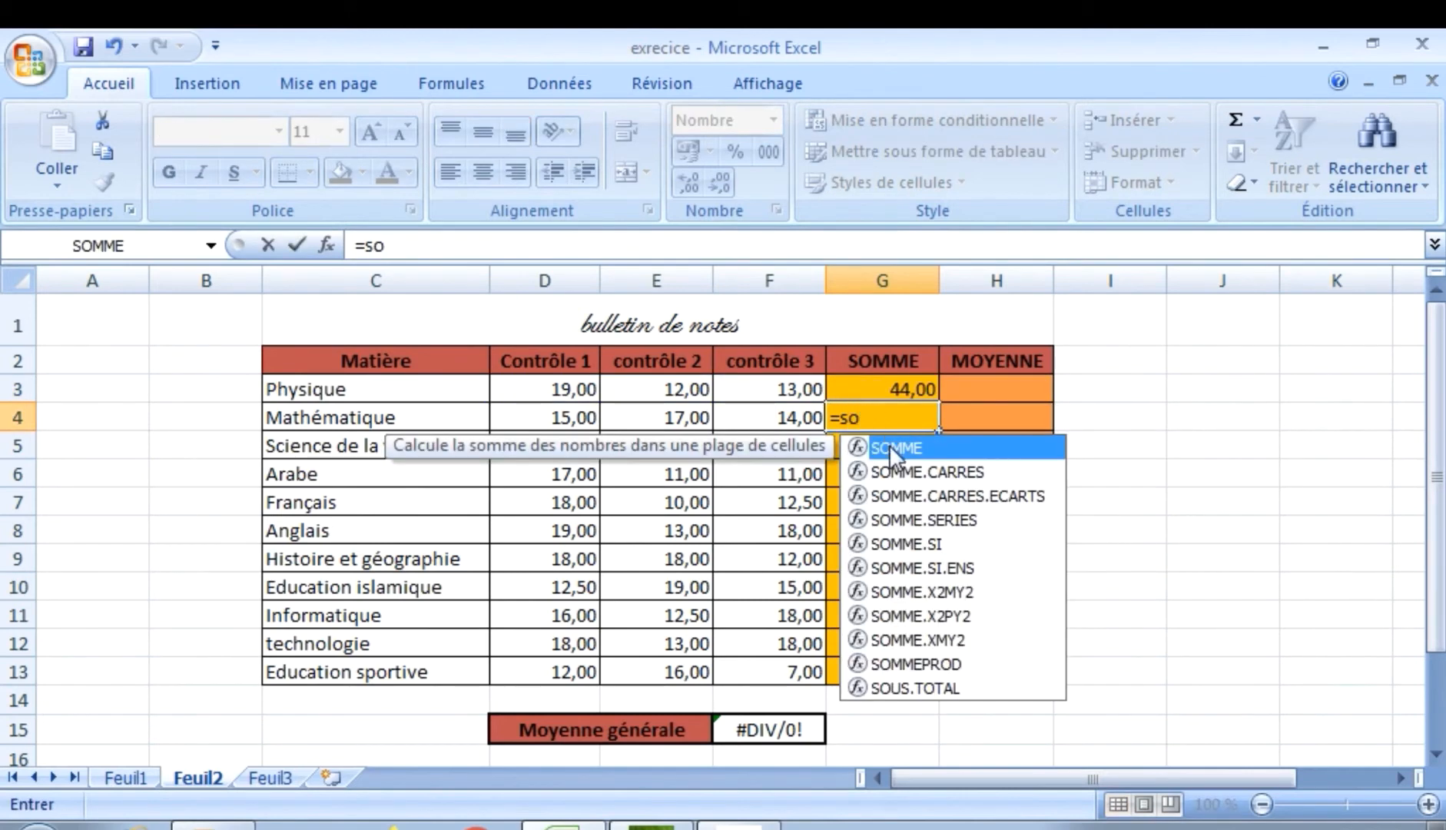
double_click(889, 444)
left_click(589, 419)
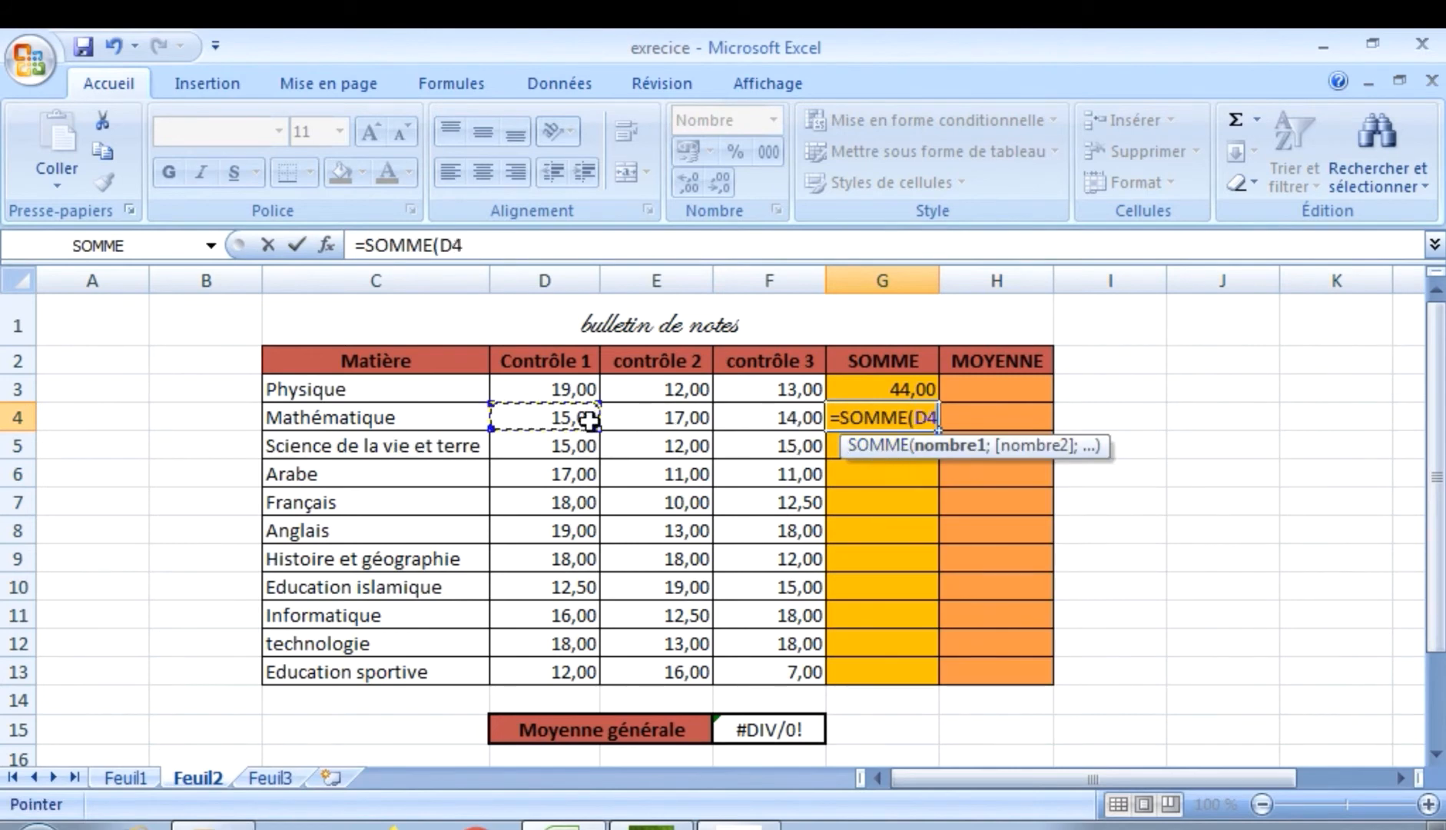
left_click_drag(588, 419, 739, 422)
type(")")
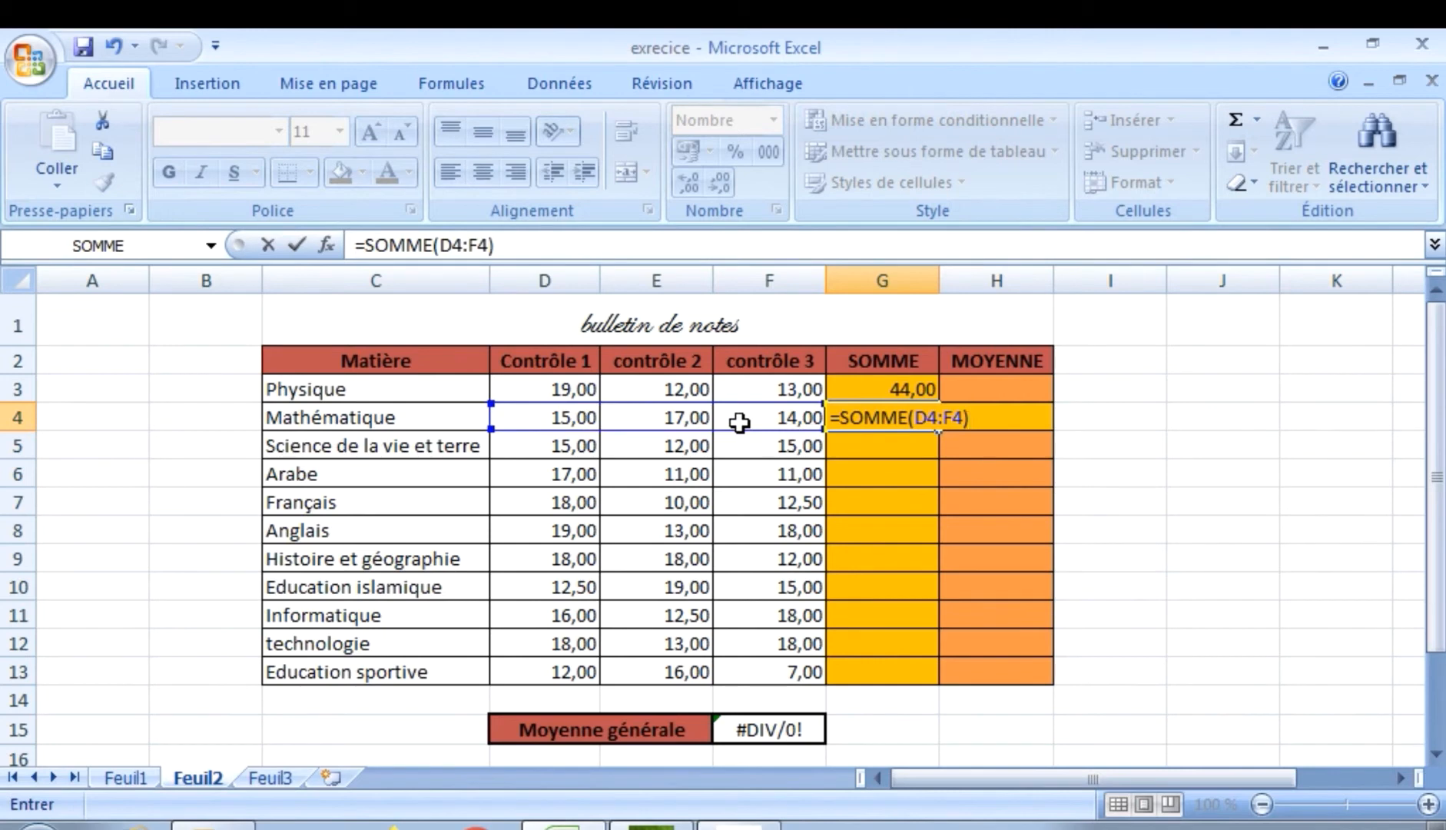
key("Return")
Enter =SOMME(D5:F5) in G5 to total the Science de la vie et terre marks.
type("=")
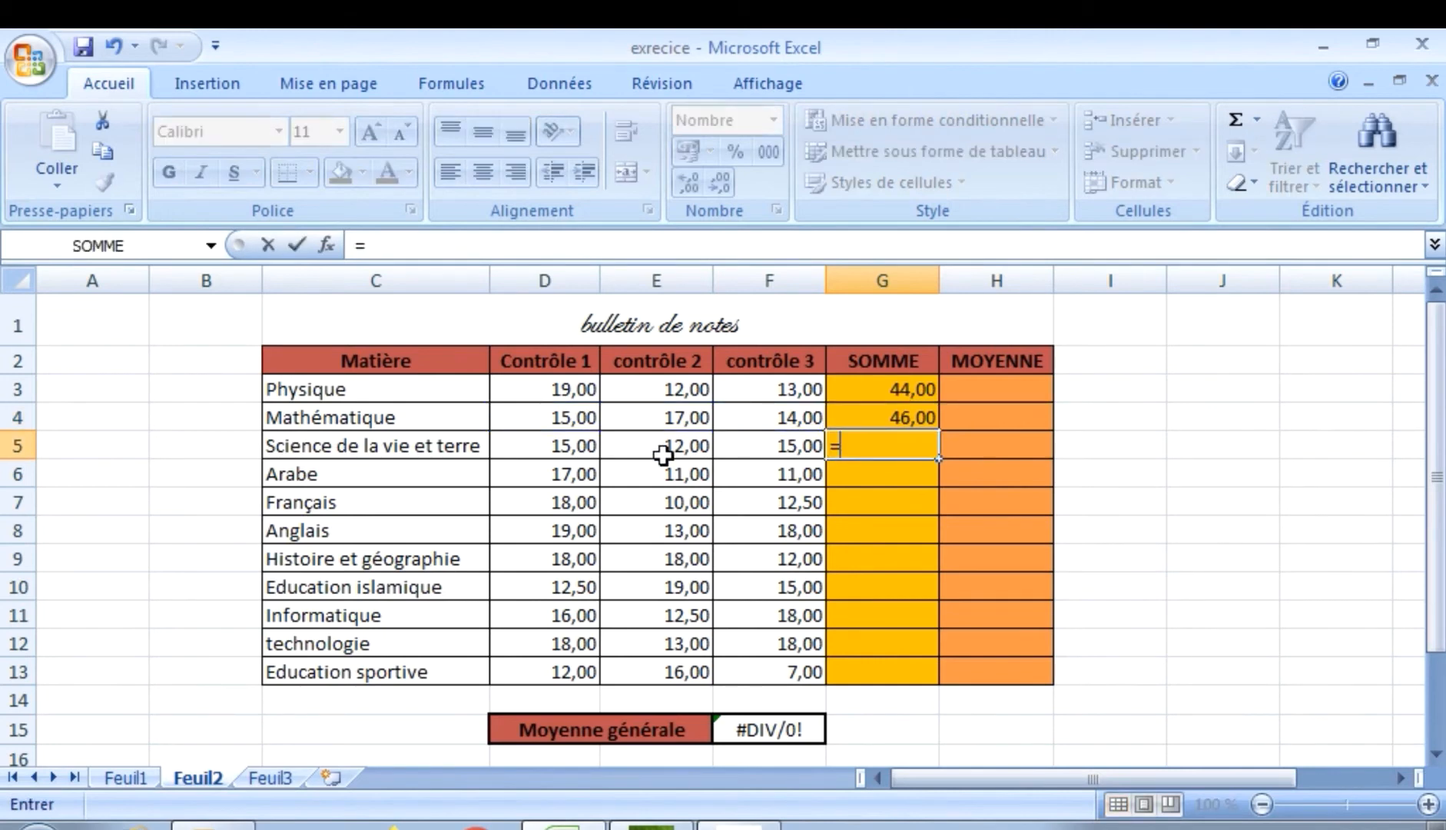
type("so")
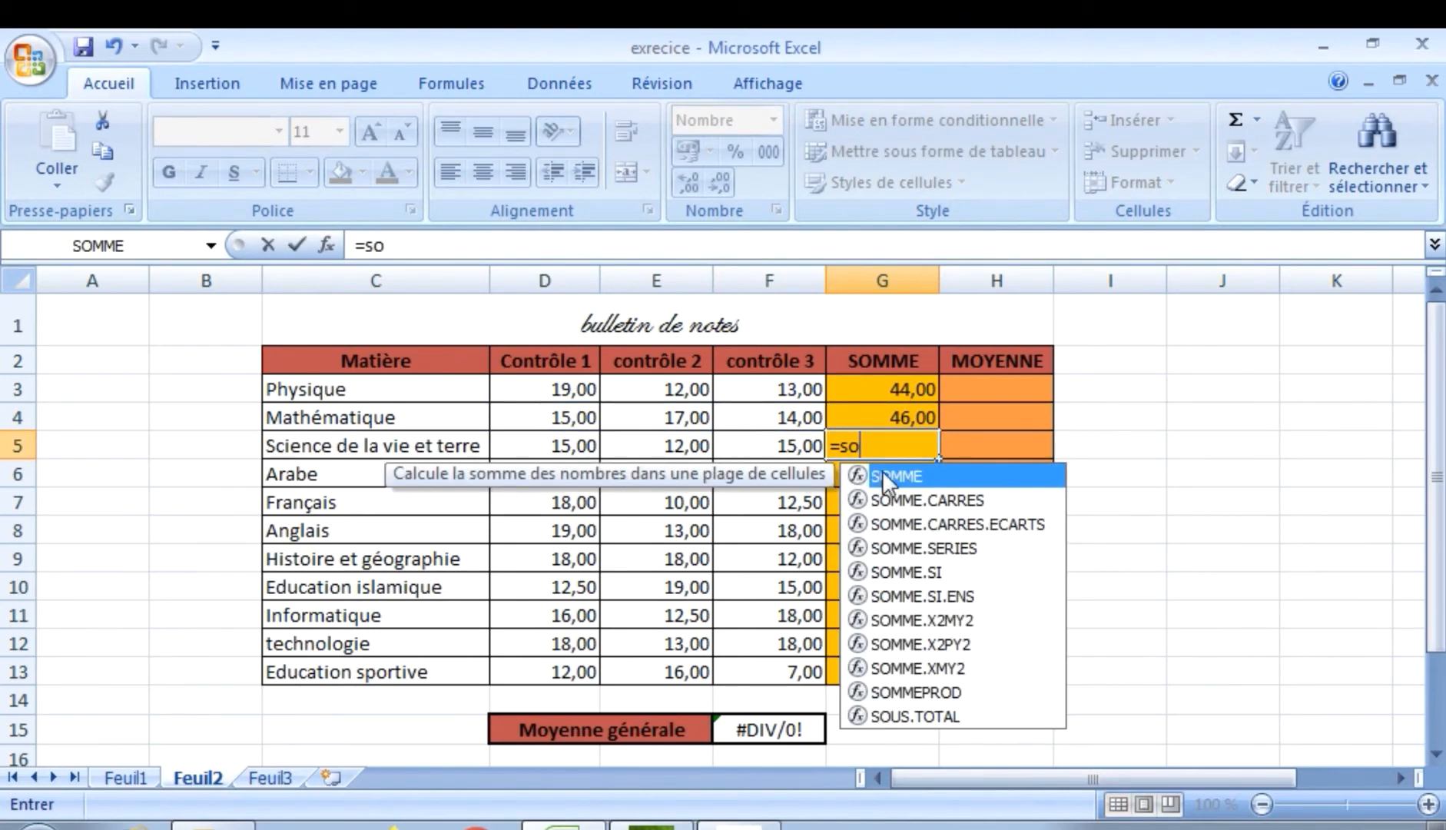
double_click(882, 475)
left_click_drag(575, 444, 761, 447)
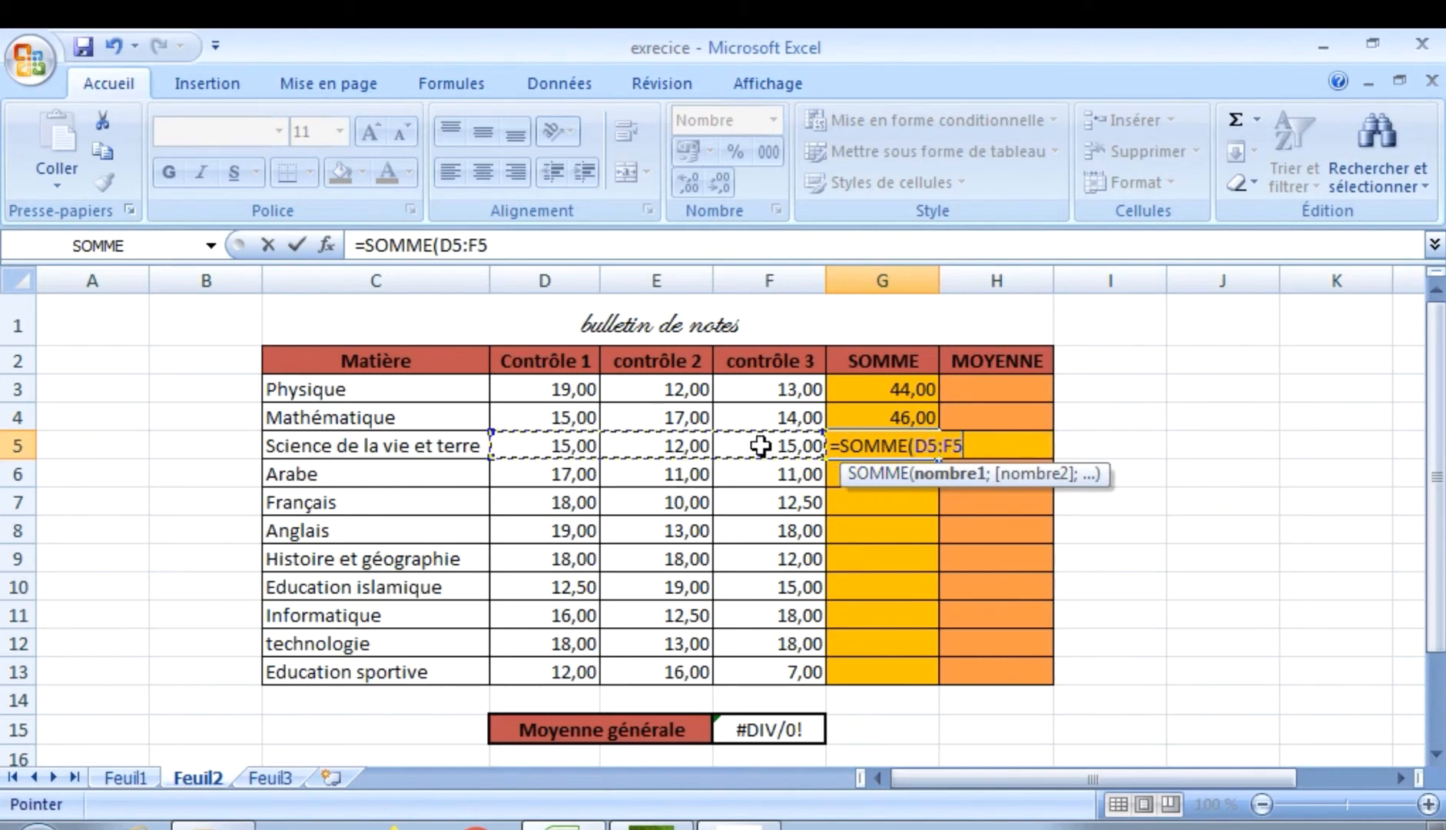
type(")")
key("Return")
Enter =SOMME(D6:F6) in G6 to total the three Arabe marks.
type("=")
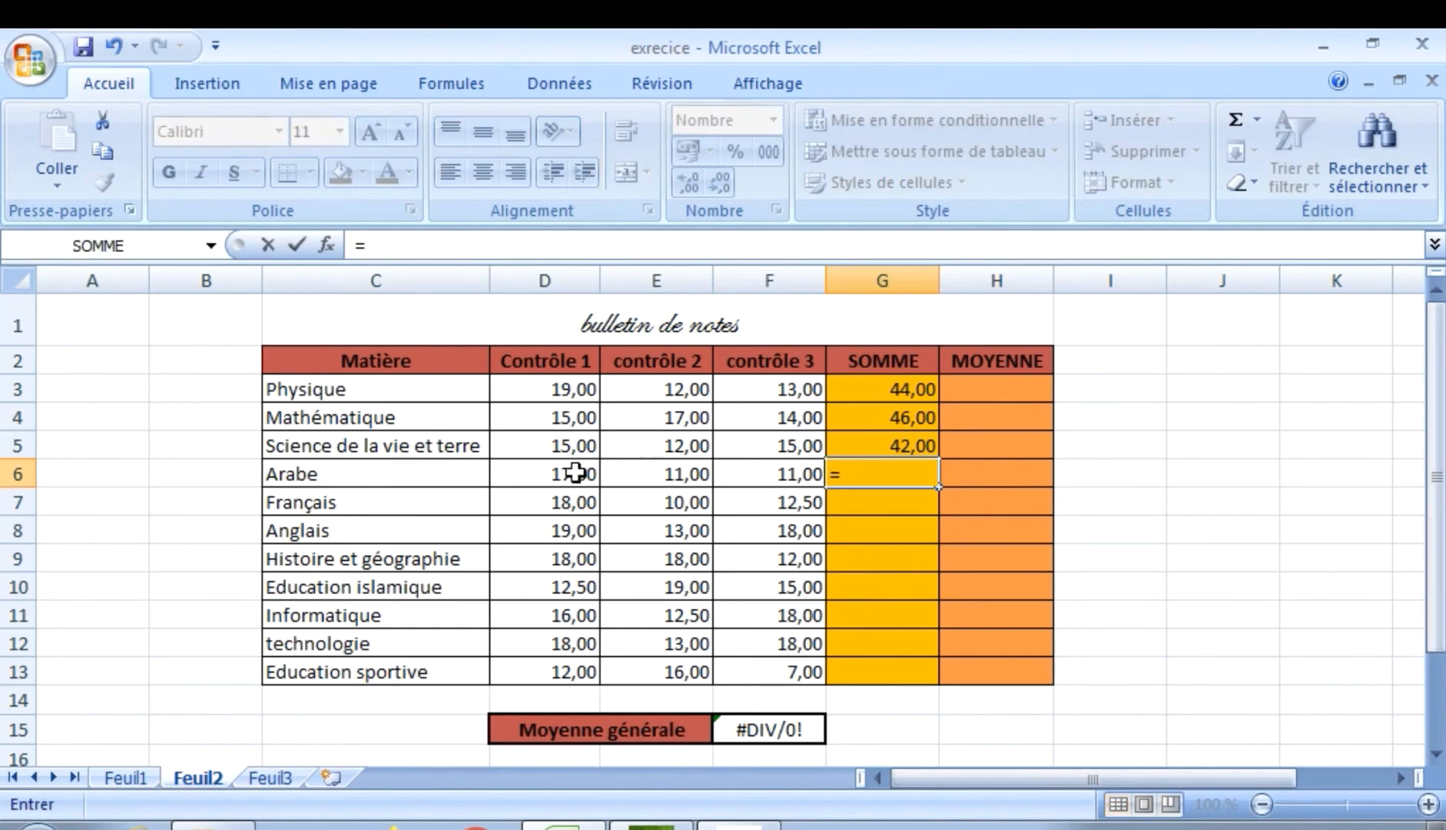
type("somm")
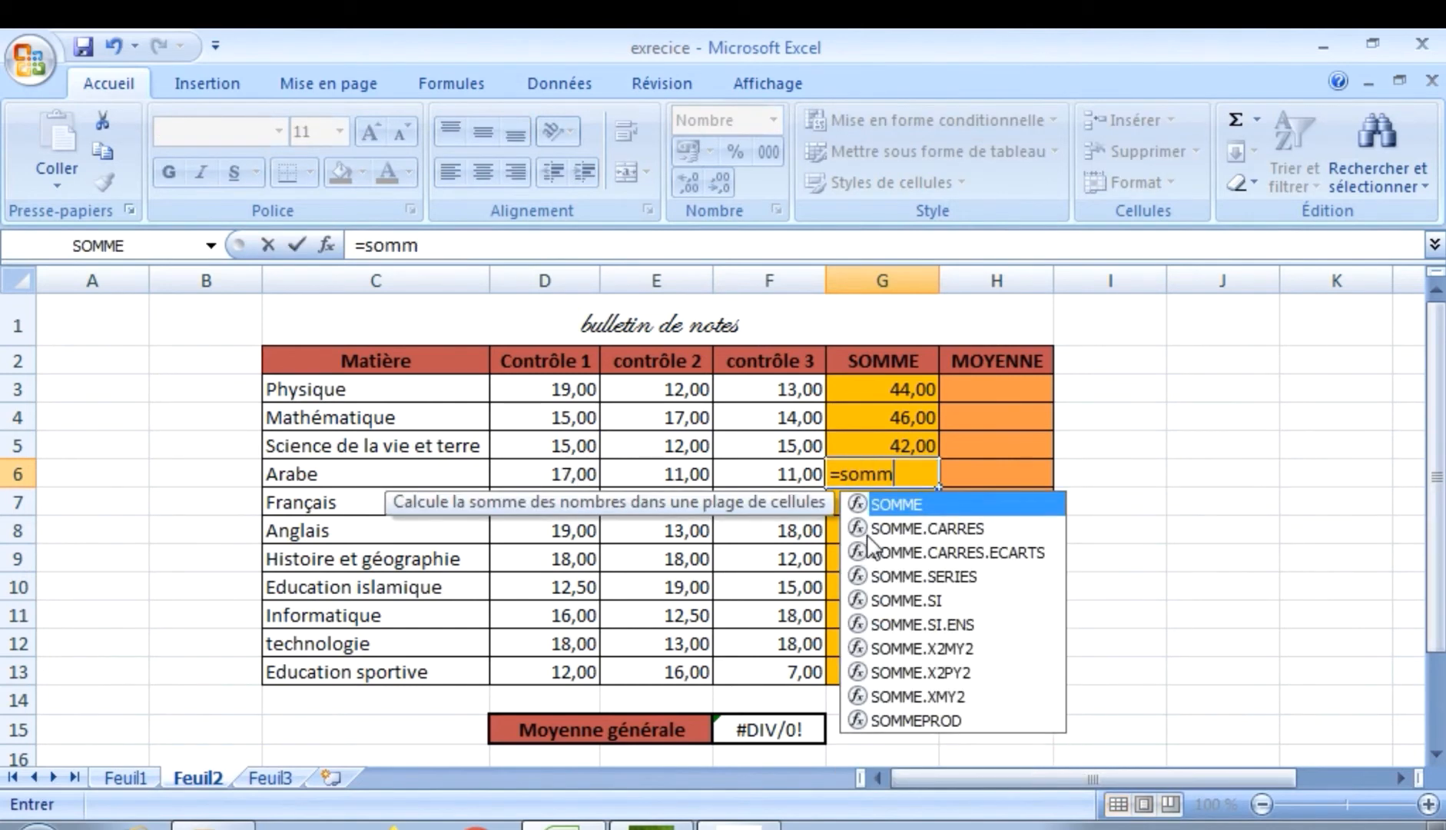
double_click(885, 504)
left_click(589, 473)
left_click_drag(589, 473, 731, 477)
type(")")
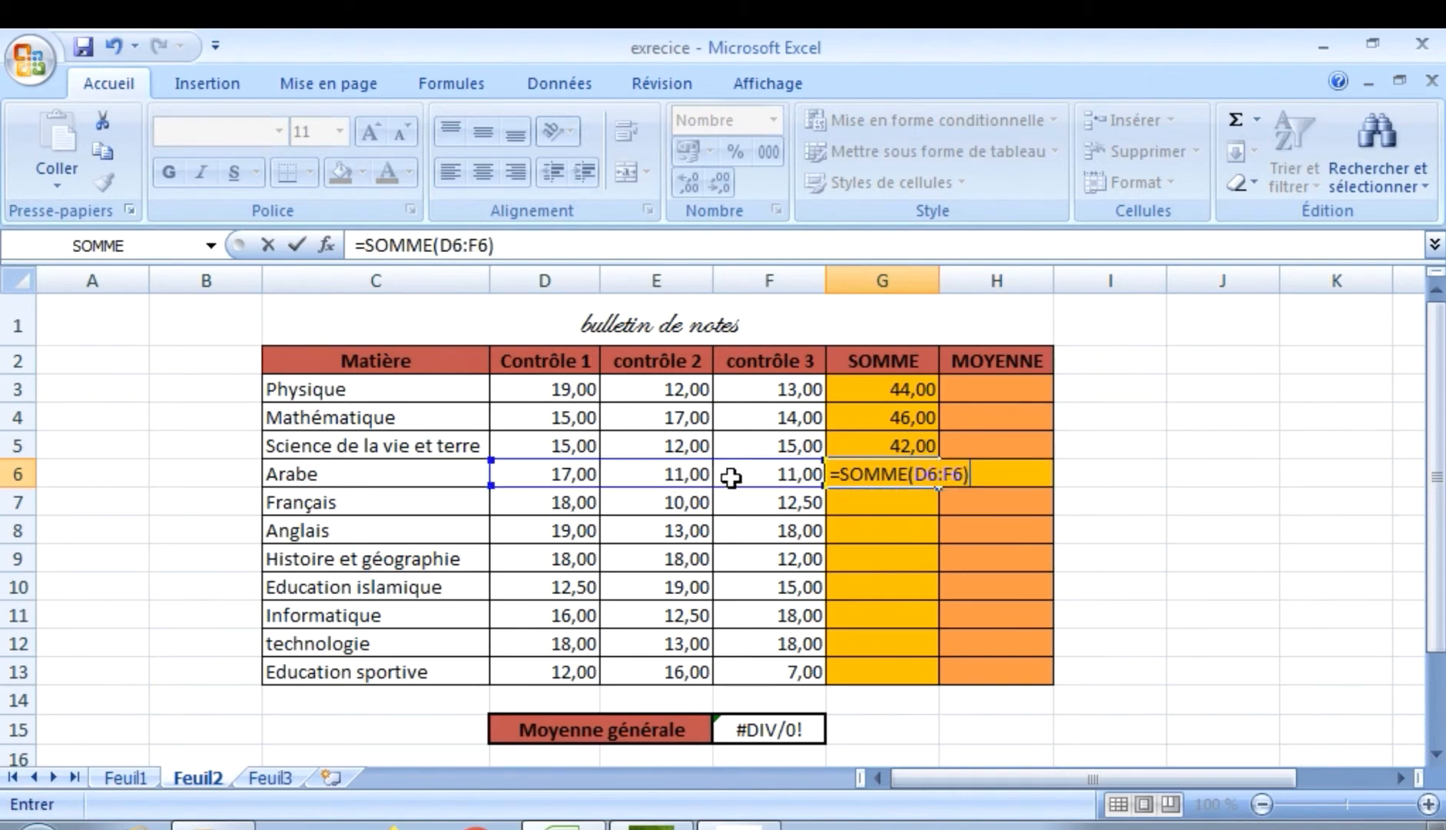
key("Return")
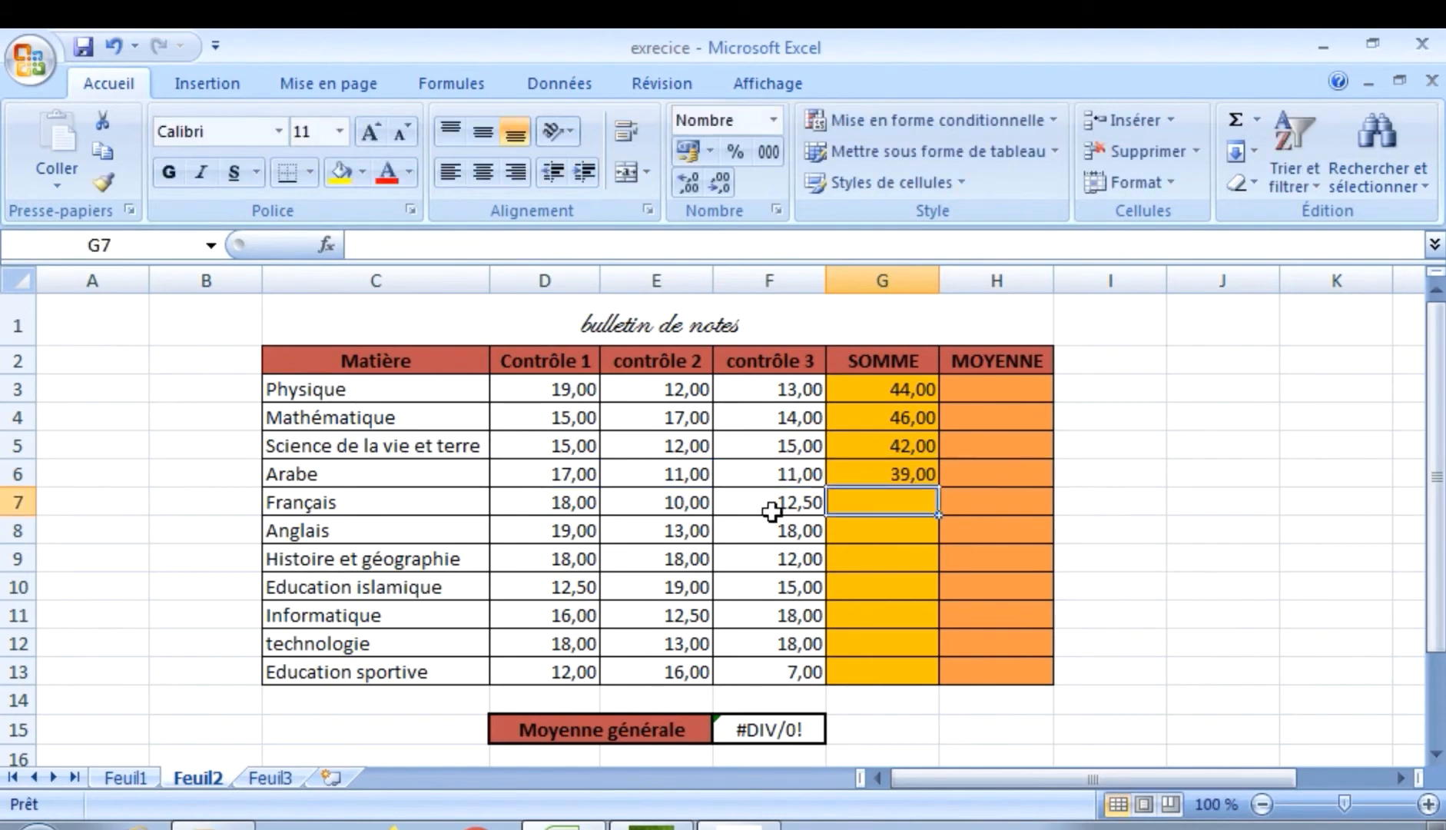
Enter a SOMME formula over D7:F7 in G7 to total the three Français marks.
type("=")
left_click(564, 500)
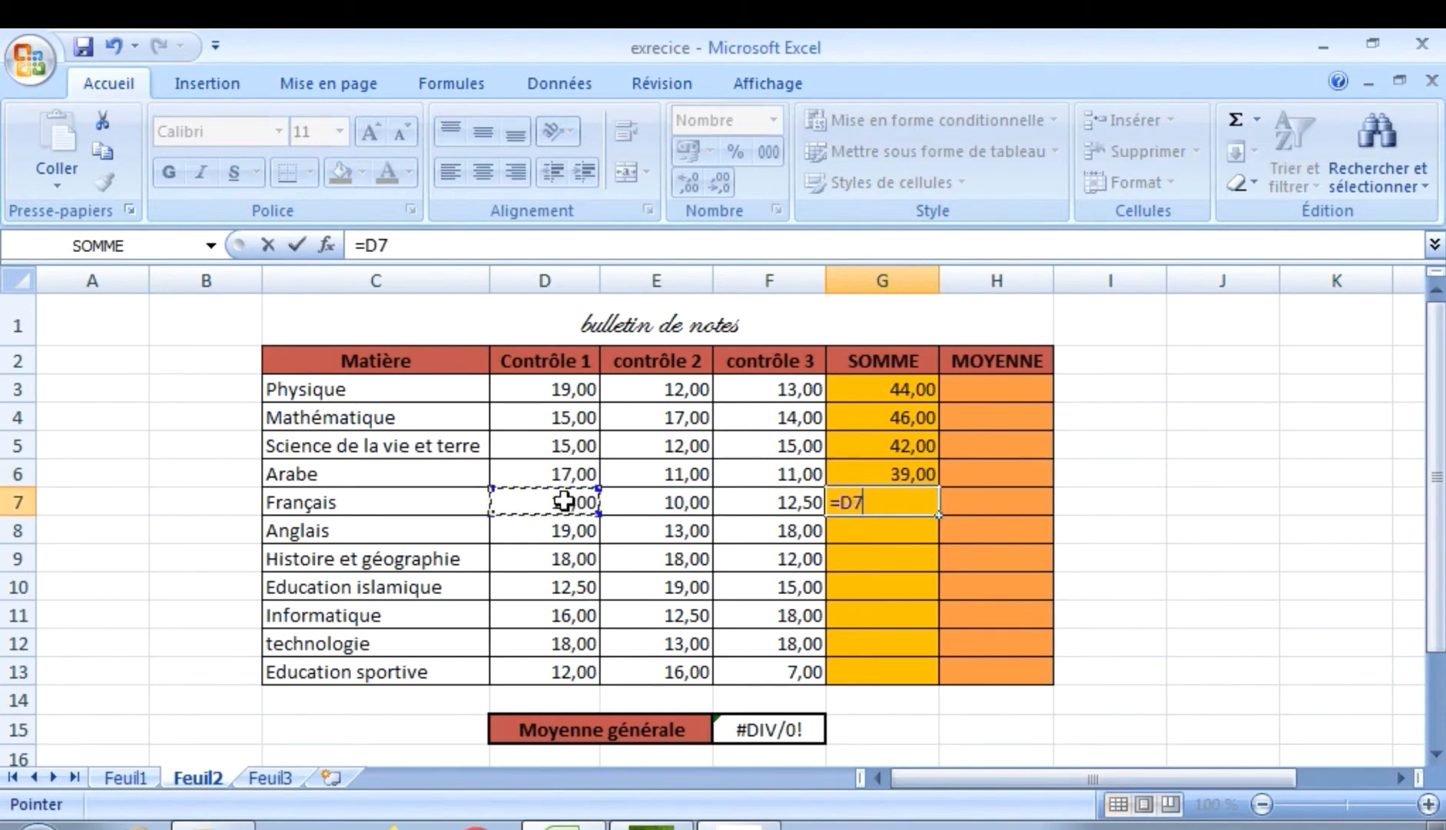
key("BackSpace")
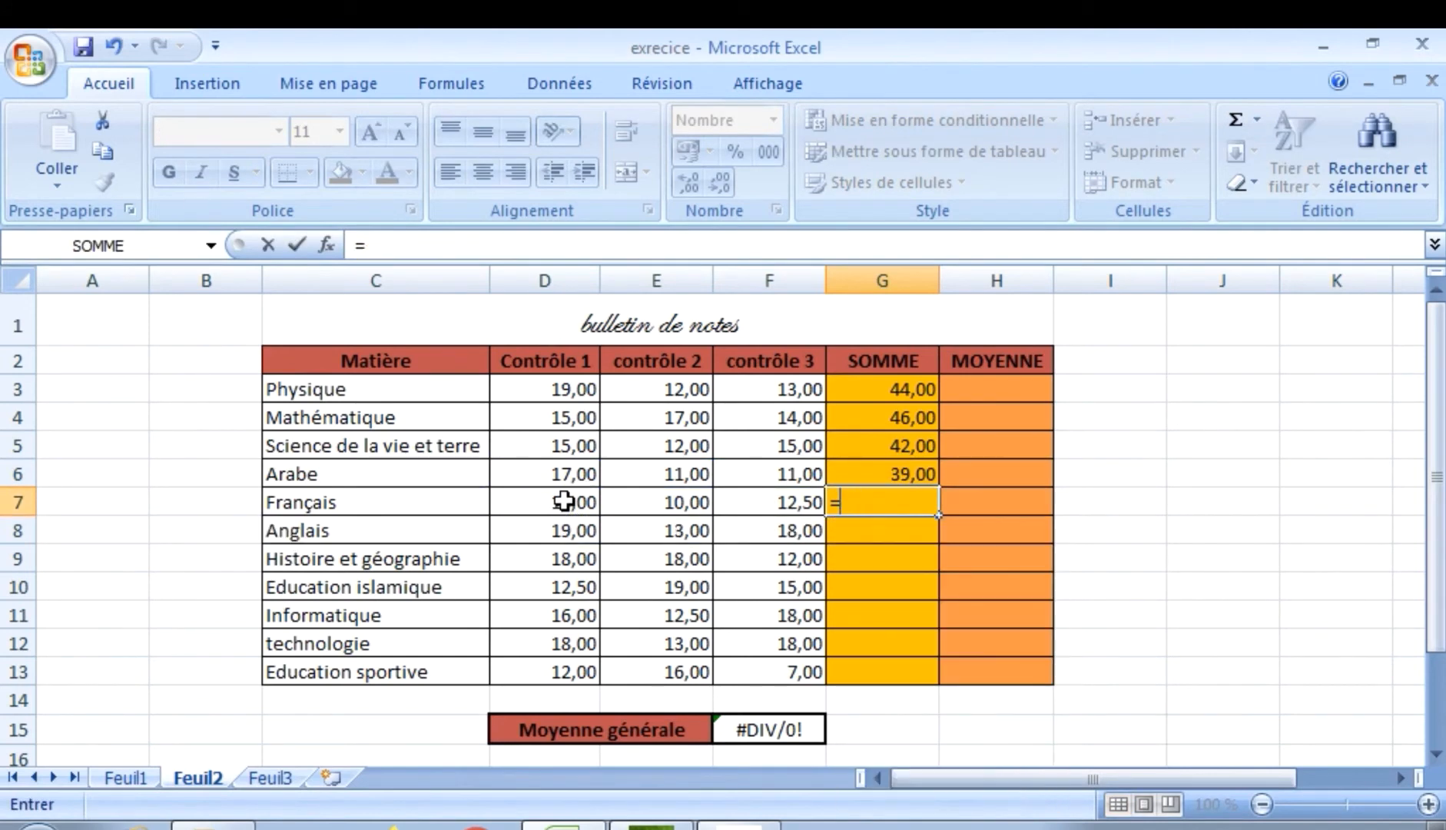
type("somme")
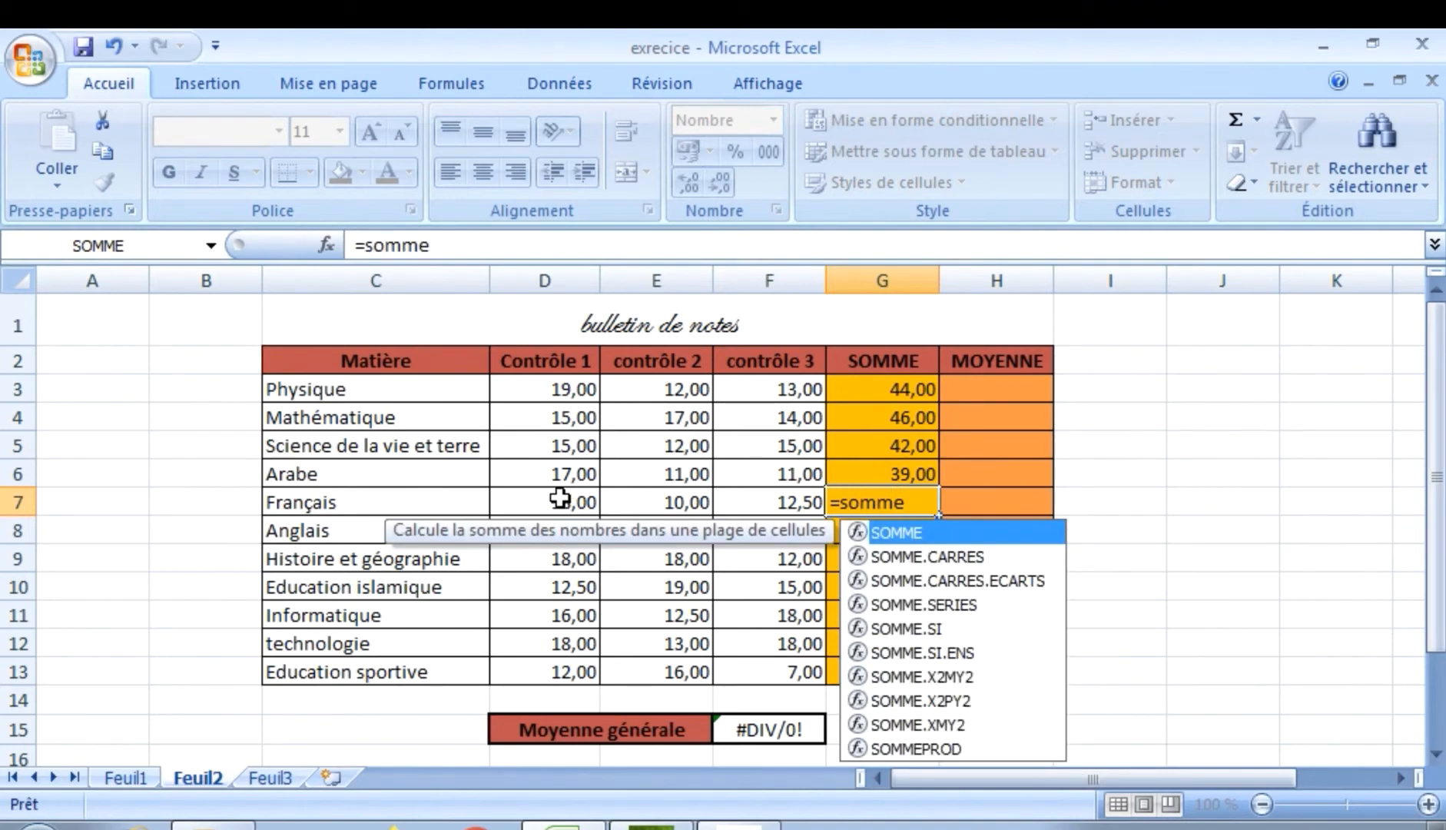
left_click(559, 498)
left_click(841, 499)
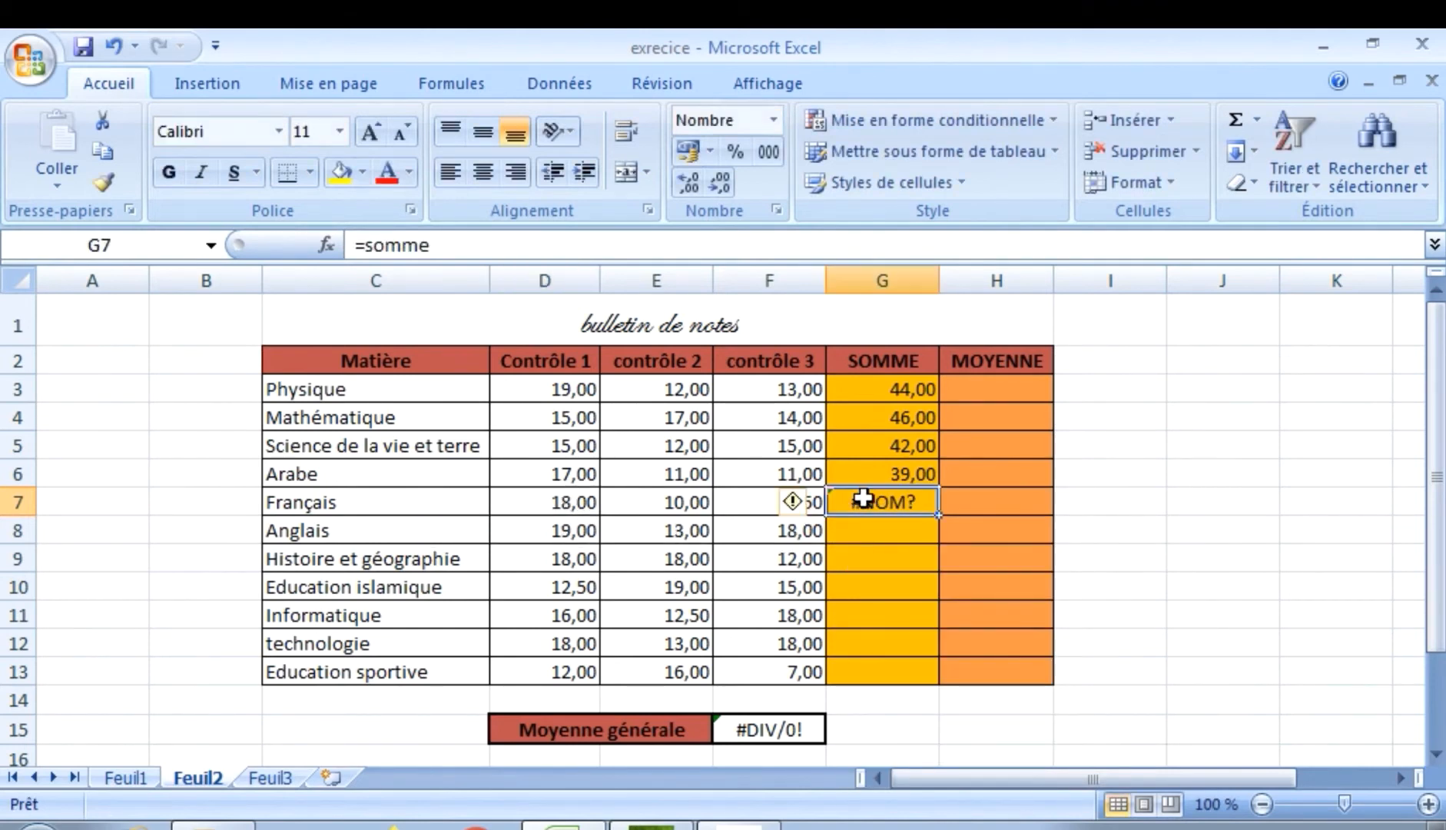
double_click(869, 499)
key("BackSpace")
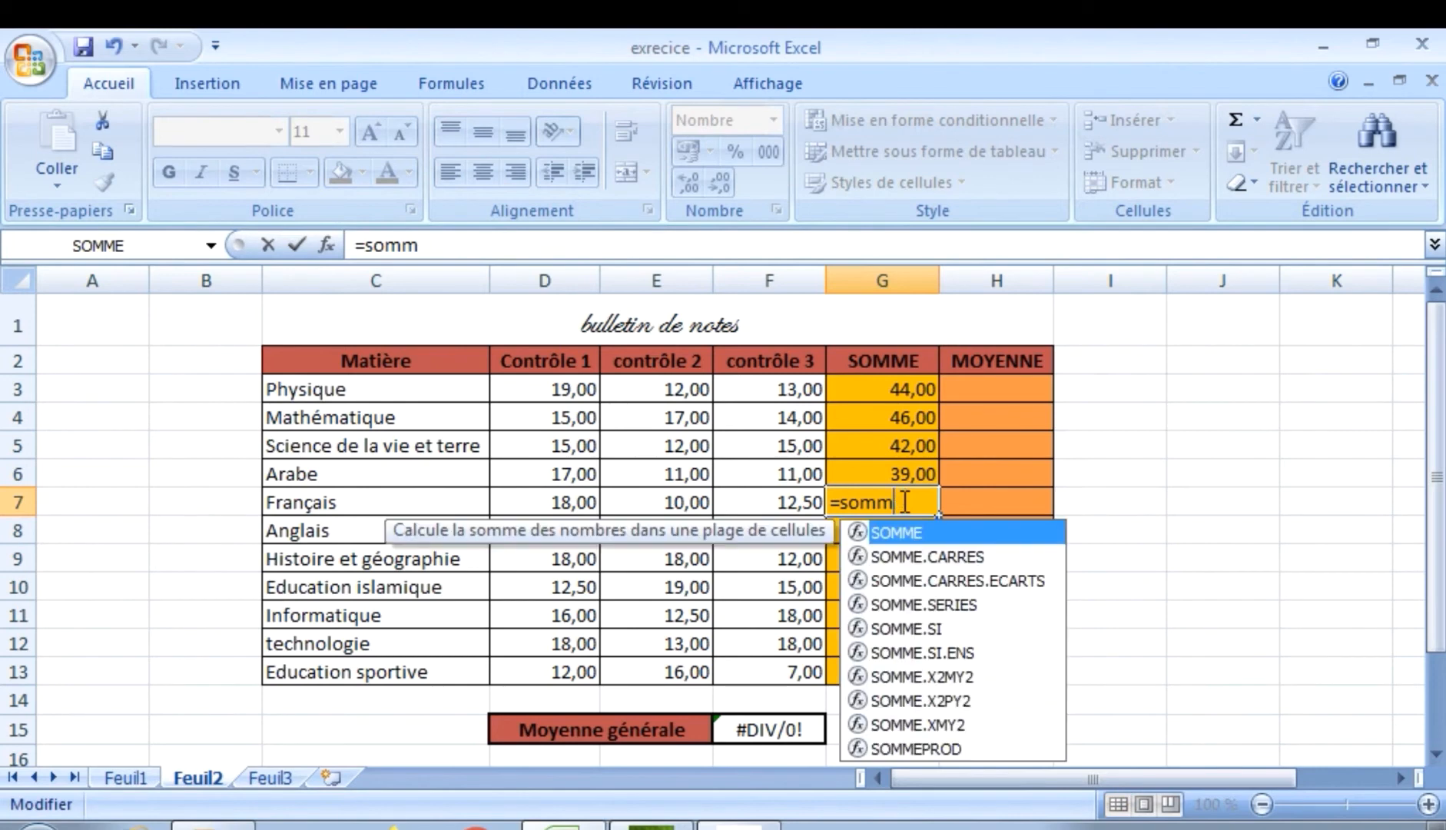
double_click(909, 538)
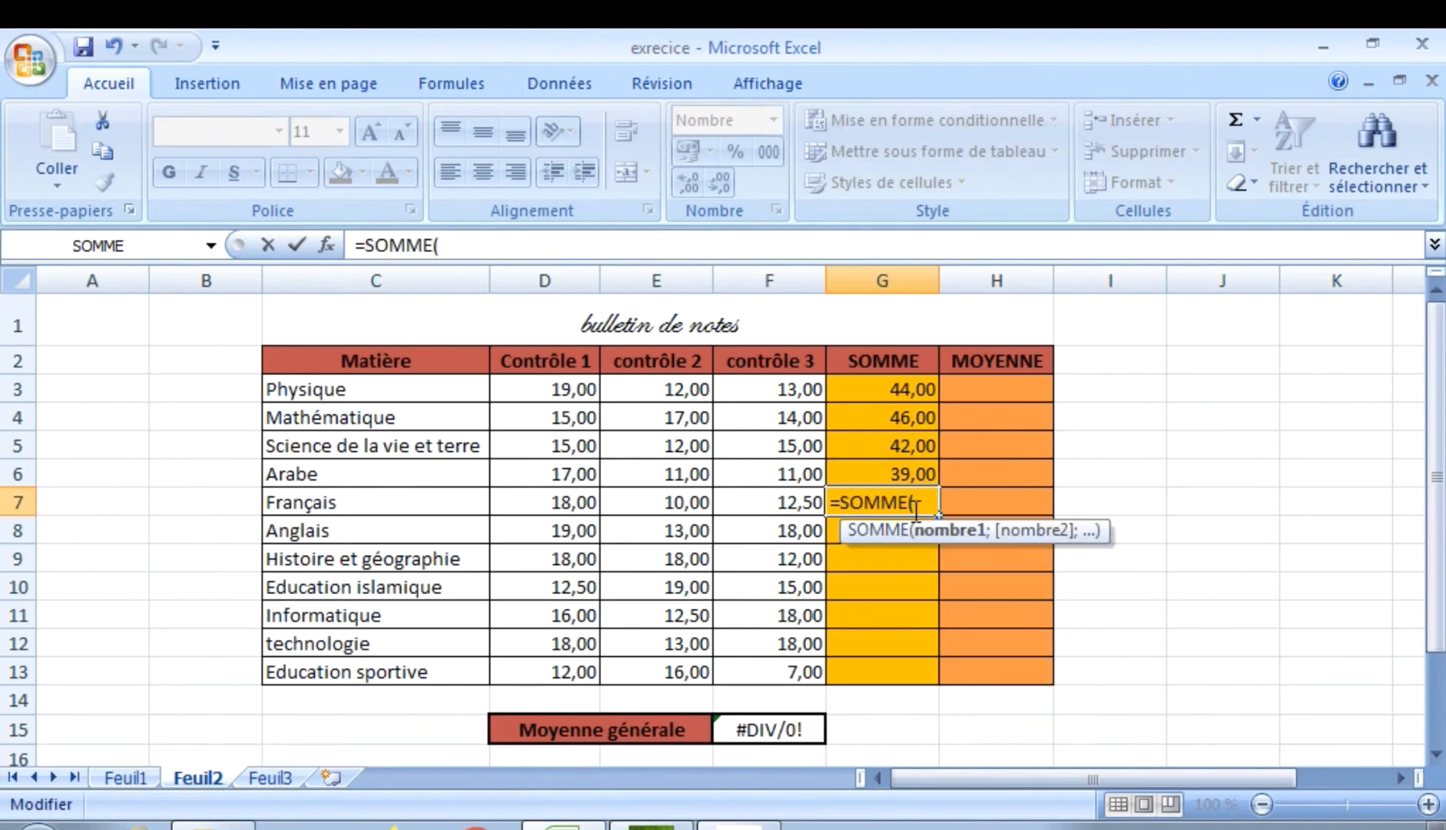
left_click_drag(591, 505, 726, 500)
key("Return")
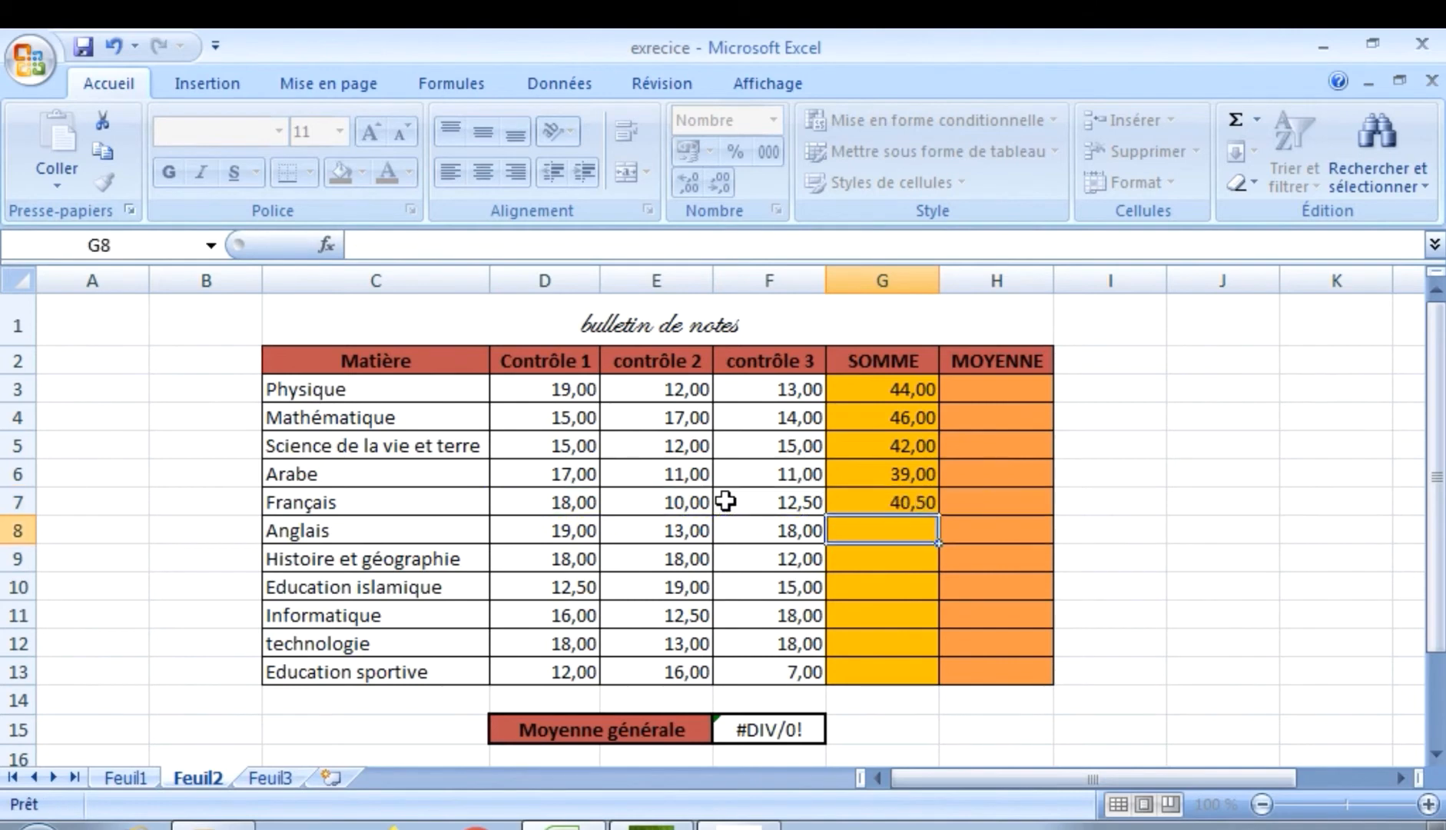
Enter =SOMME(D8:F8) in G8 to total the three Anglais marks.
type("=s")
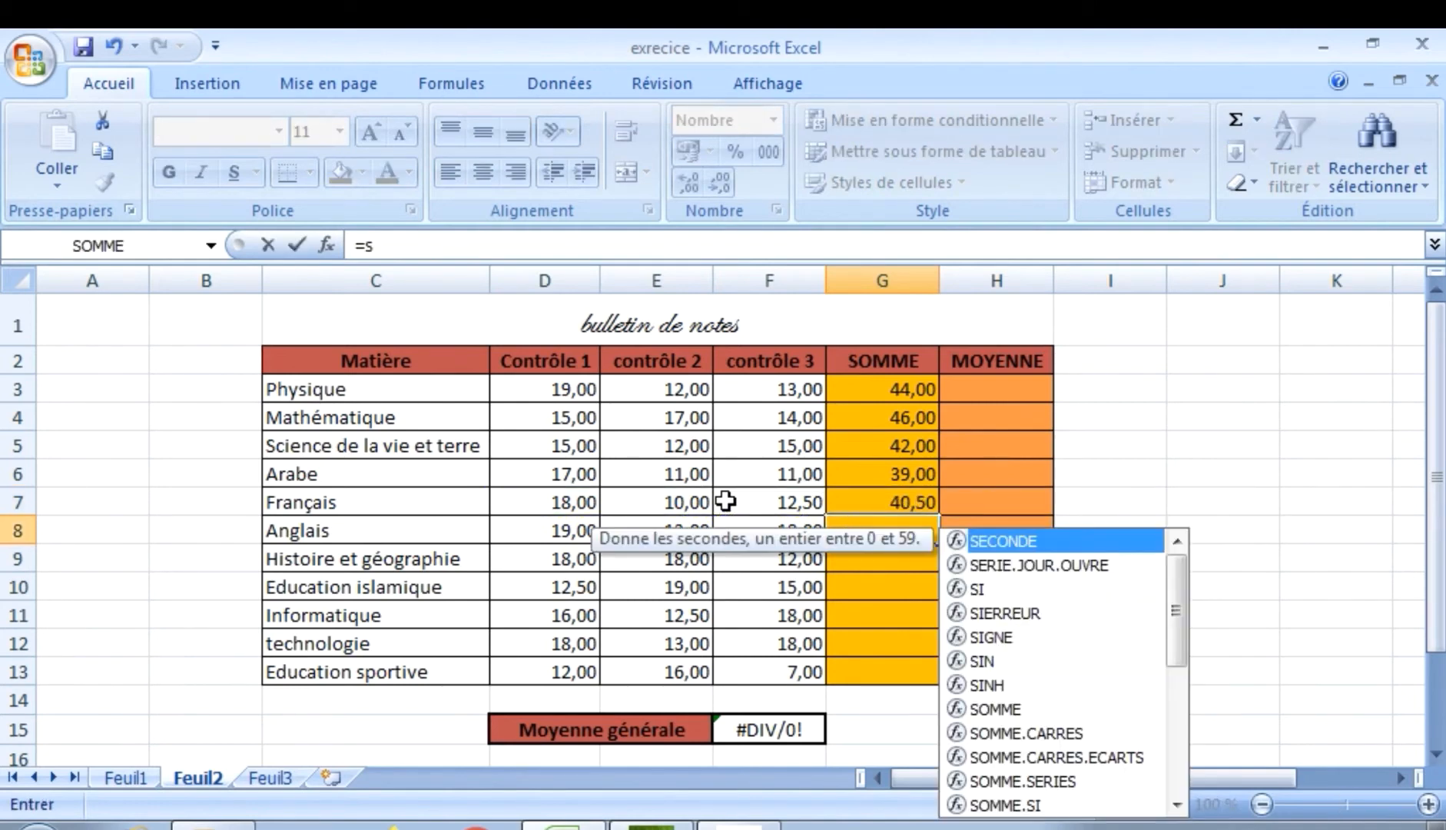
type("o")
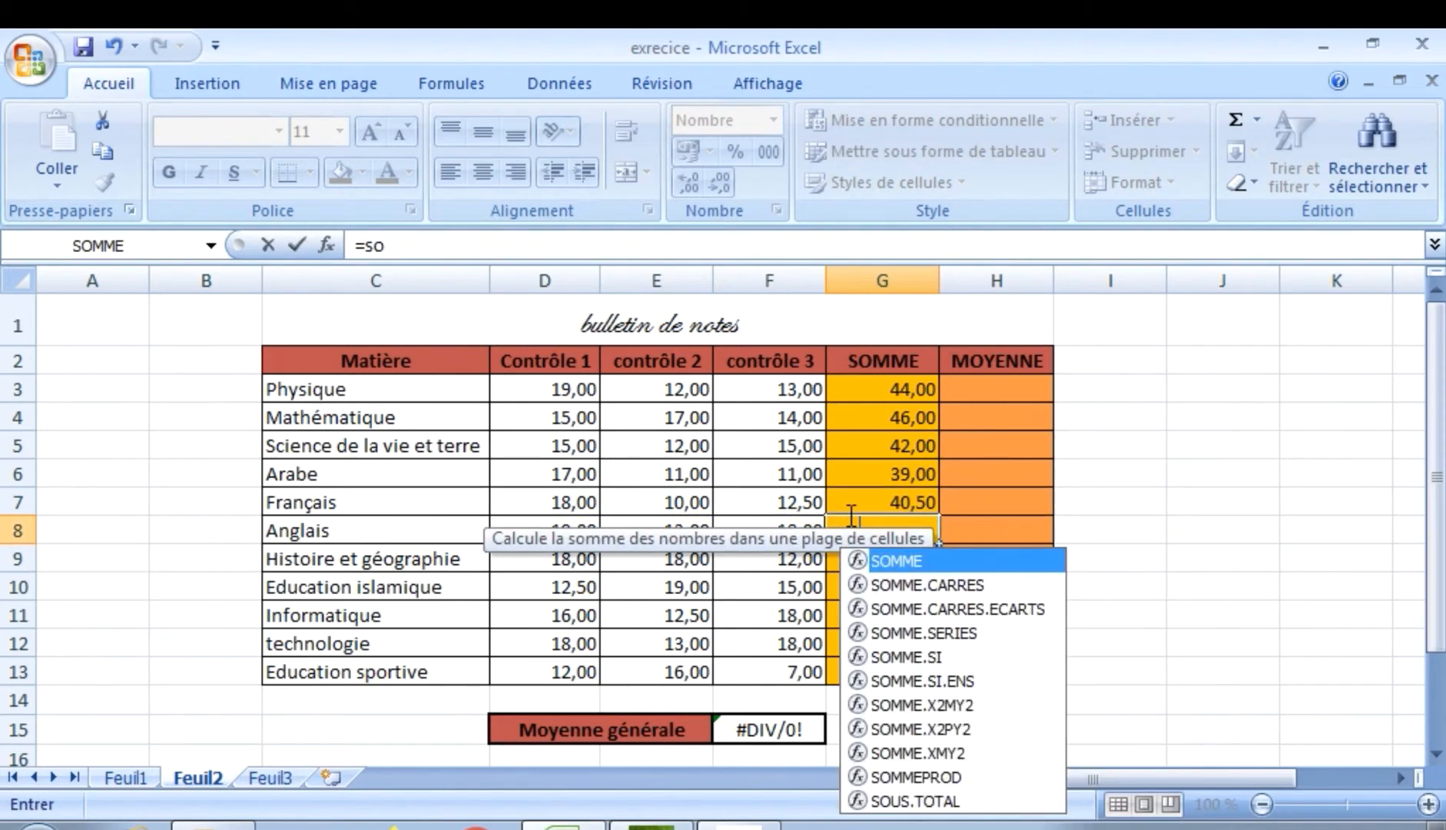
double_click(910, 555)
left_click_drag(570, 541, 723, 530)
type(")")
key("Return")
Enter =SOMME(D9:F9) in G9 to total the Histoire et géographie marks.
type("=")
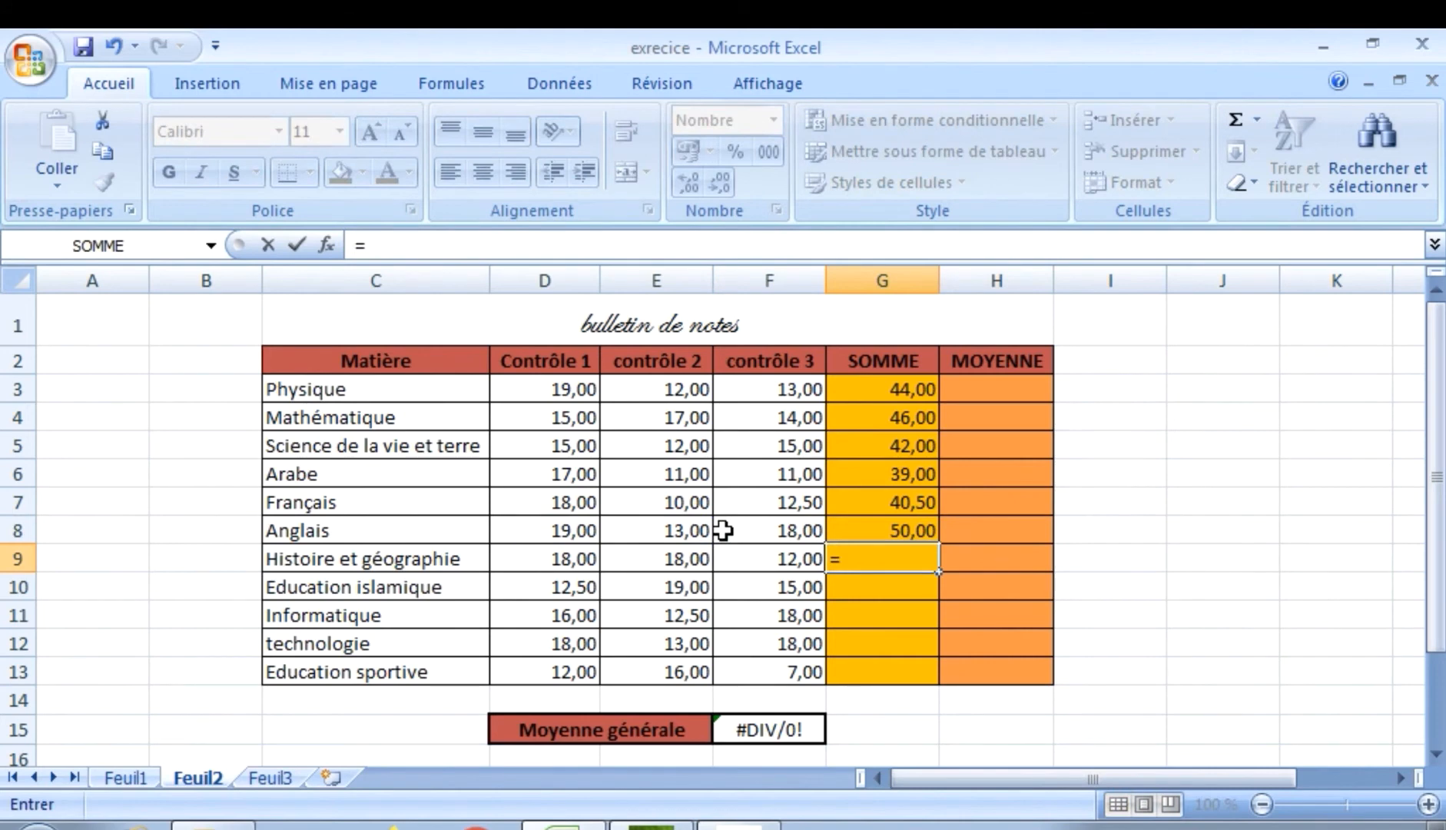
type("so")
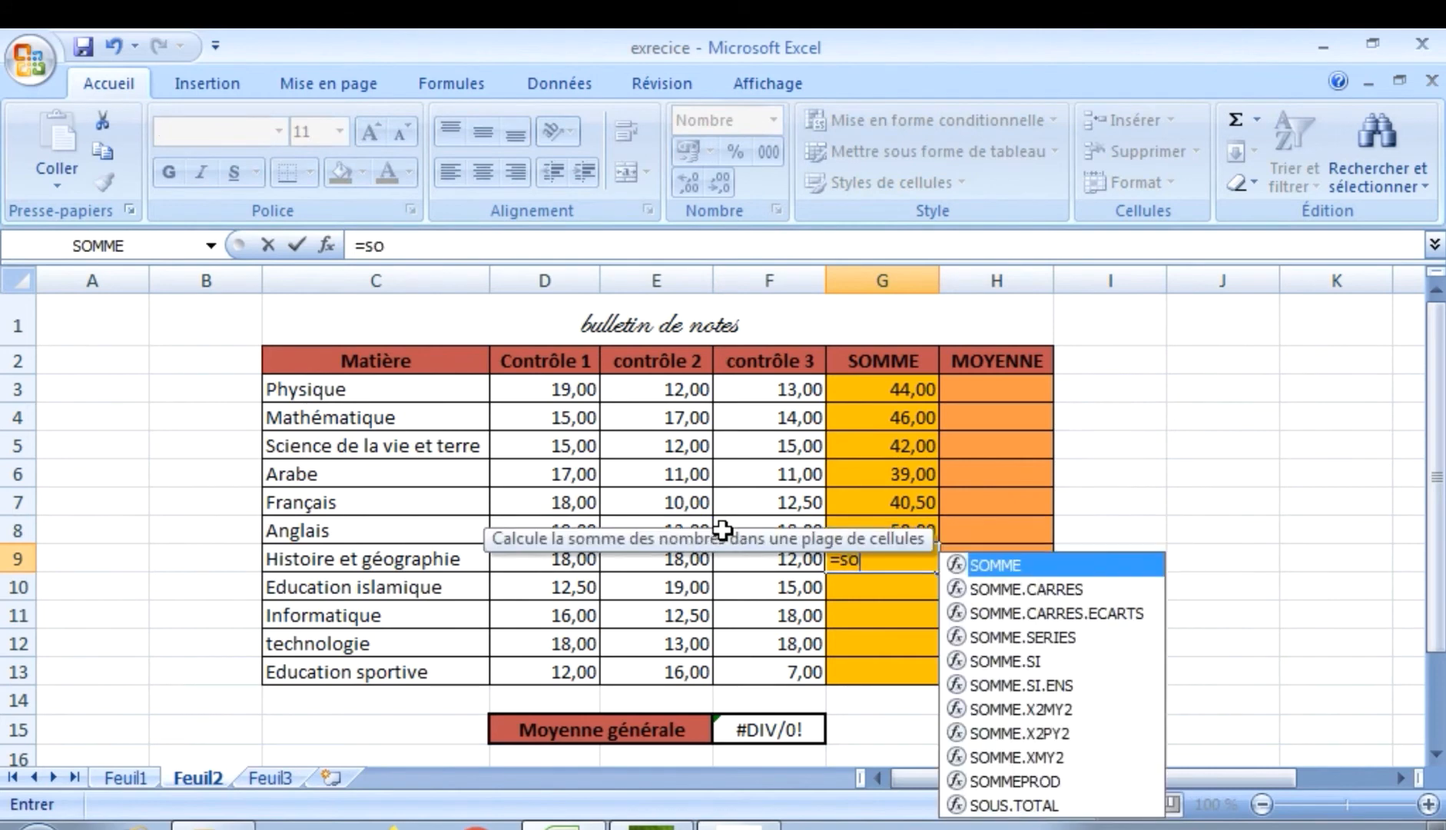
double_click(979, 566)
left_click(582, 556)
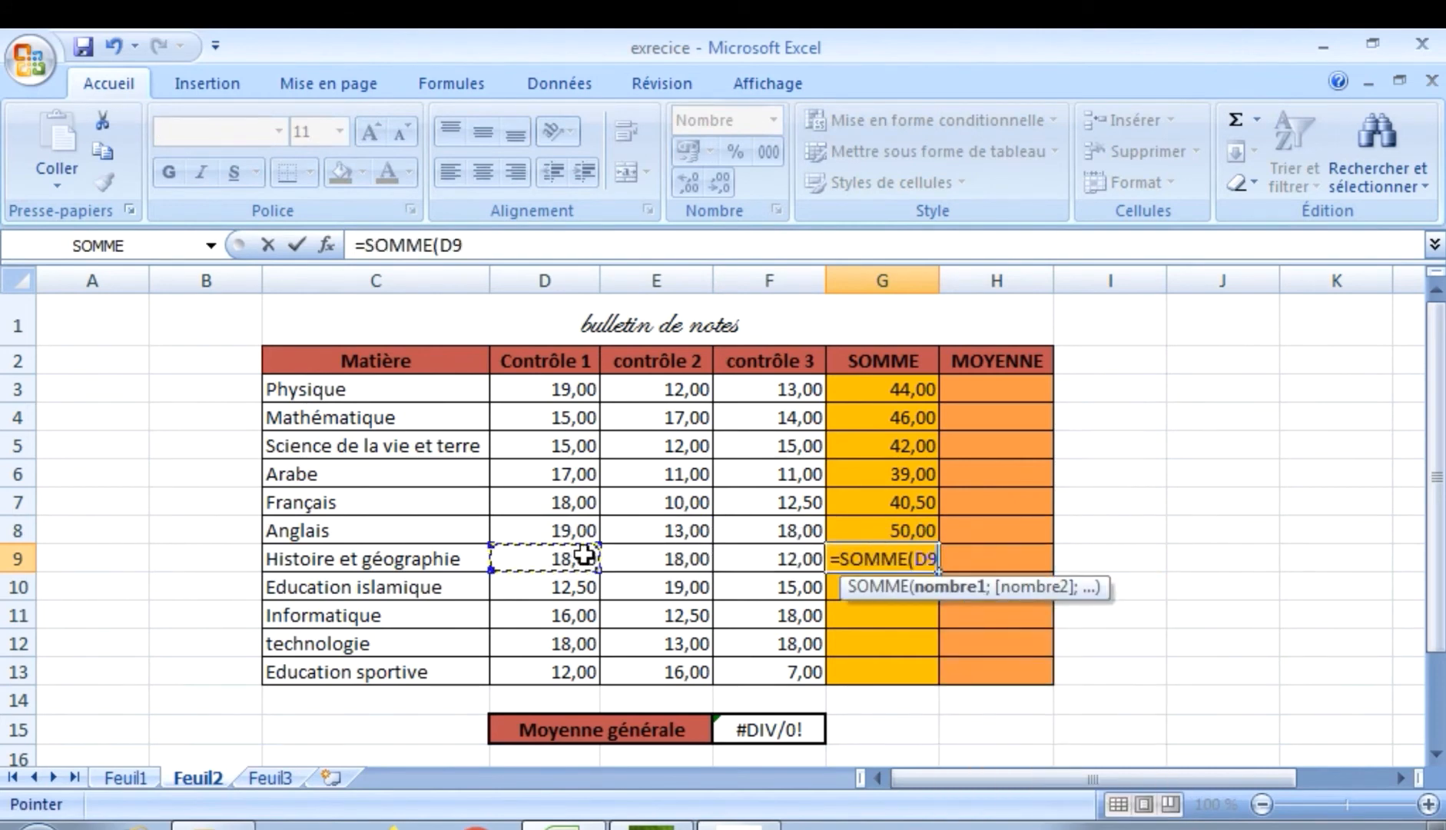
left_click_drag(581, 554, 747, 553)
type(")")
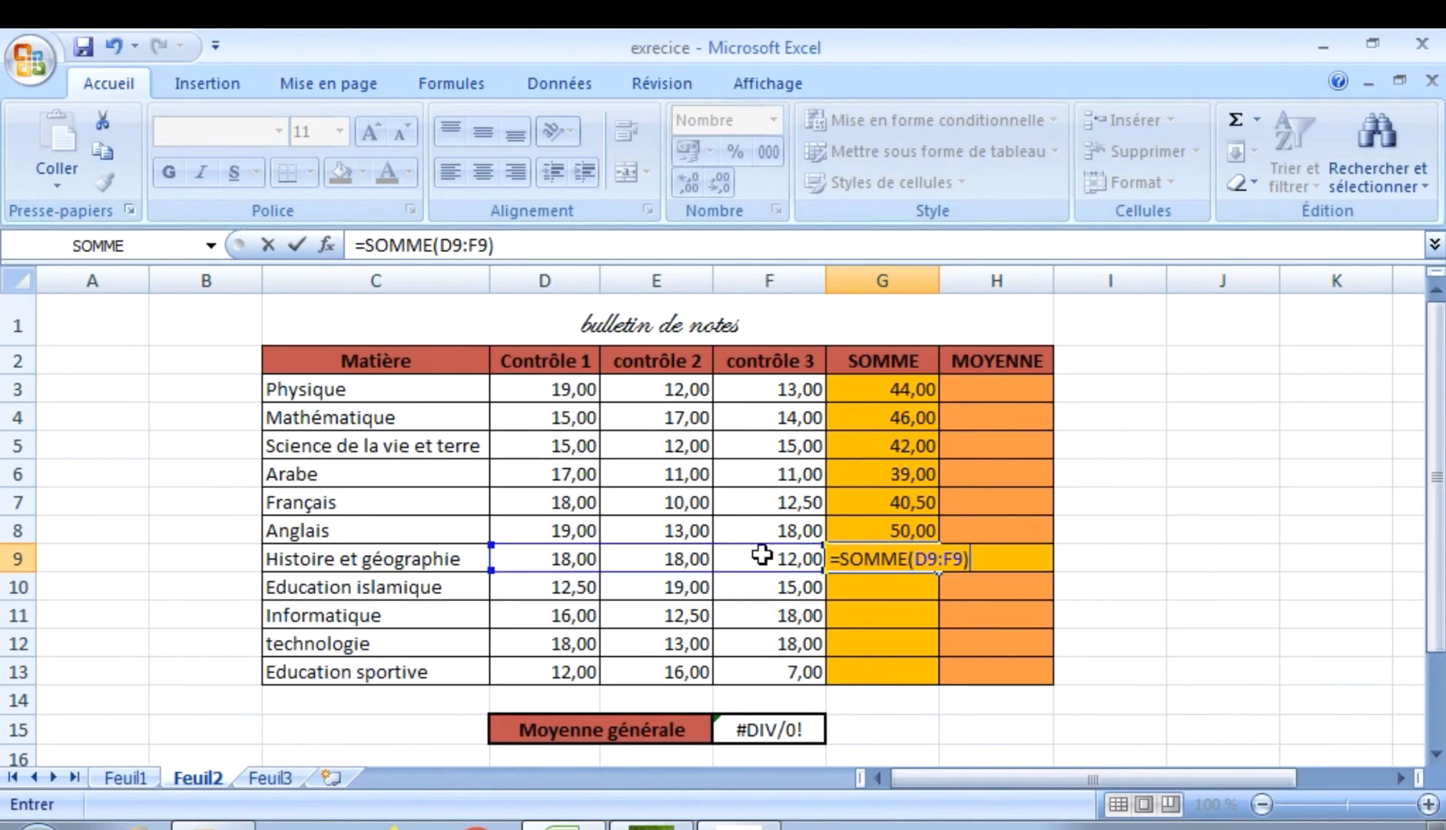
key("Return")
Enter a SOMME formula over D10:F10 in G10 to total the Education islamique marks.
type("=s")
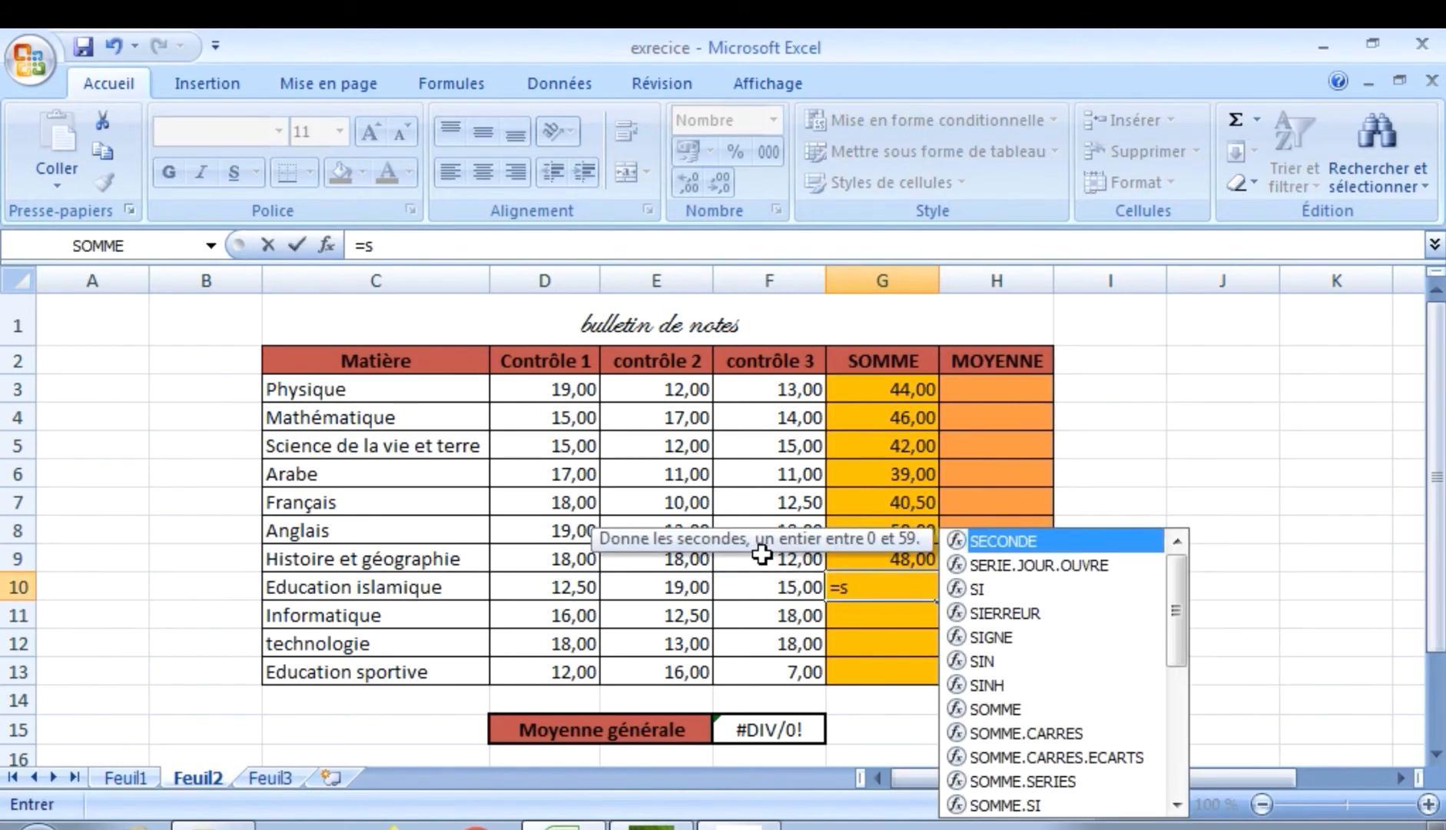
type("o")
double_click(976, 569)
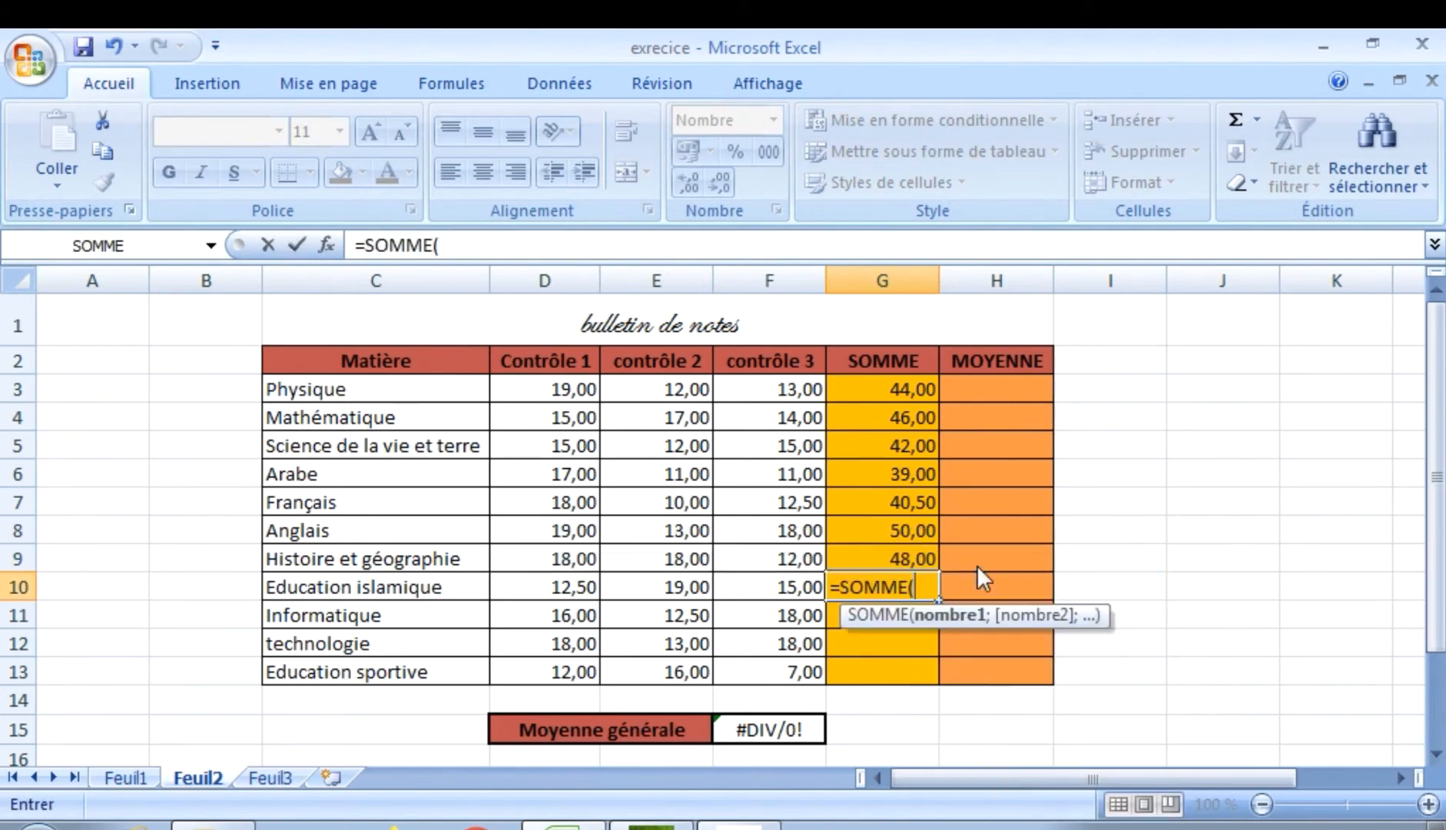
left_click_drag(568, 584, 768, 576)
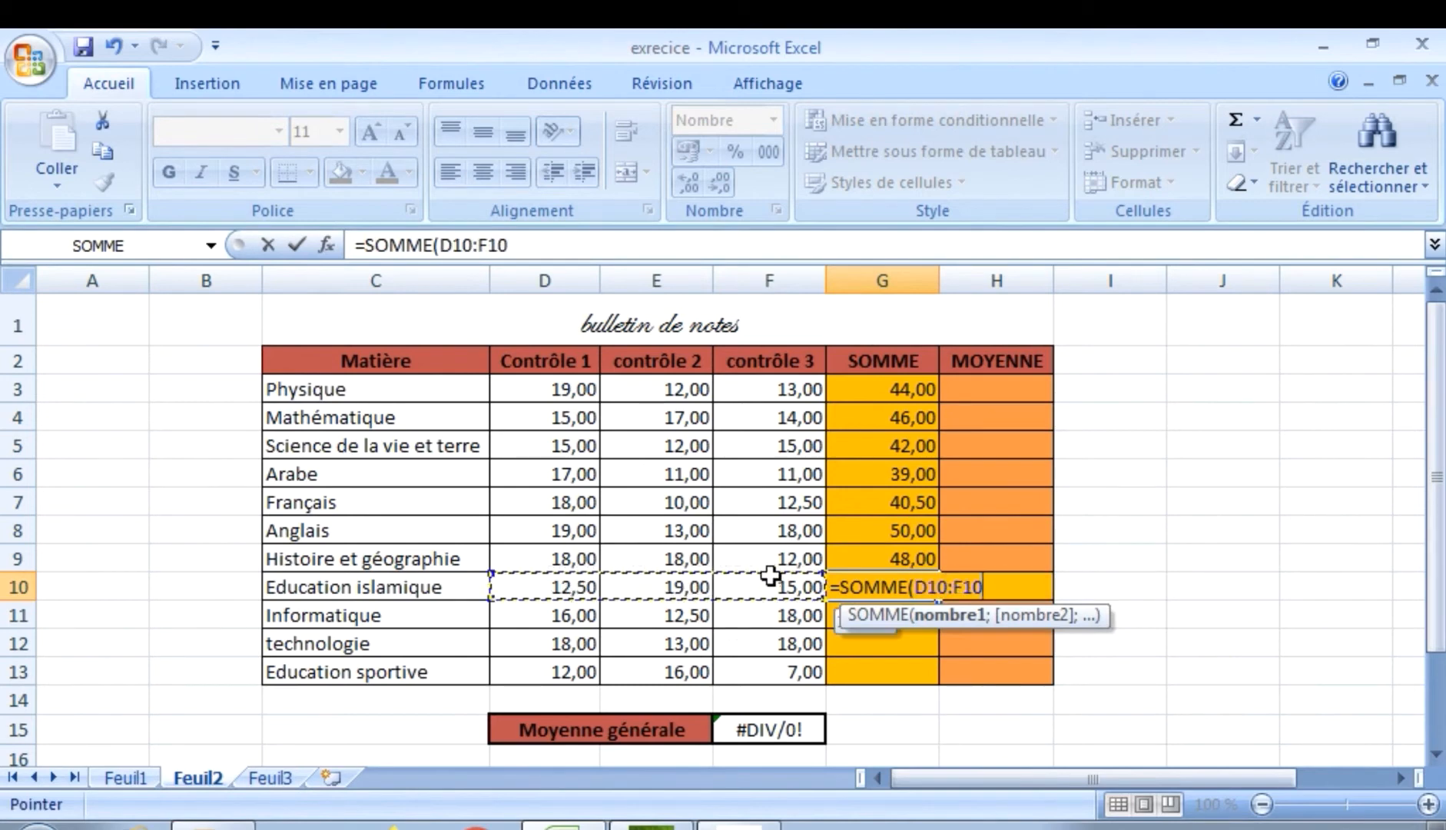
key("Return")
Enter =SOMME(D11:F11) in G11 to total the three Informatique marks.
type("=somm")
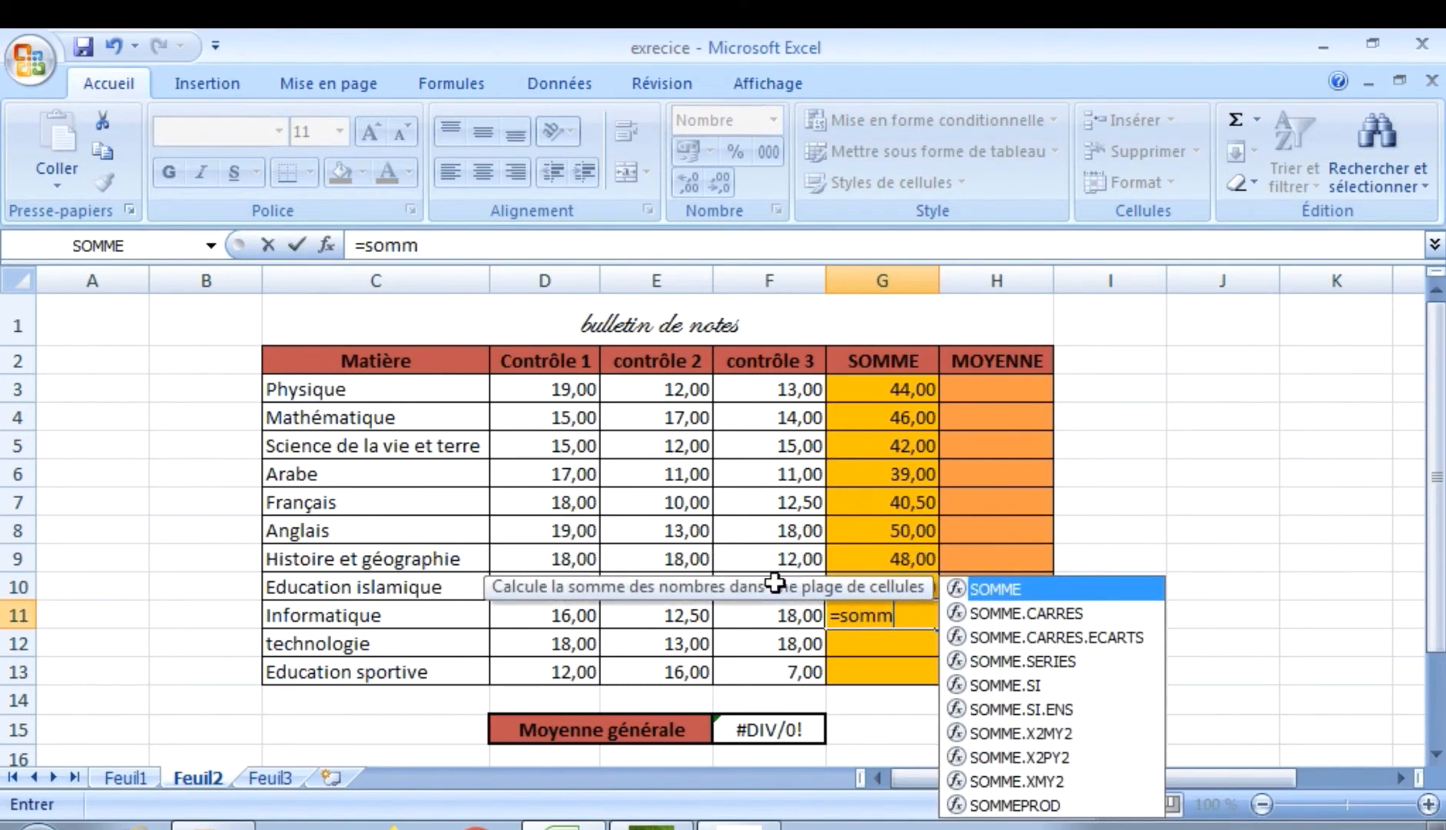
double_click(1007, 588)
left_click_drag(565, 620, 778, 609)
type(")")
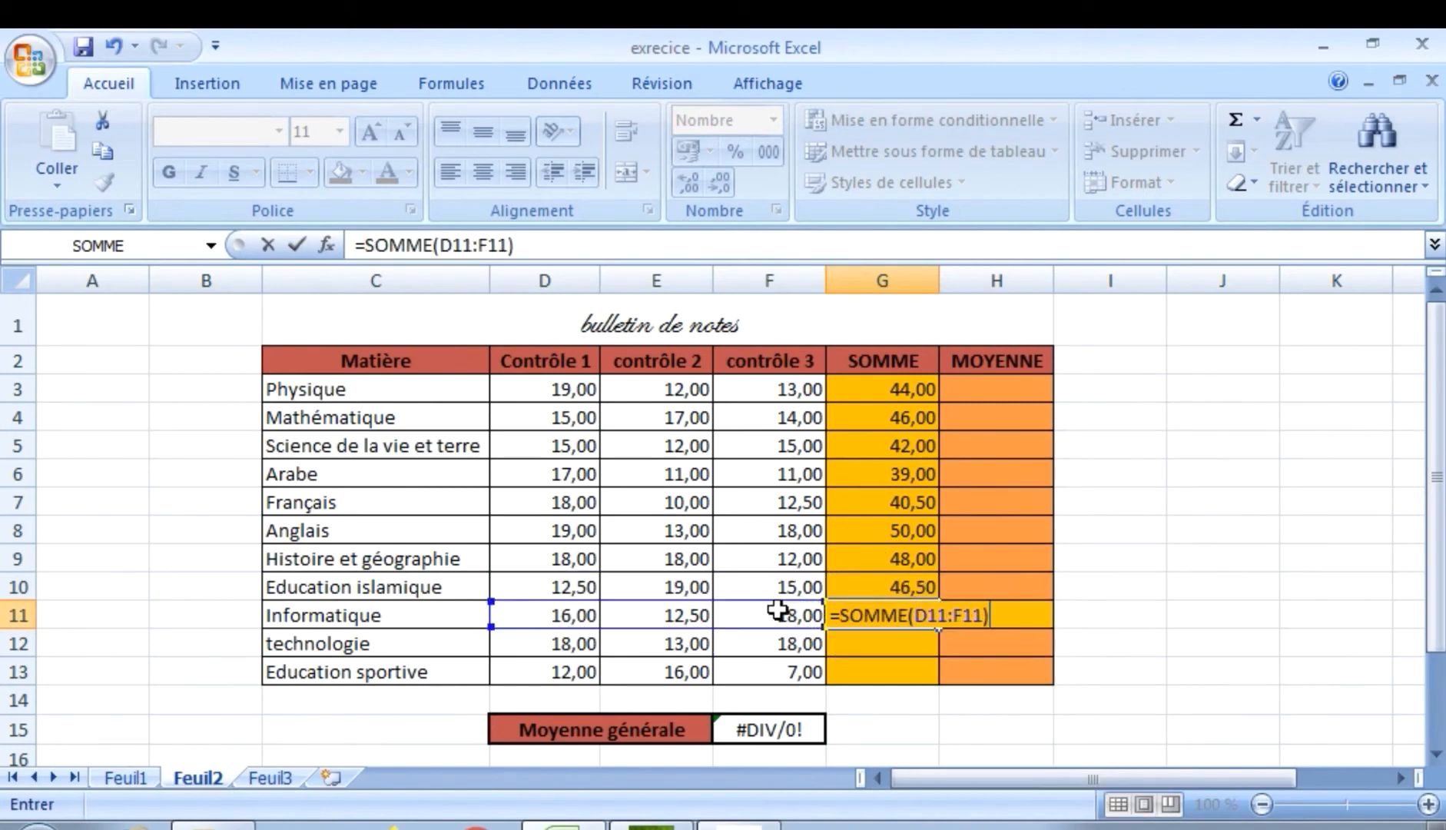
key("Return")
Enter =SOMME(D12:F12) in G12 to total the three technologie marks.
type("=somm")
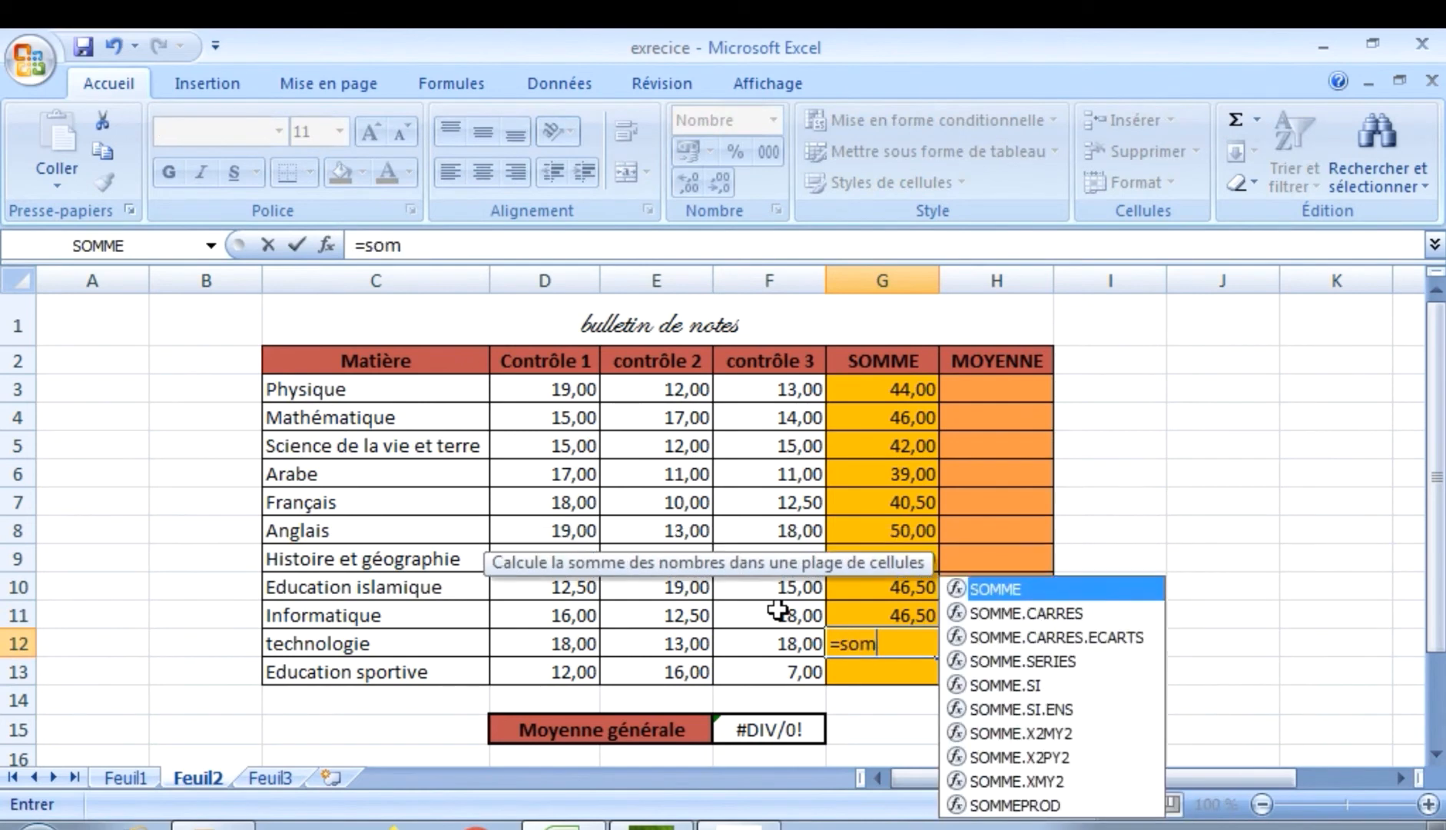
double_click(968, 589)
left_click_drag(559, 643, 768, 637)
type(")")
key("Return")
Enter =SOMME(D13:F13) in G13 to total the three Education sportive marks.
type("=")
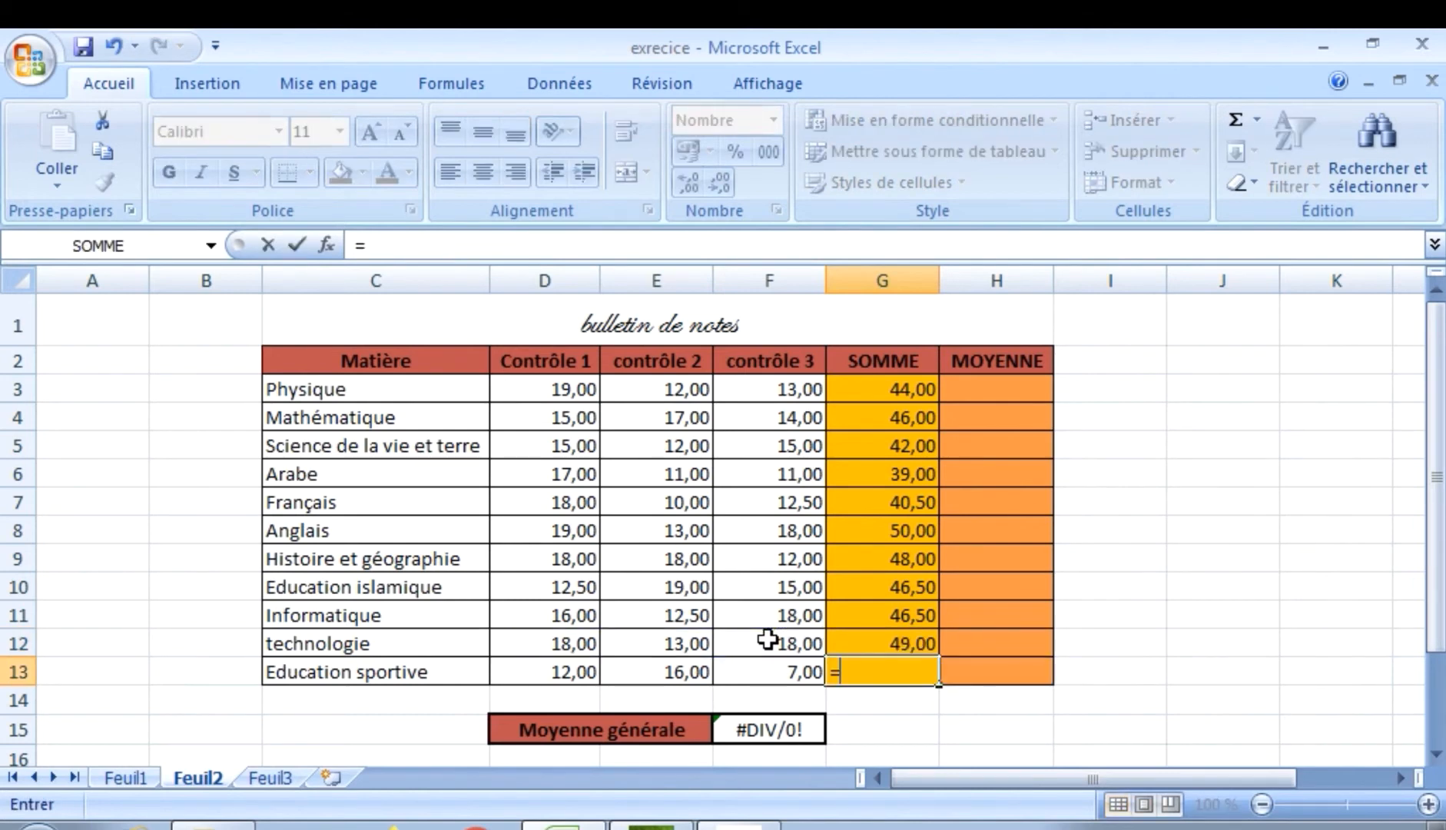
type("sp")
key("BackSpace")
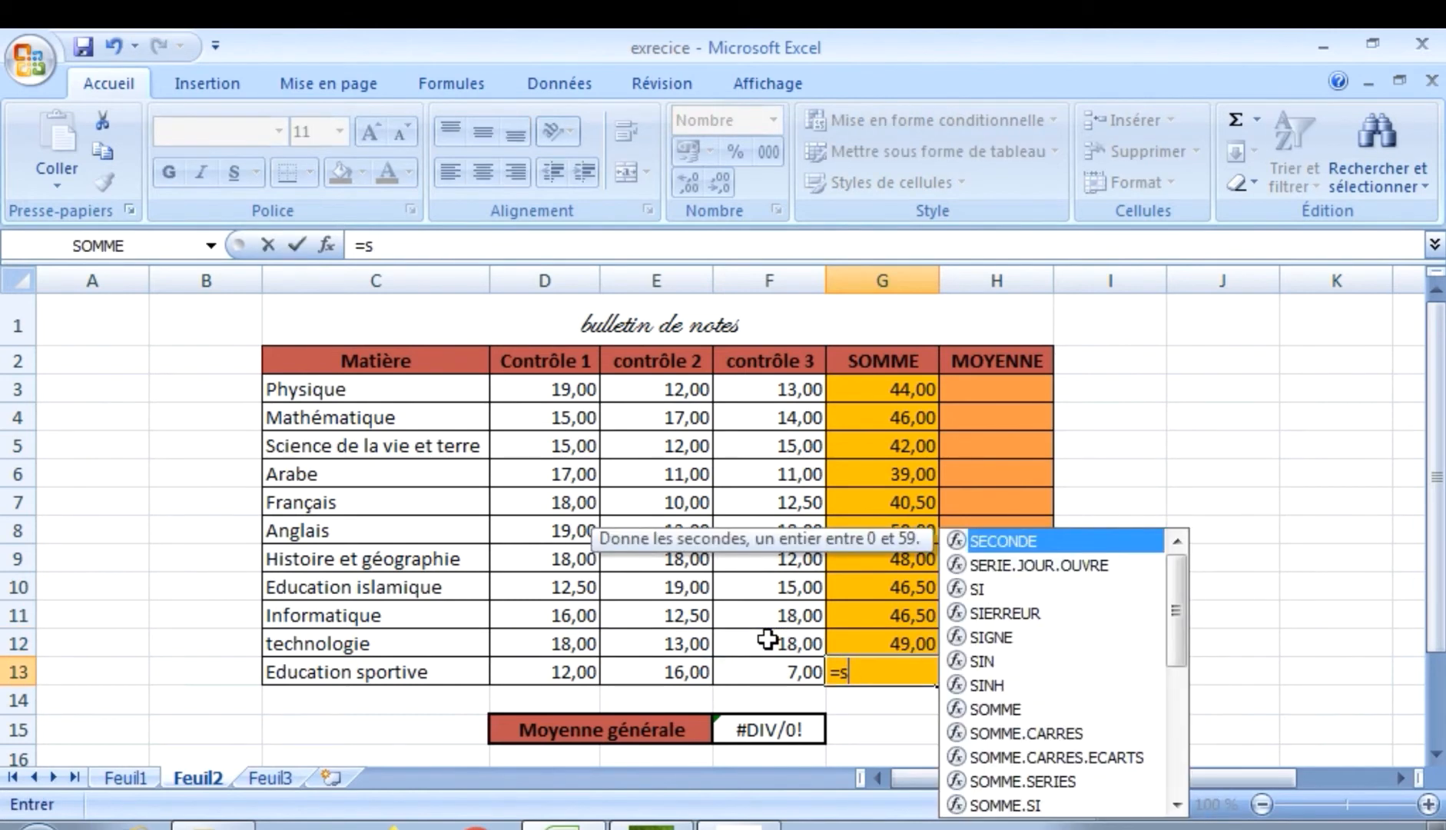
type("o")
double_click(997, 565)
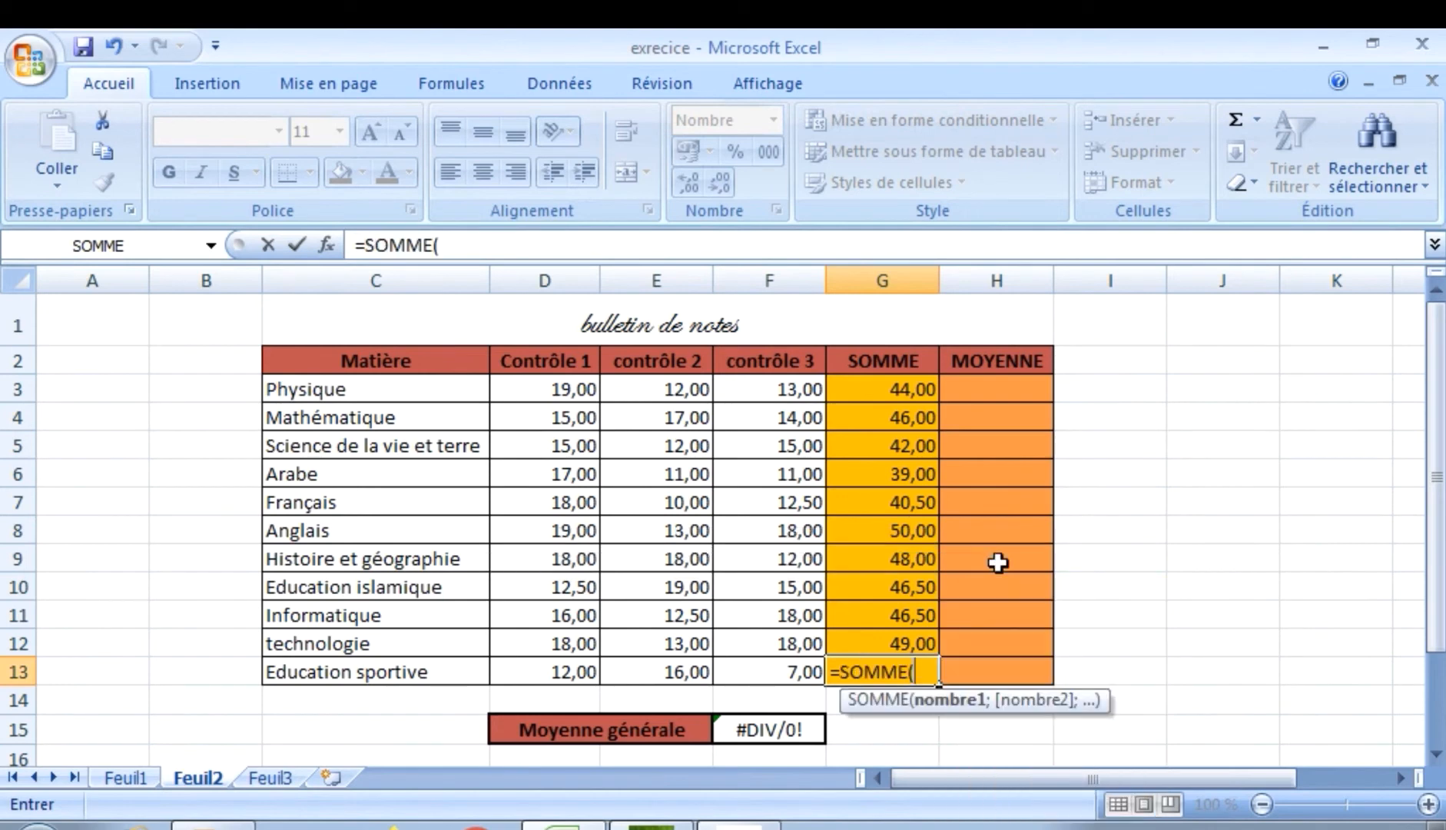
left_click_drag(571, 675, 762, 673)
type(")")
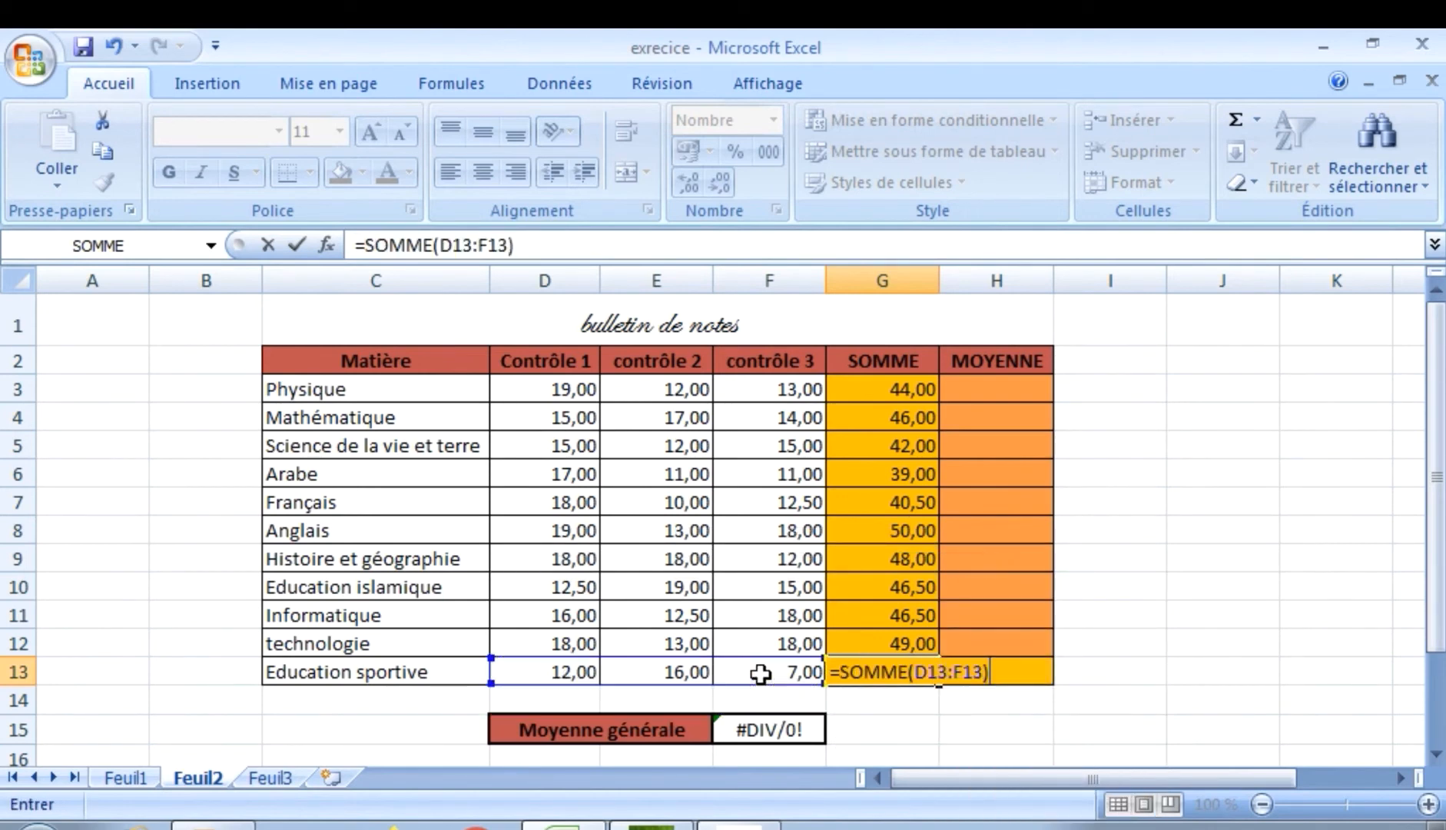
key("Return")
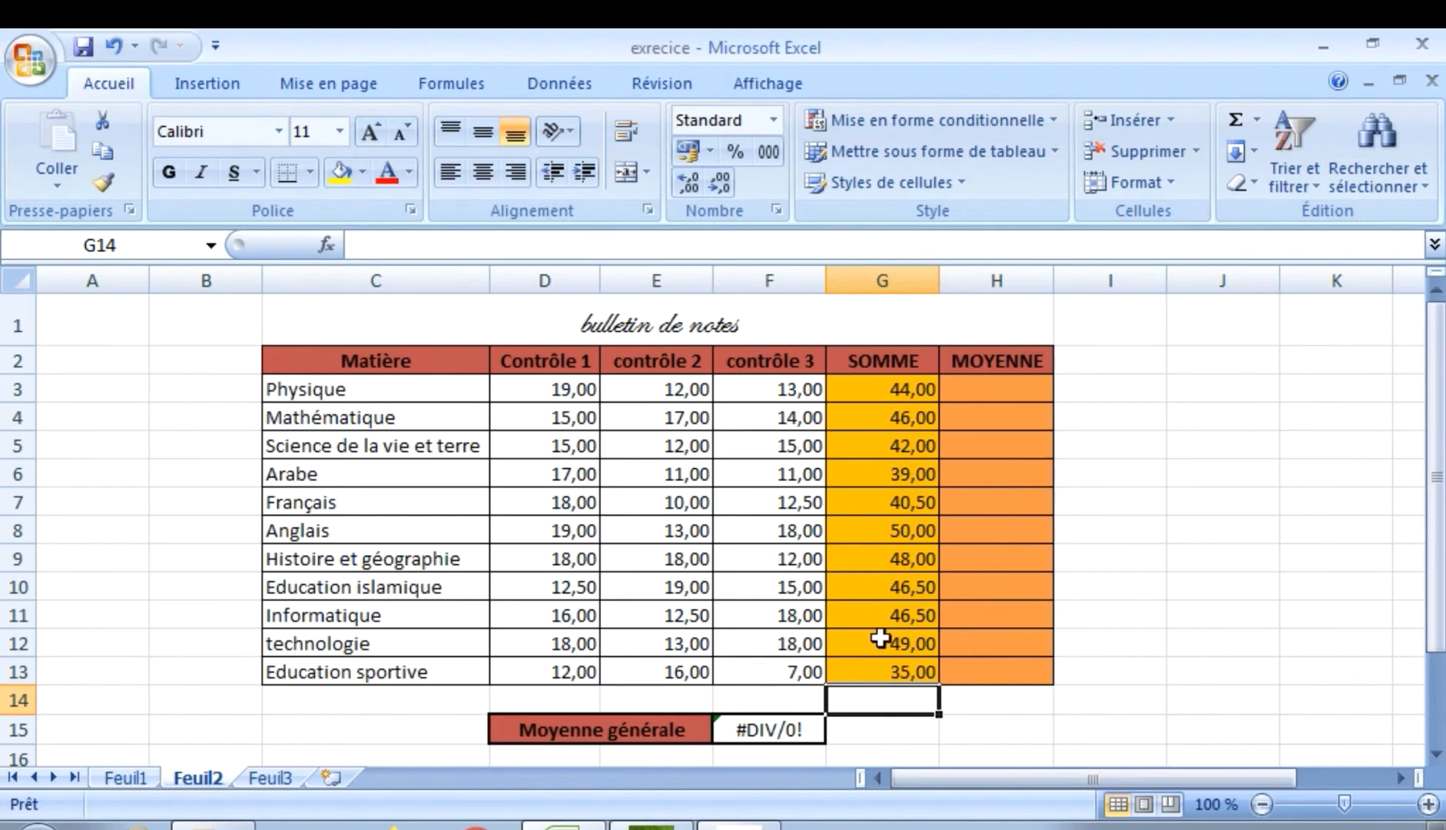
Enter a MOYENNE formula over D3:F3 in H3 to average the three Physique marks.
left_click(1005, 379)
type("=")
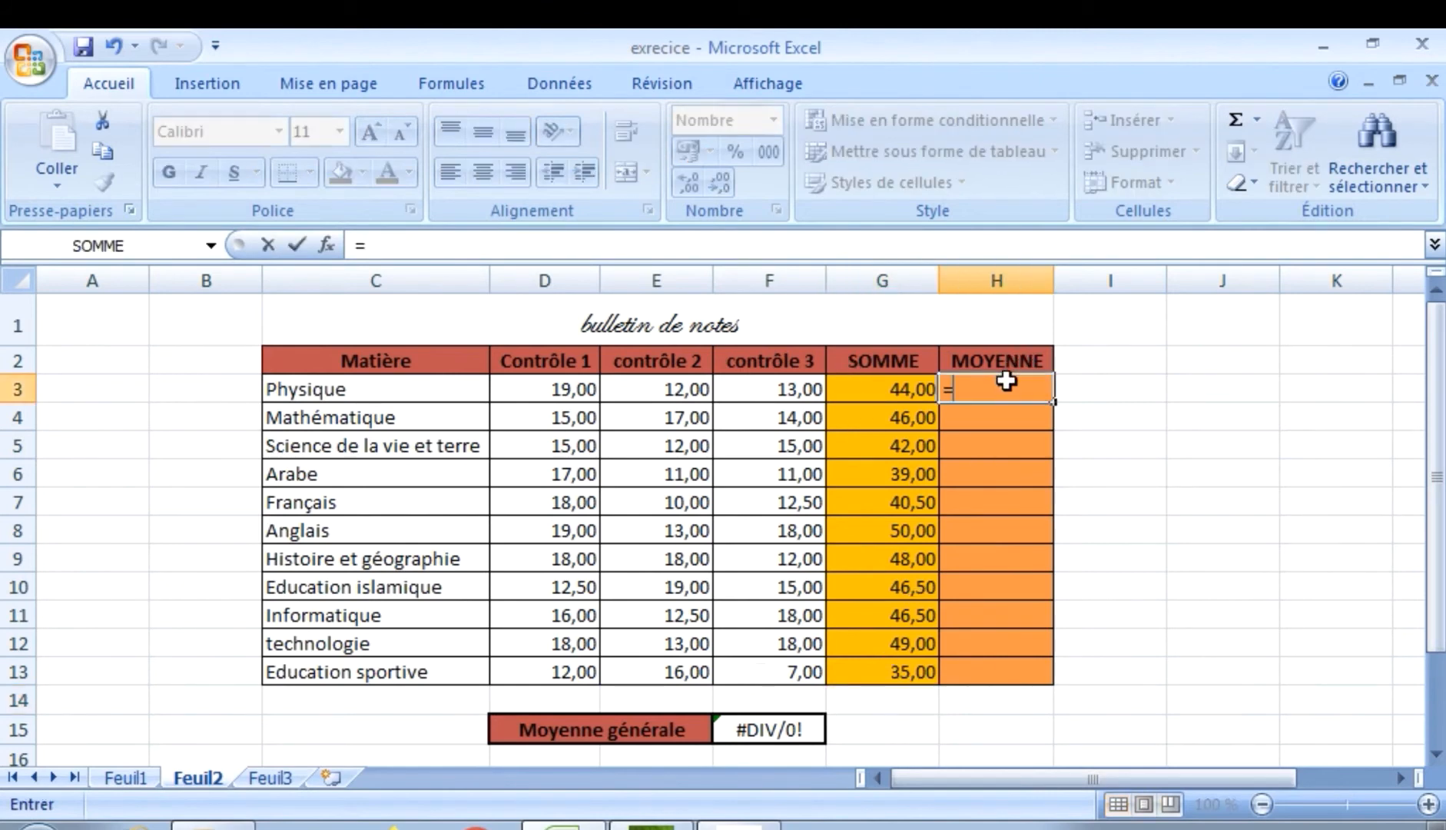
type("moy")
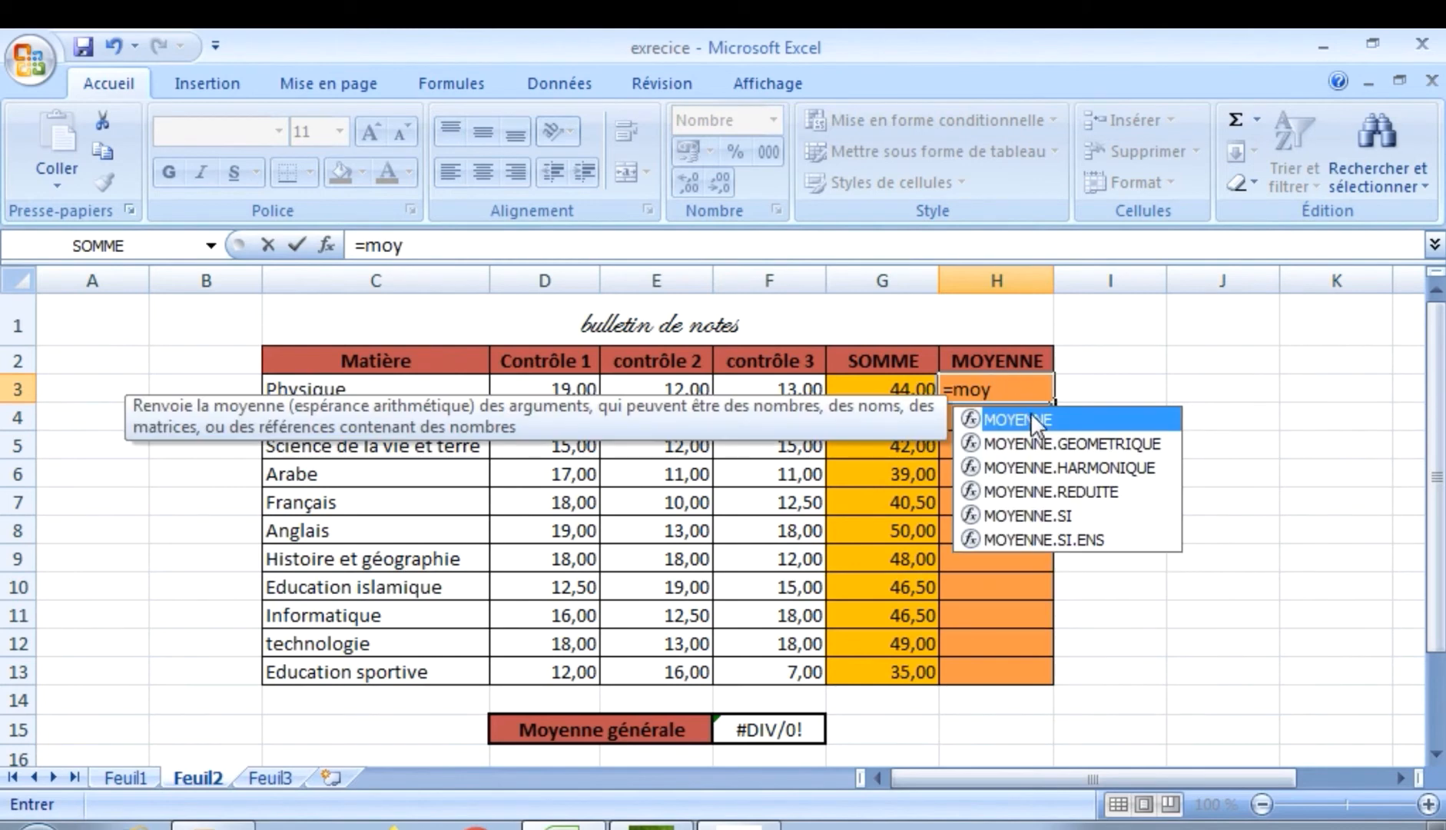
double_click(1030, 419)
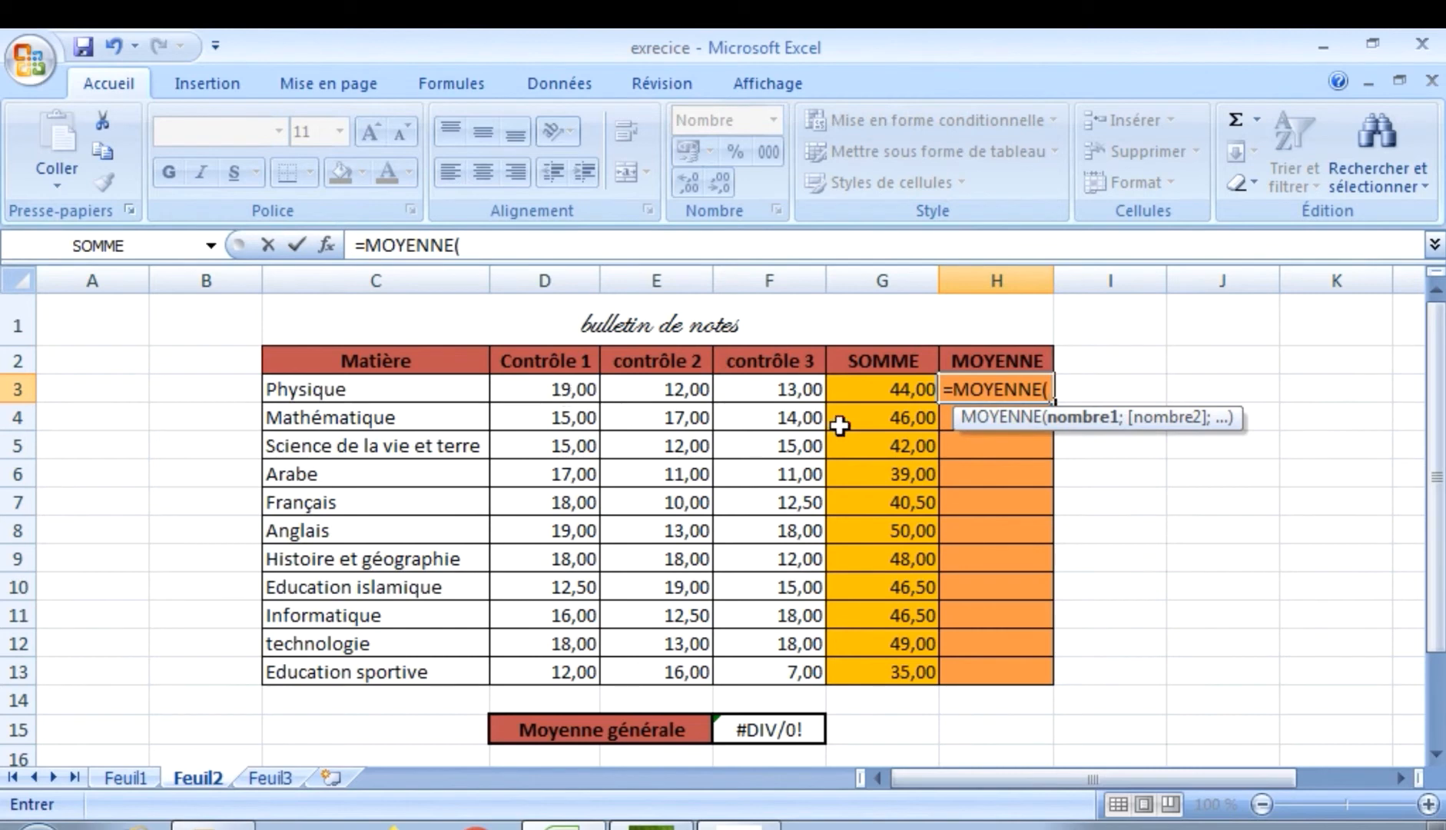
left_click_drag(559, 390, 722, 390)
key("Return")
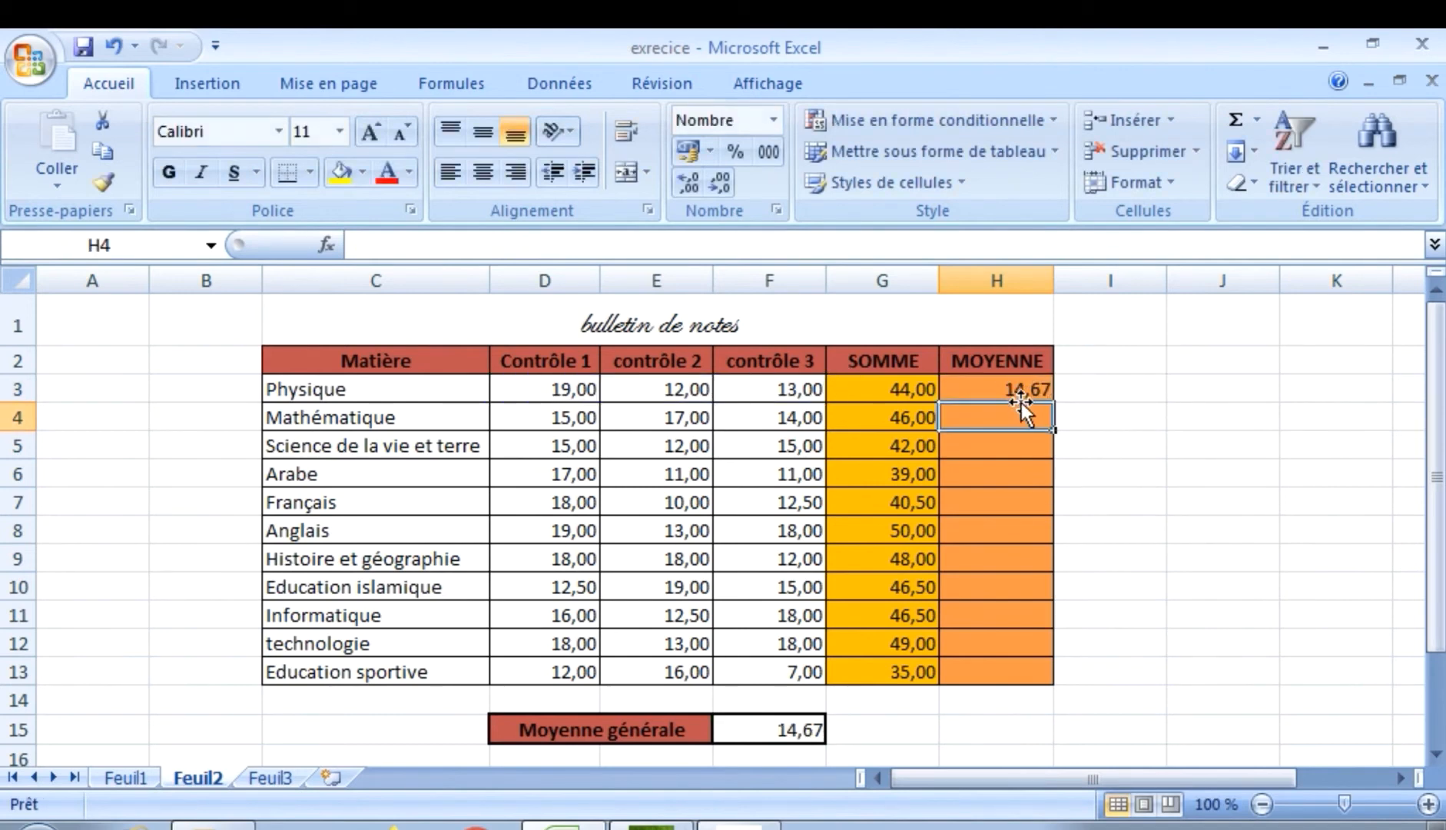
Enter a MOYENNE formula over D4:F4 in H4 to average the three Mathématique marks.
type("=")
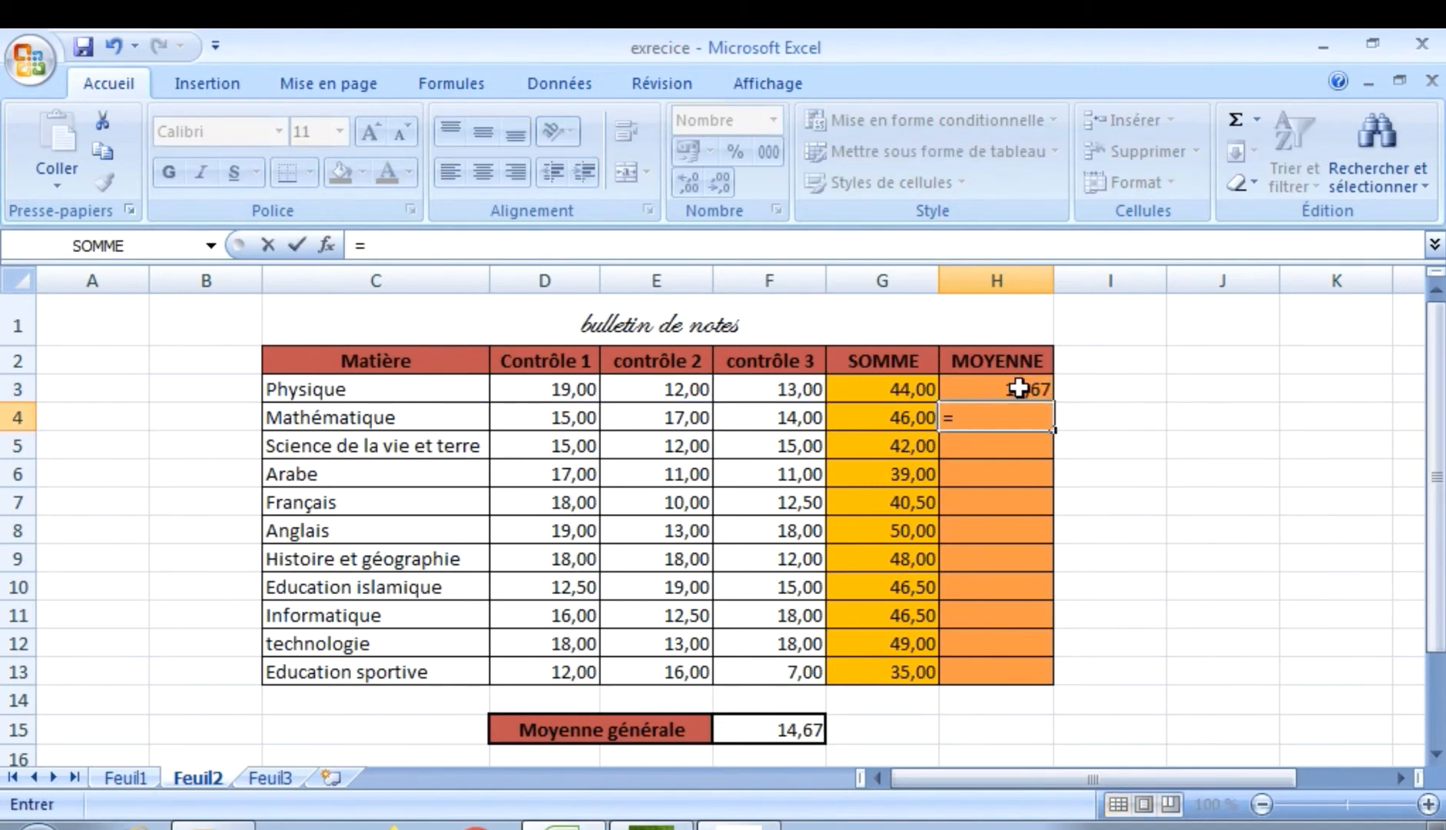
type("mo")
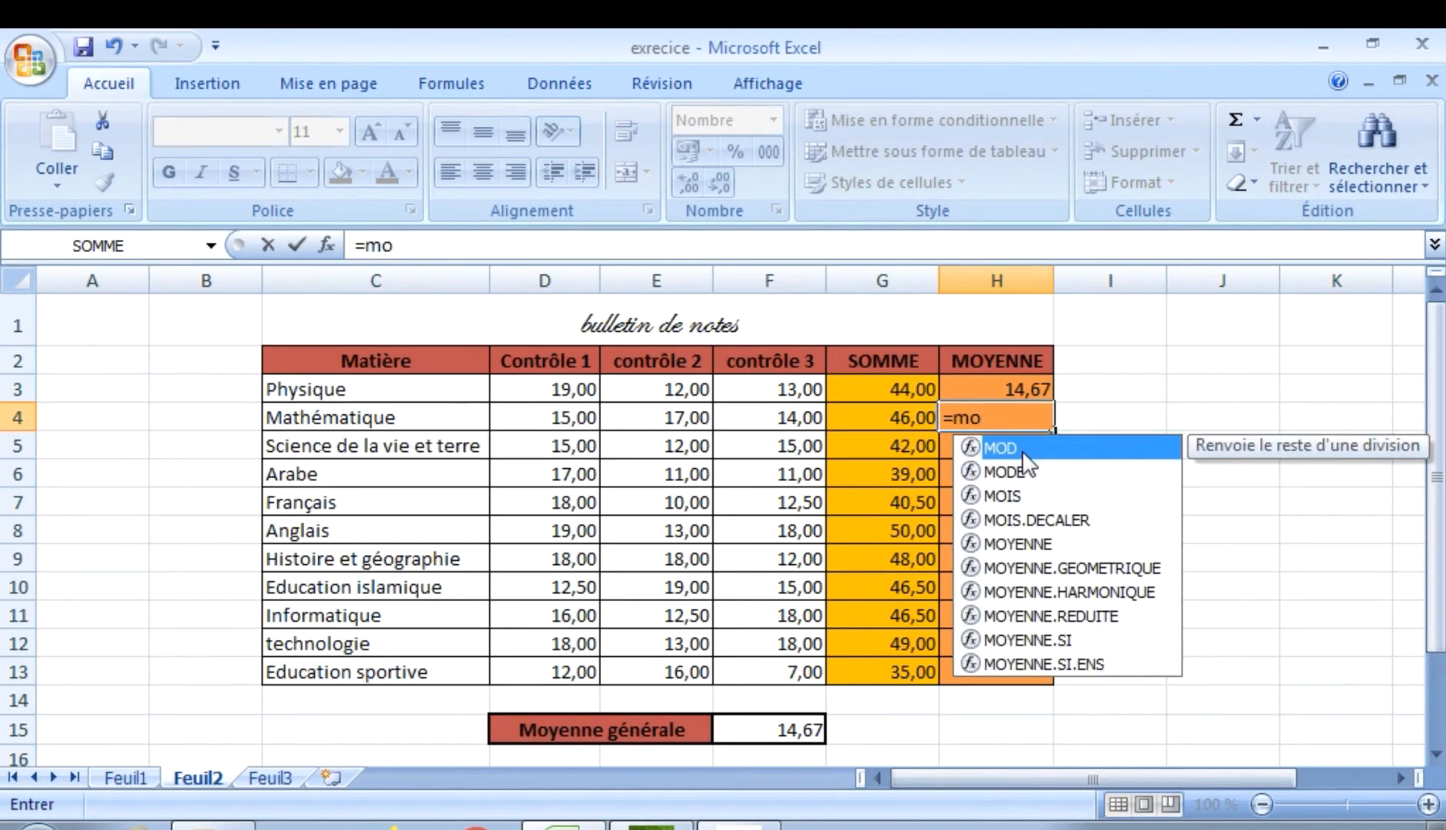
type("y")
double_click(1014, 446)
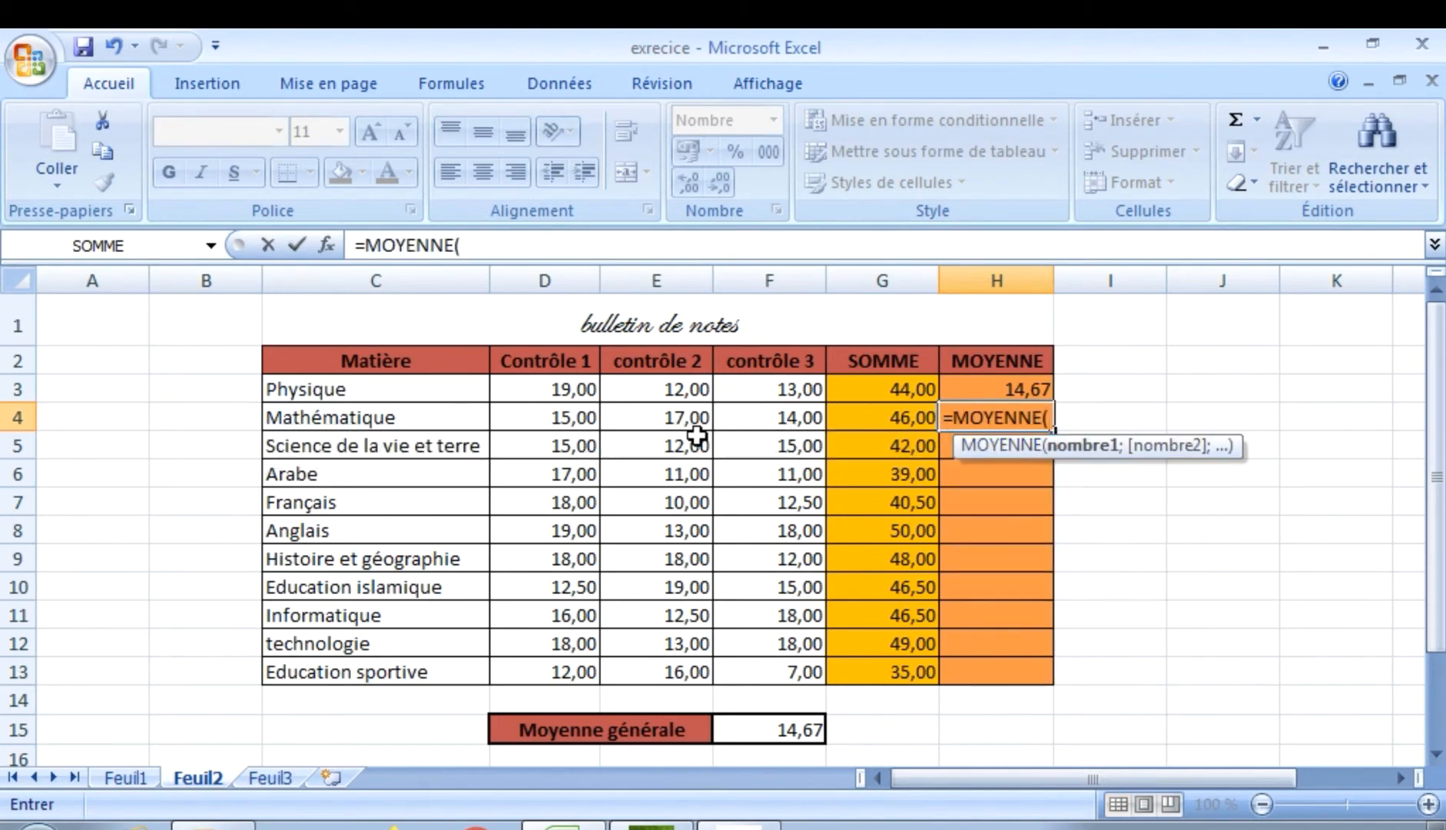
left_click_drag(565, 418, 744, 417)
type("à")
key("BackSpace")
key("Return")
Enter =MOYENNE(D5:F5) in H5 to average the three Science de la vie et terre marks.
type("=moy")
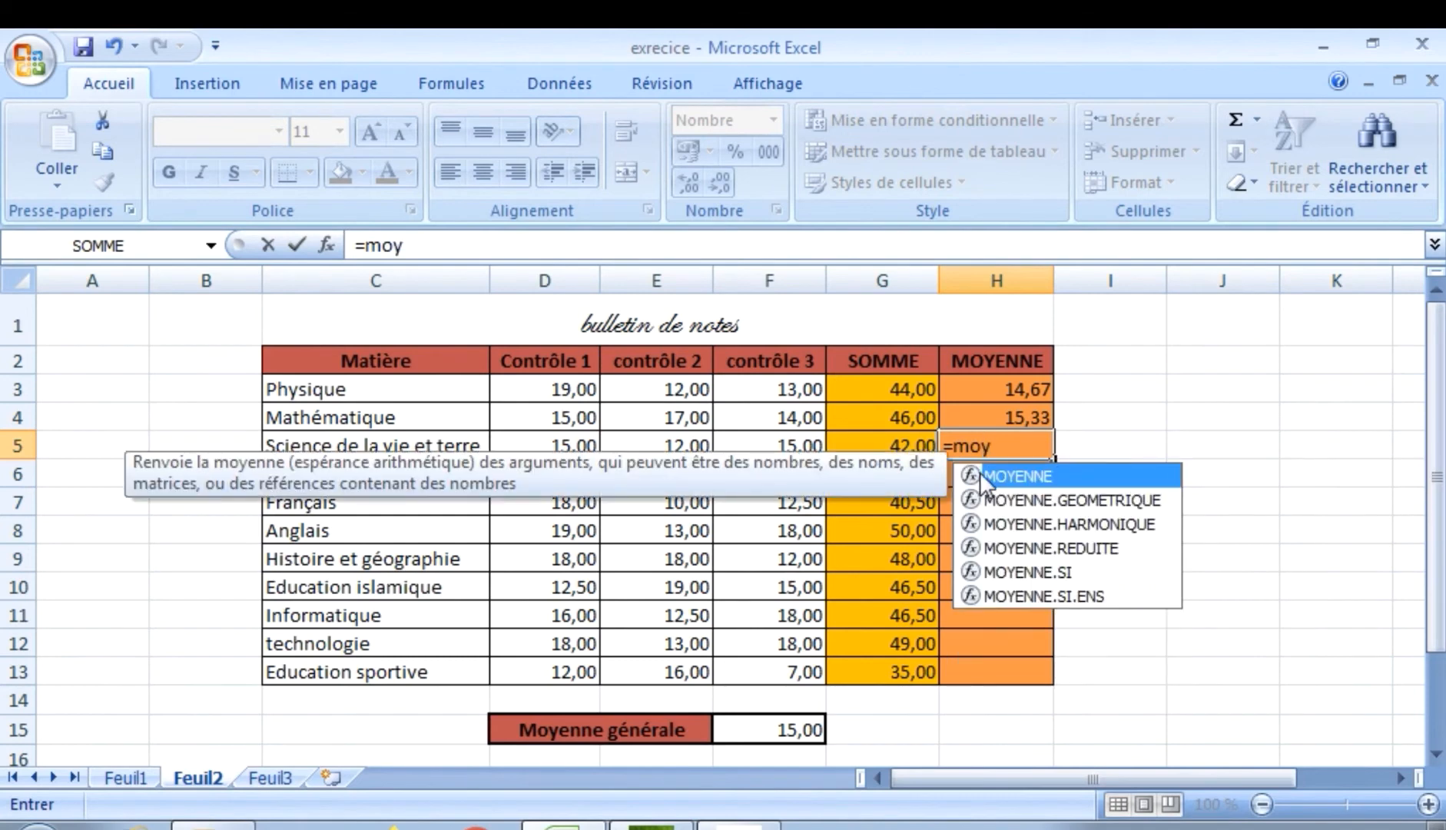
double_click(979, 472)
left_click_drag(586, 446, 809, 453)
type(")")
key("Return")
Enter =MOYENNE(D6:F6) in H6 to average the three Arabe marks.
type("=mo")
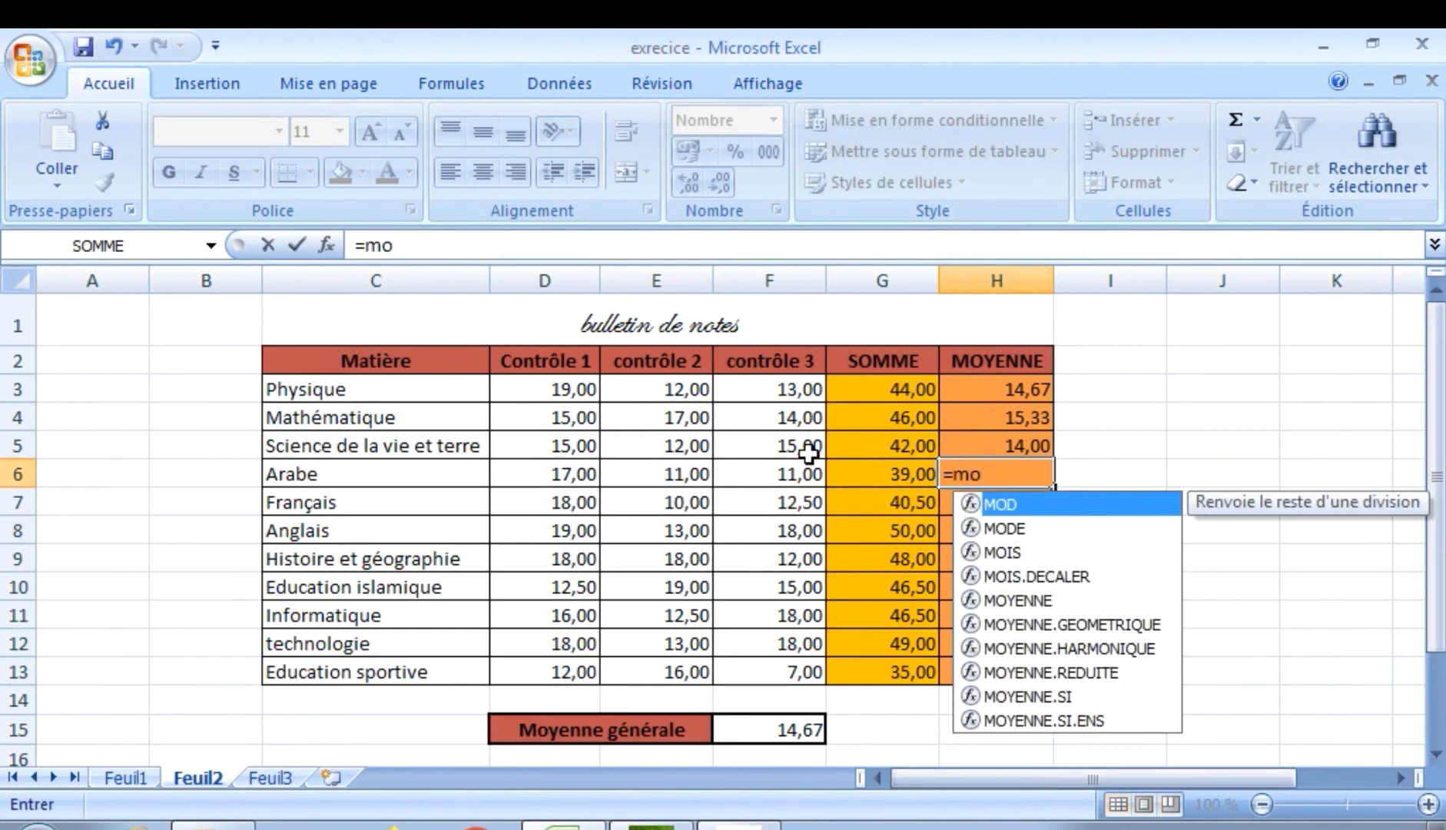
type("y")
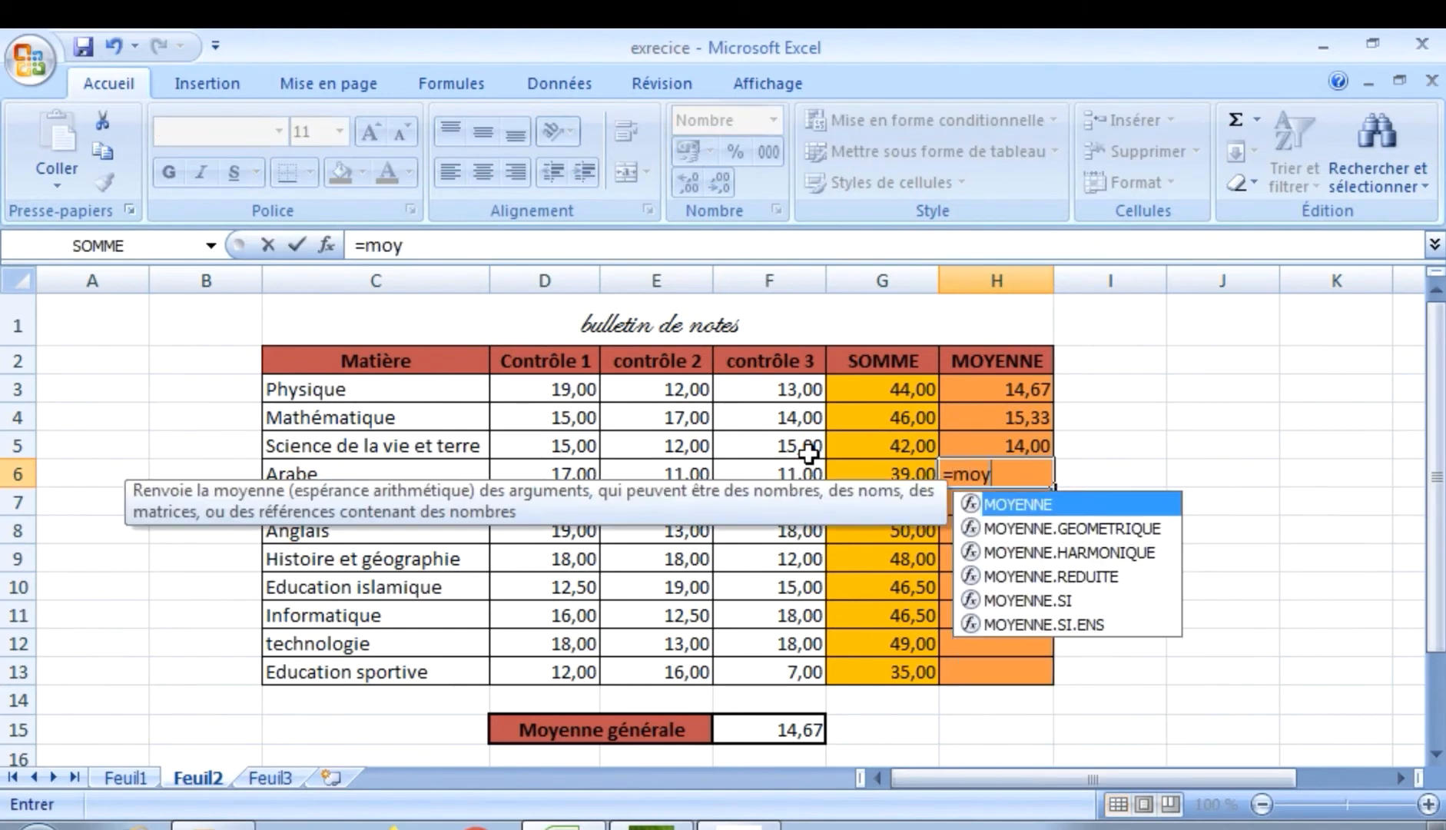
double_click(1055, 503)
left_click_drag(543, 474, 745, 476)
type("à")
key("BackSpace")
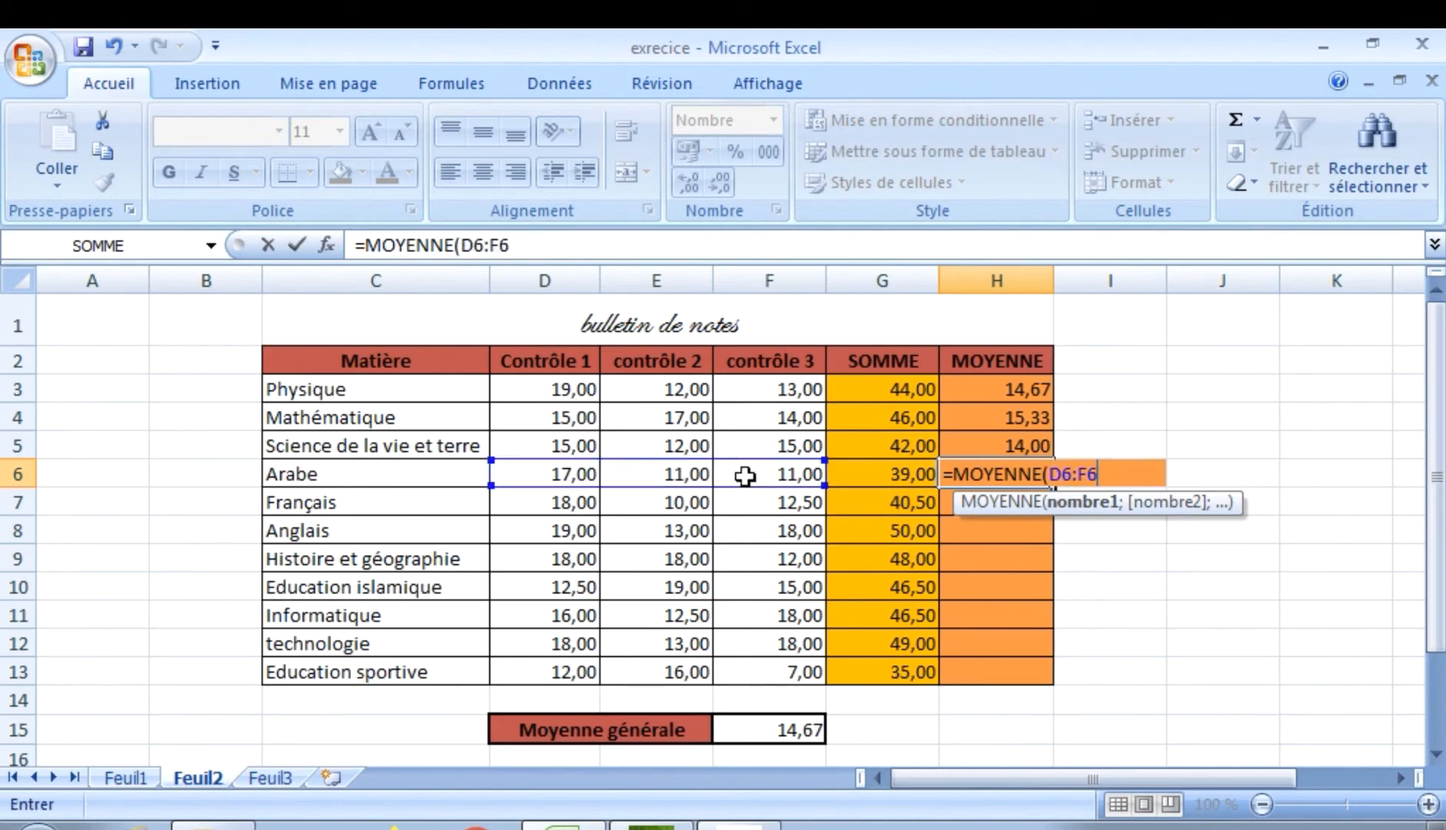
type(")")
key("Return")
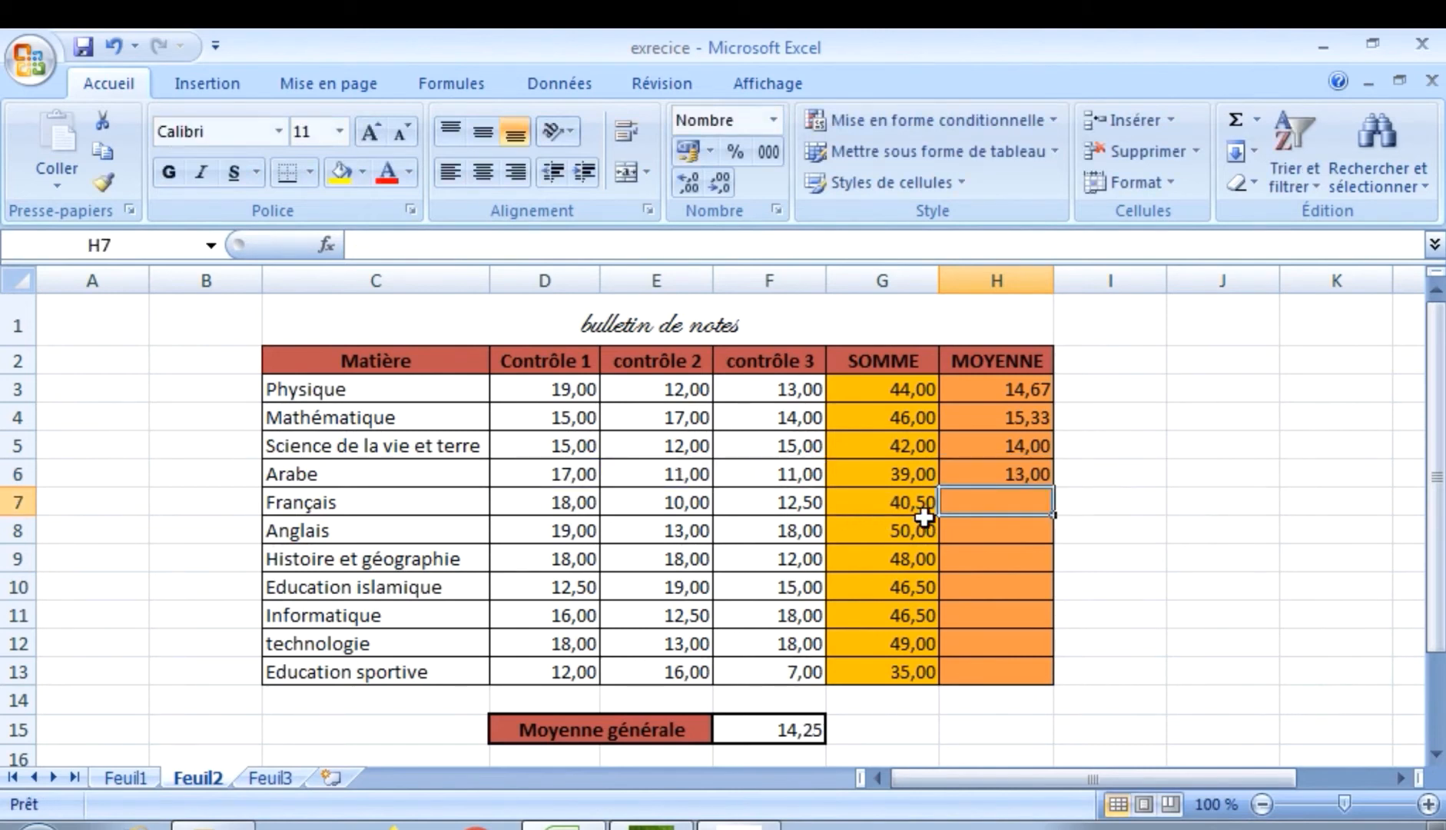
Enter =MOYENNE(D7:F7) in H7 to average the three Français marks.
type("=mo")
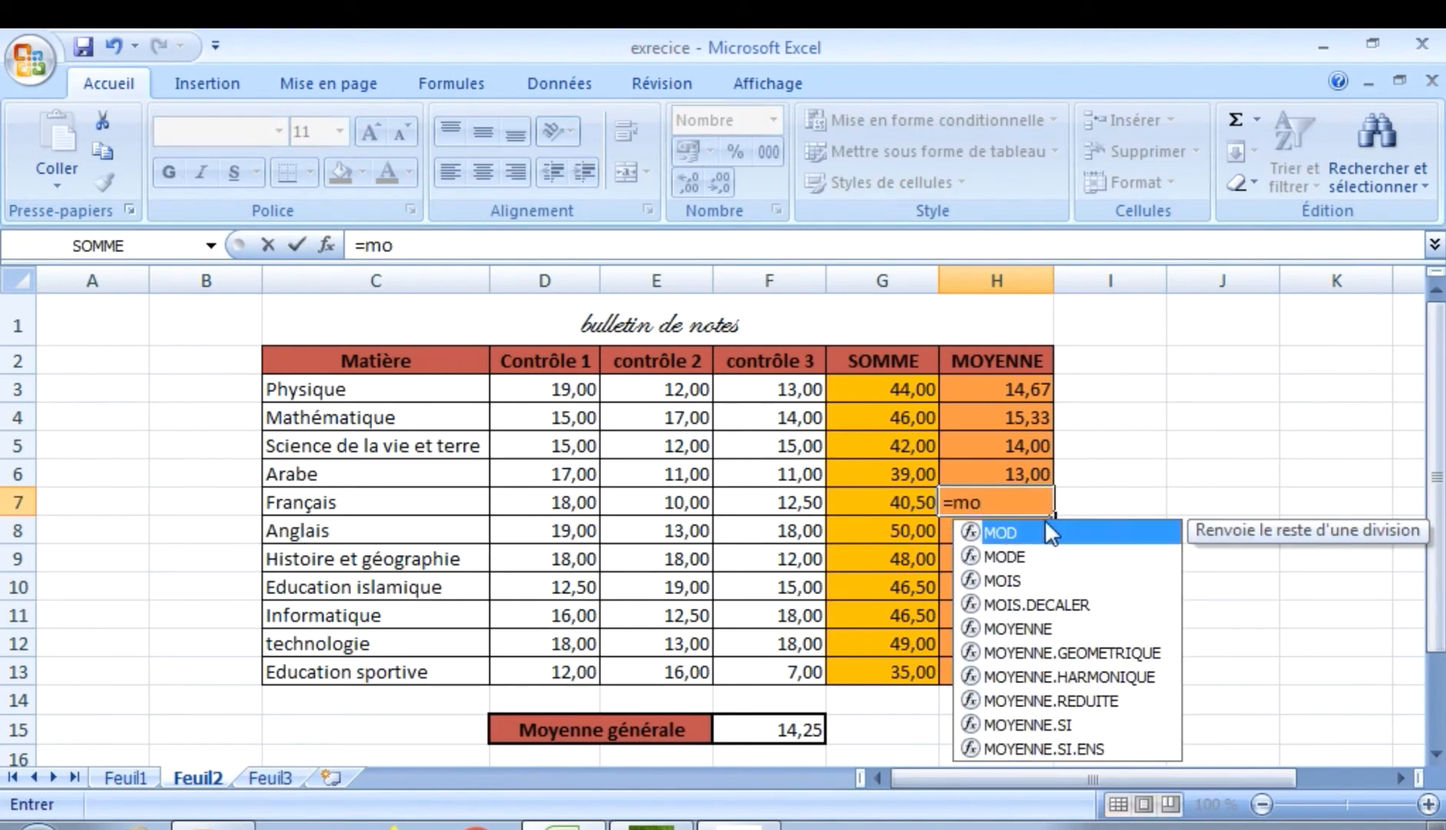
type("y")
double_click(1006, 532)
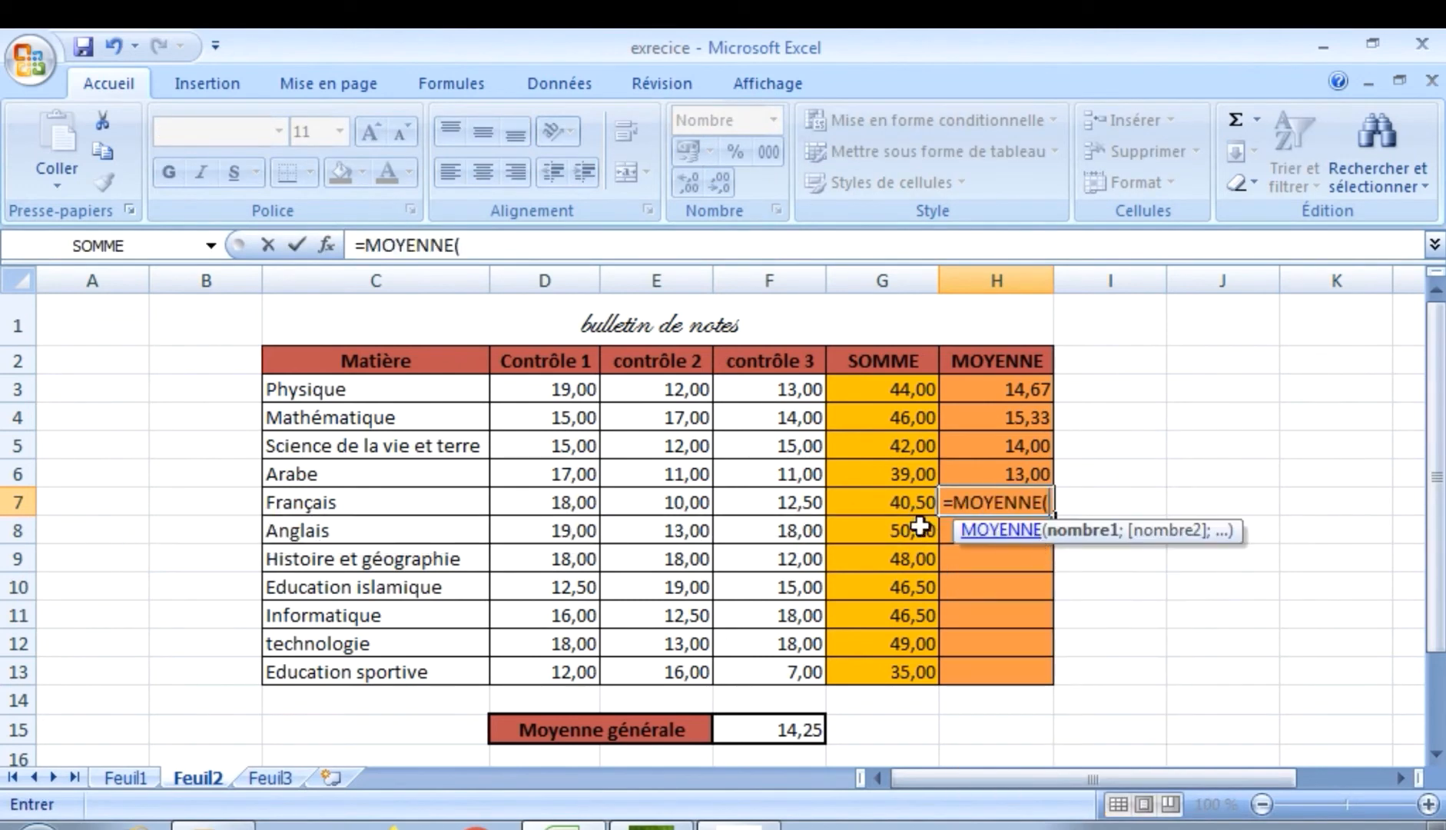
left_click_drag(584, 501, 768, 501)
type(")")
key("Return")
Enter a MOYENNE formula over D8:F8 in H8 to average the three Anglais marks.
type("=")
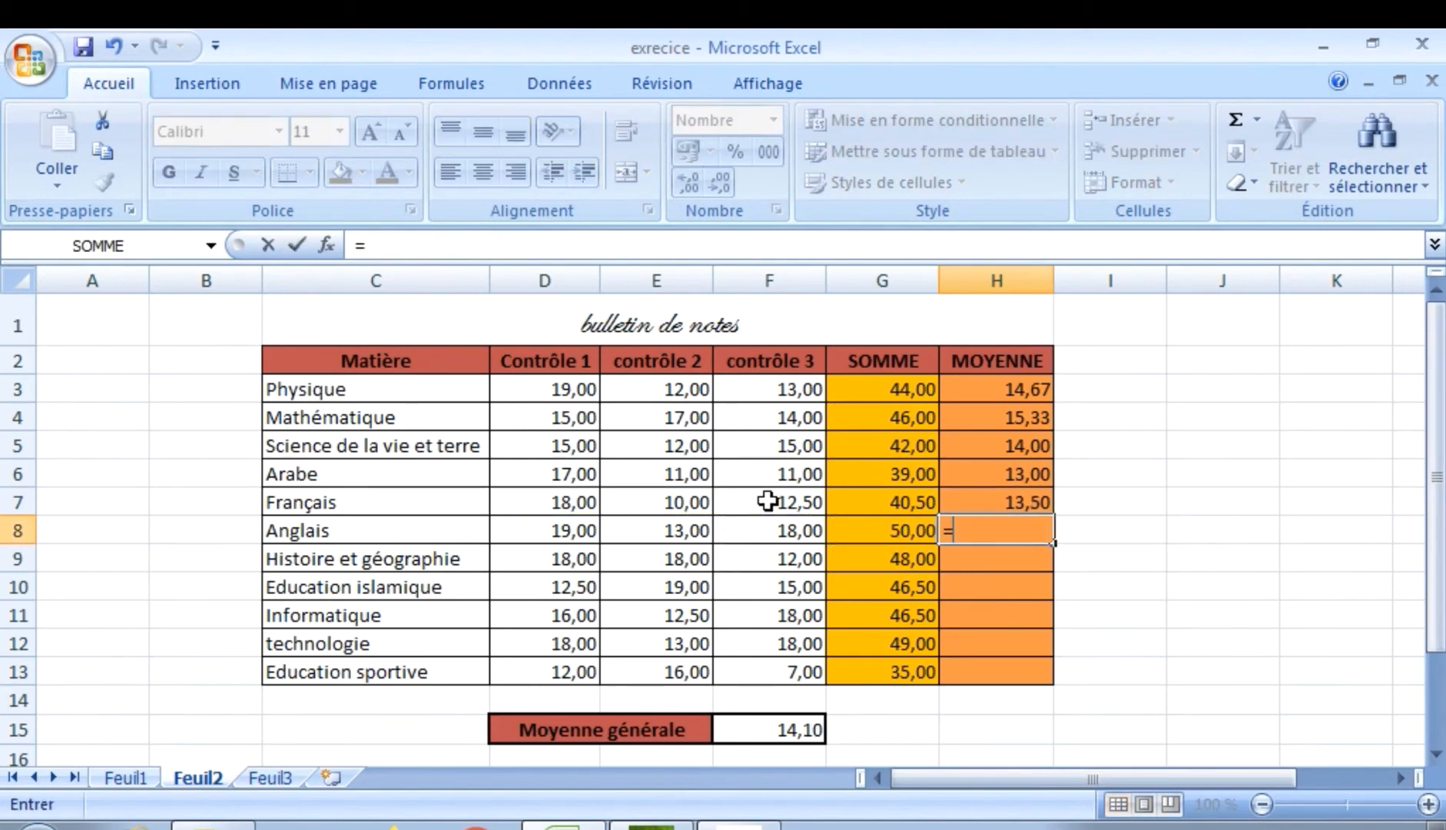
type("moy")
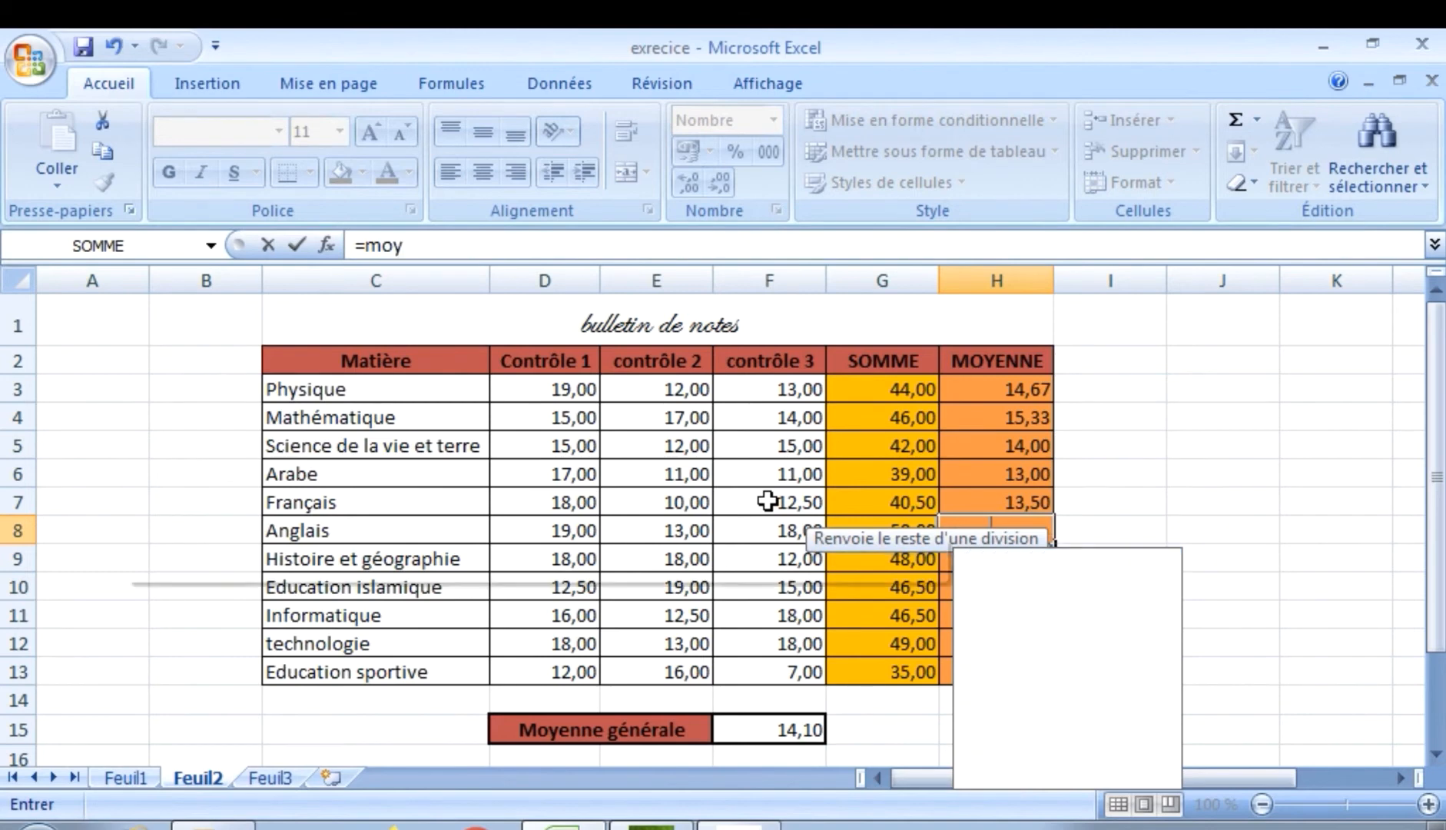
double_click(1013, 556)
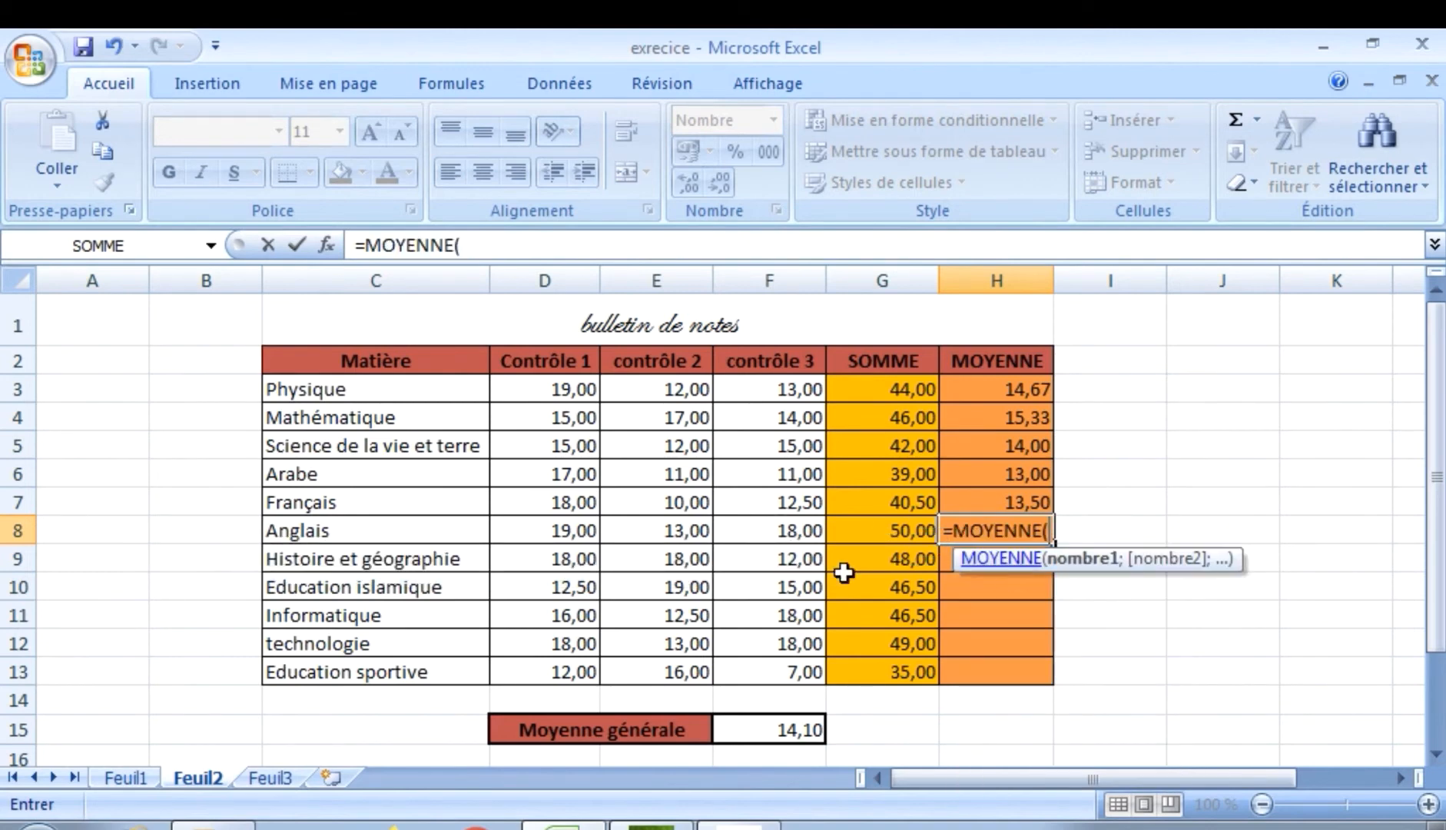
left_click(566, 530)
left_click_drag(566, 530, 785, 534)
key("Return")
Insert the predefined Moyenne function in H9 with the range D9:F9 to average the three Histoire et géographie marks.
type("=")
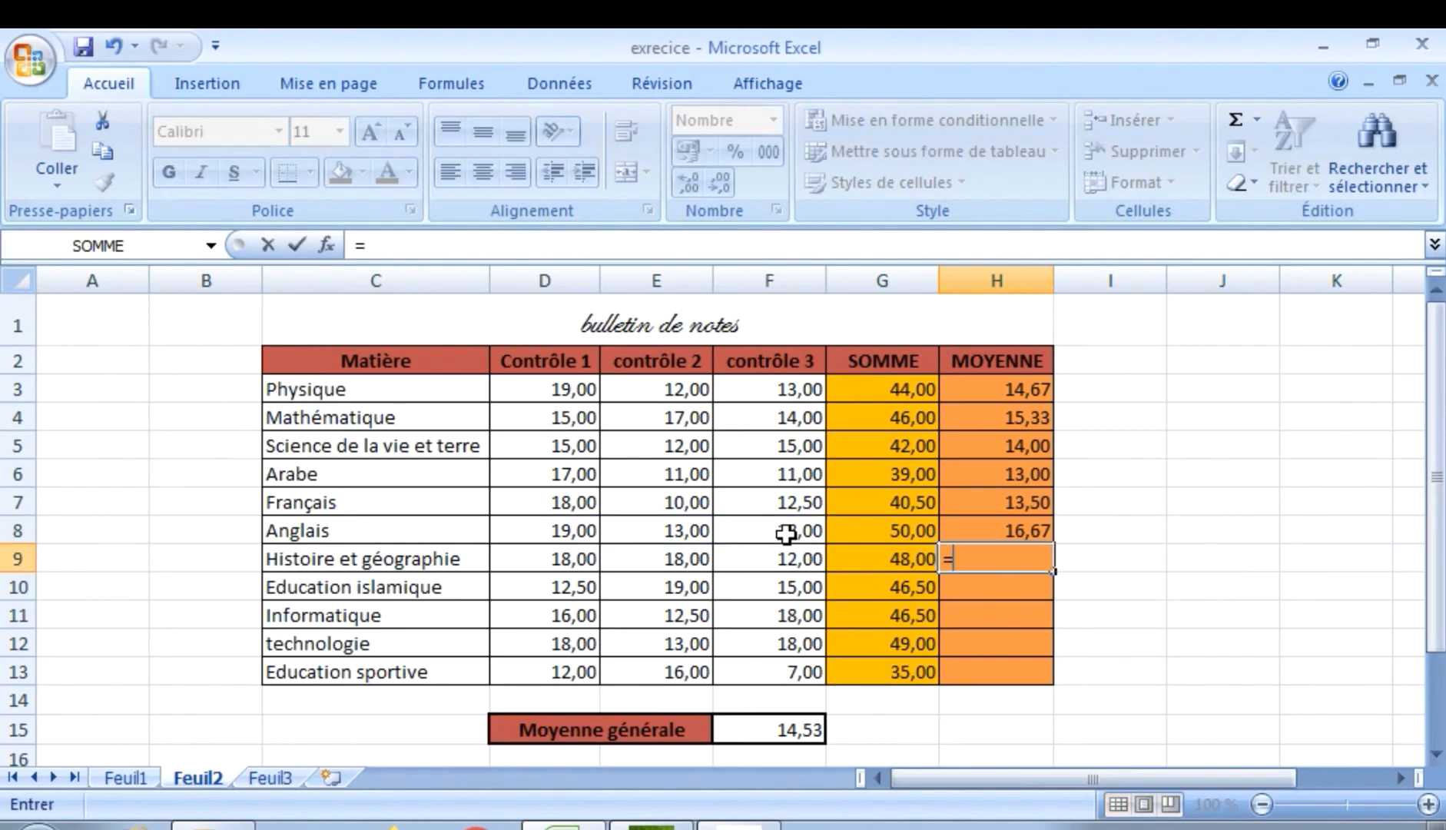
left_click(1257, 119)
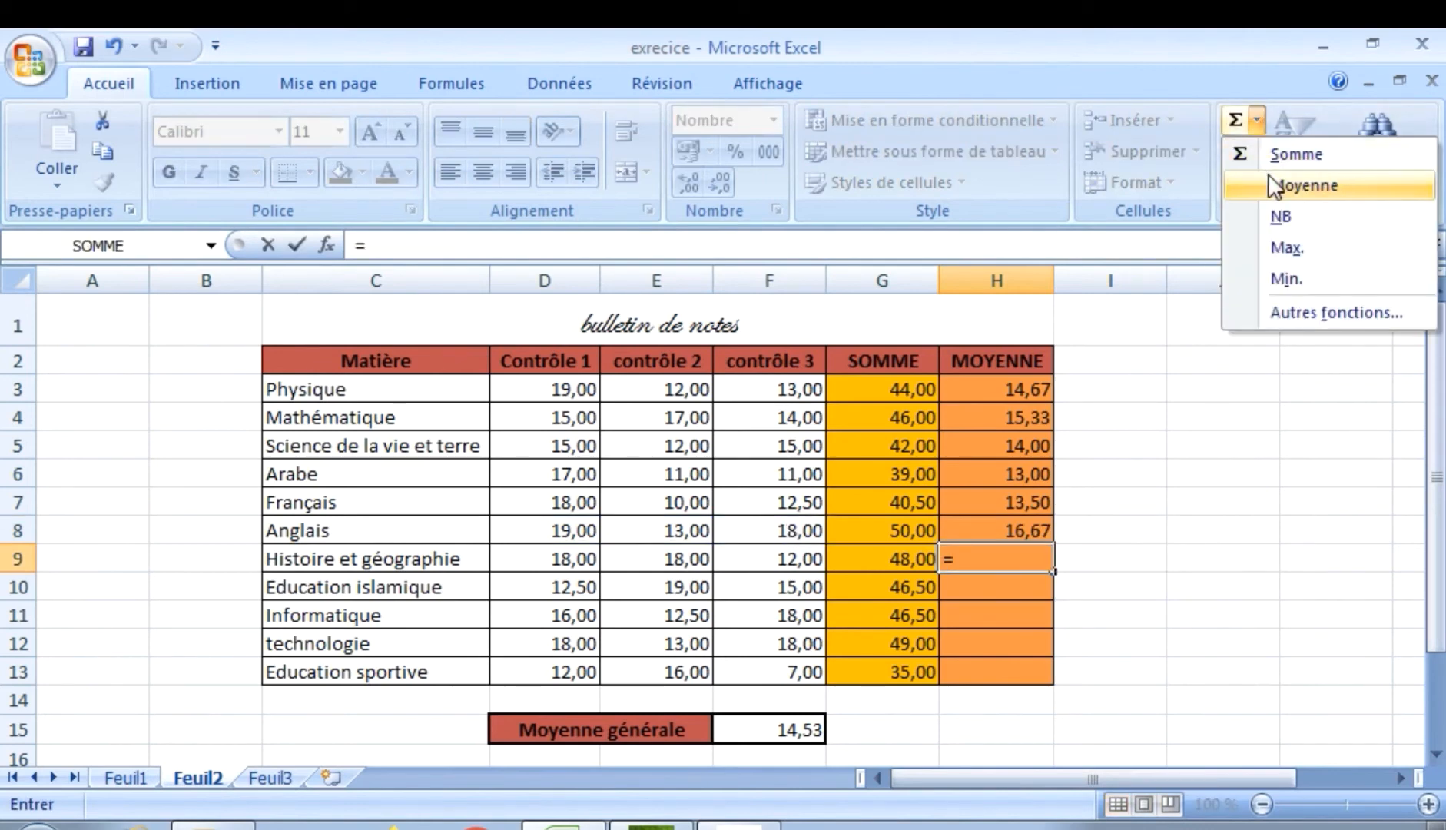
left_click(1257, 119)
left_click(1256, 119)
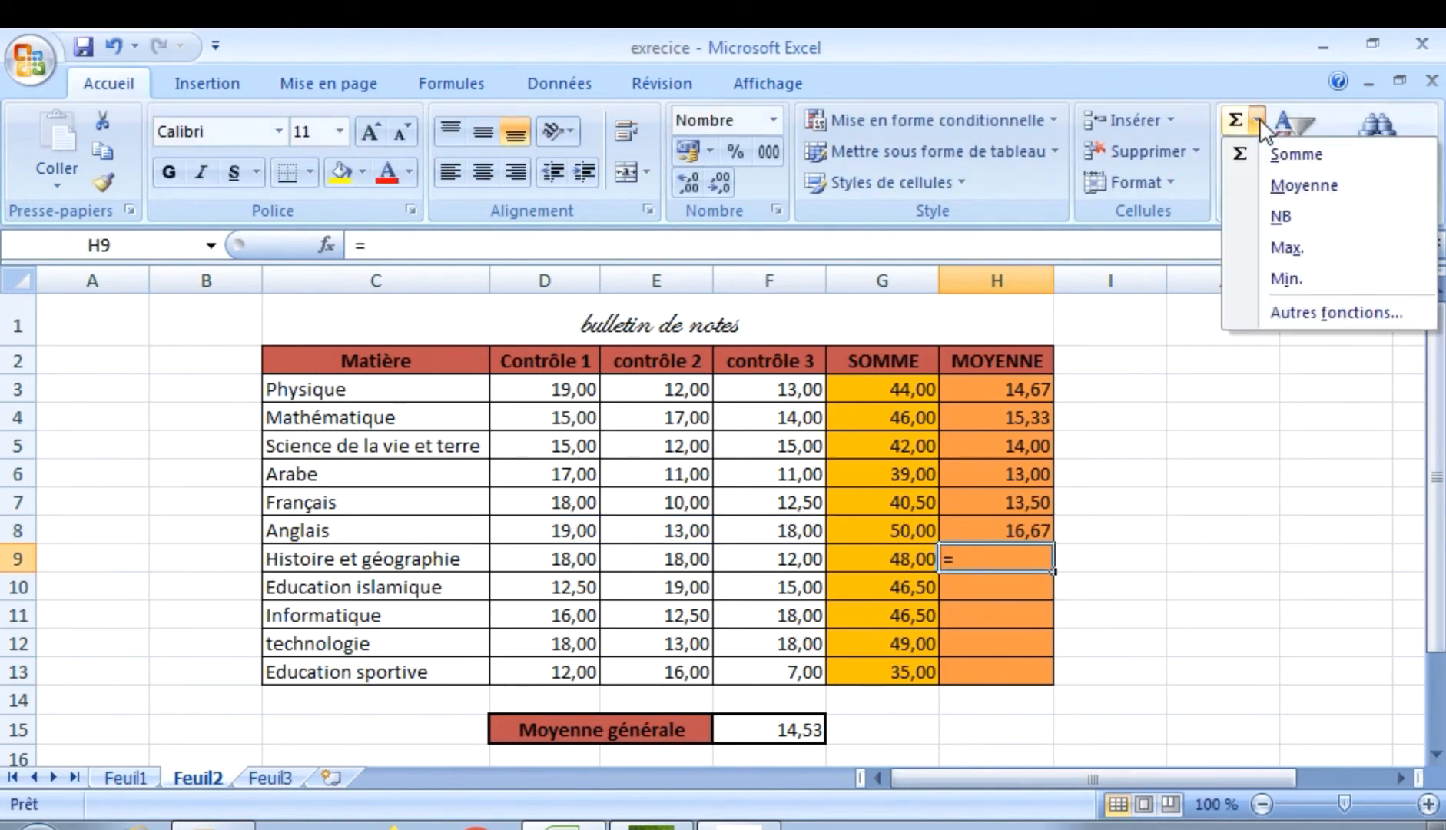
left_click(1284, 185)
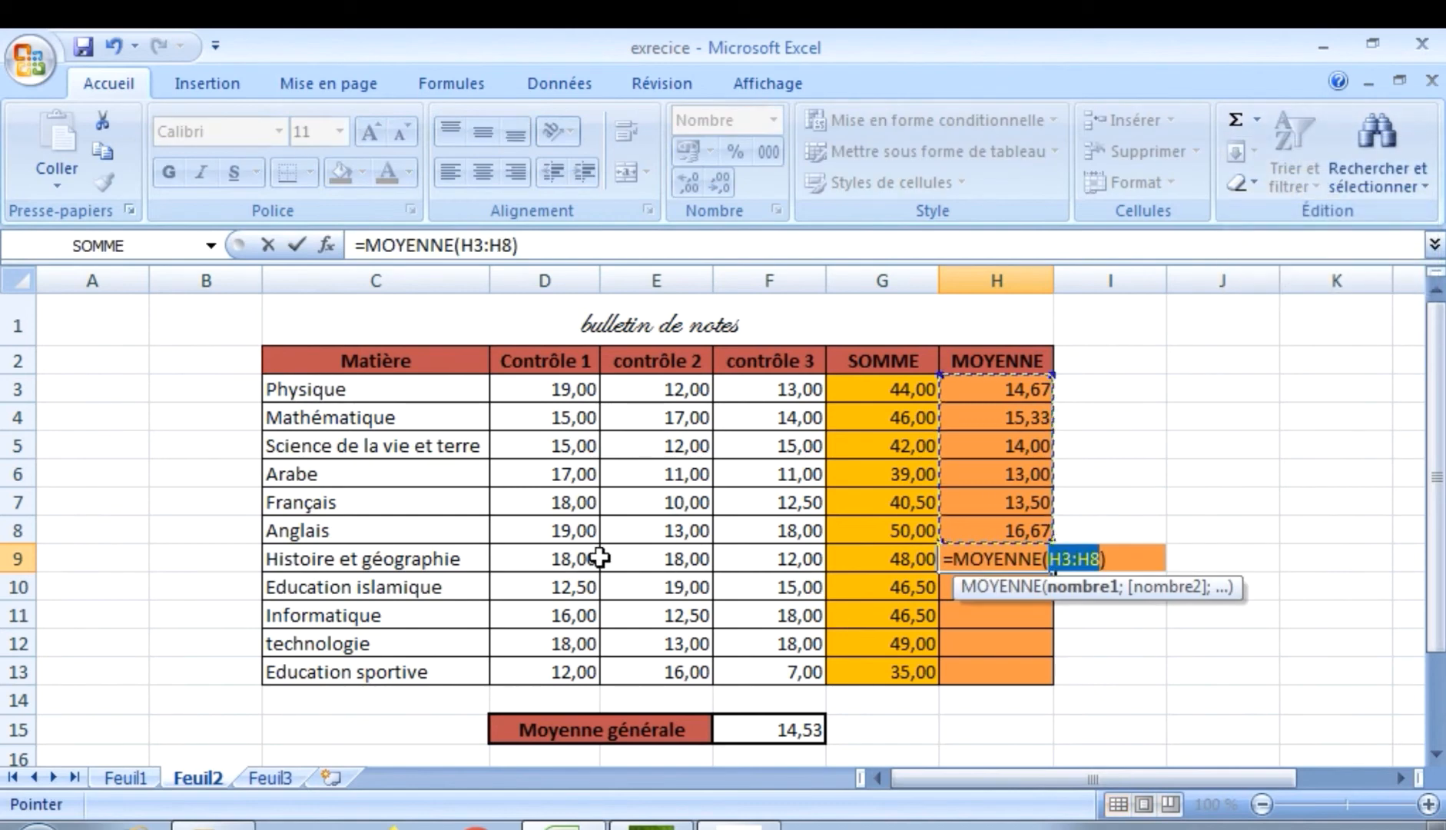
left_click_drag(577, 559, 743, 553)
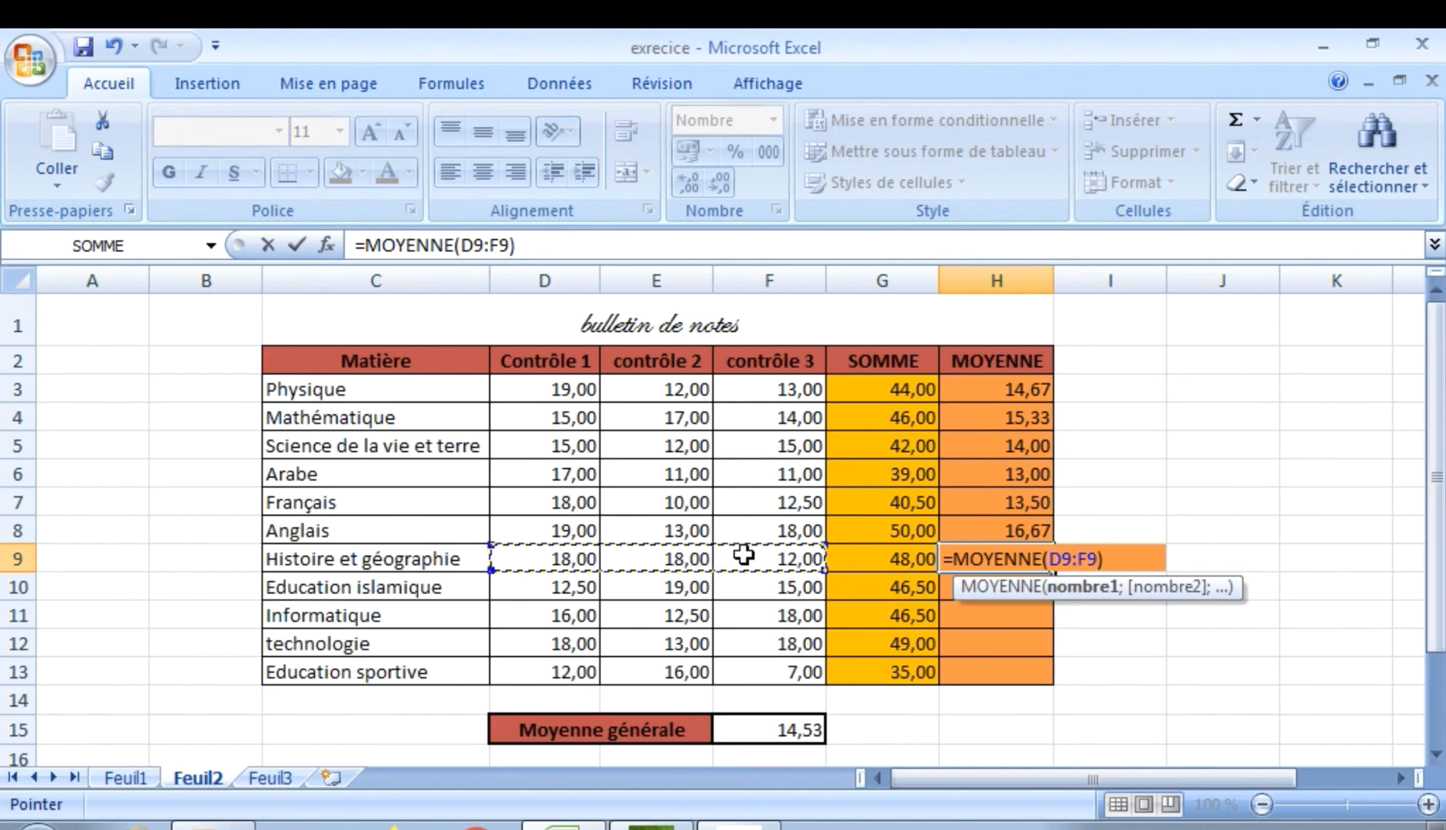
key("Return")
Enter =MOYENNE(D10:F10) in H10 to average the three Education islamique marks.
type("=ù")
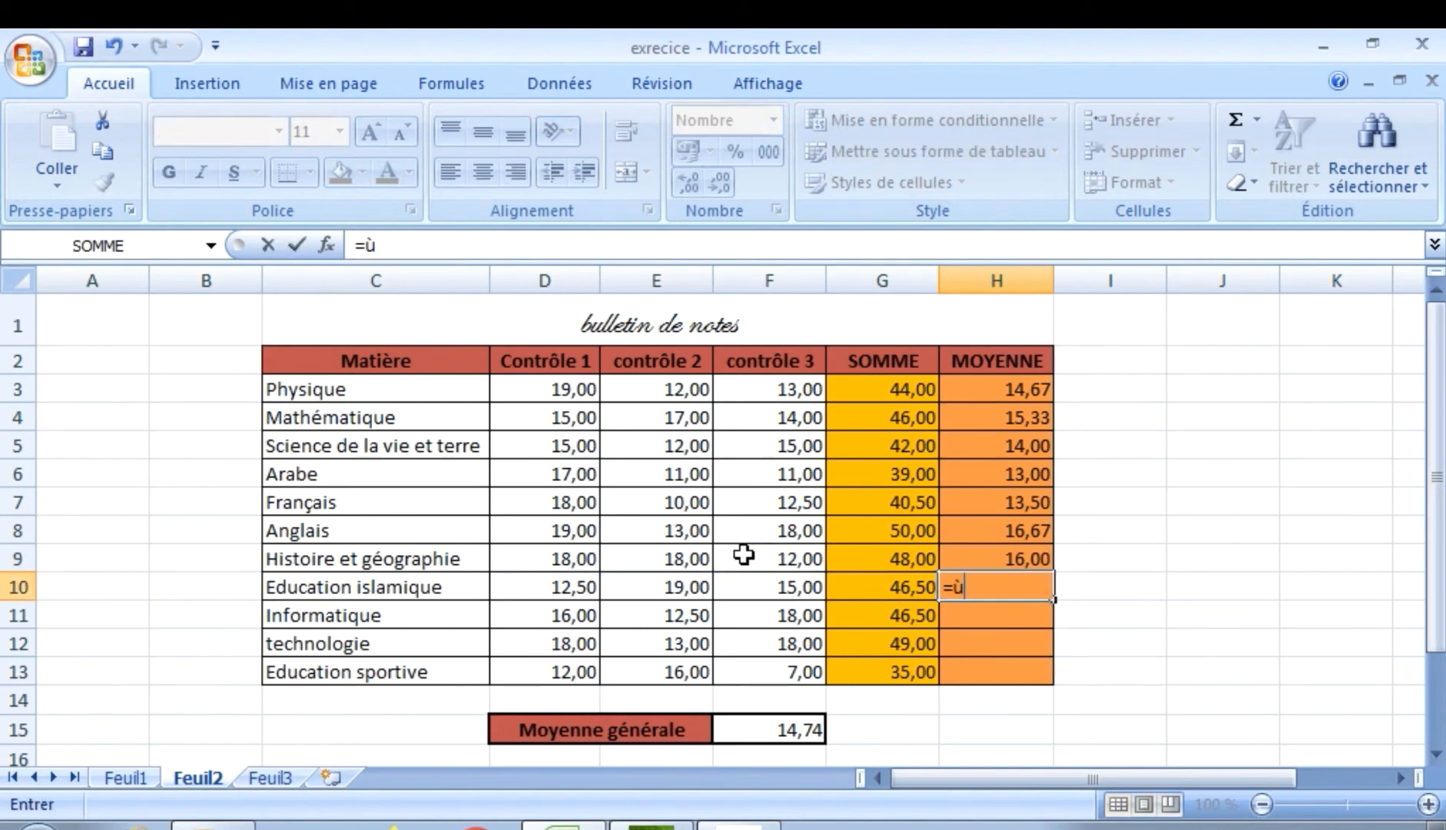
type("m")
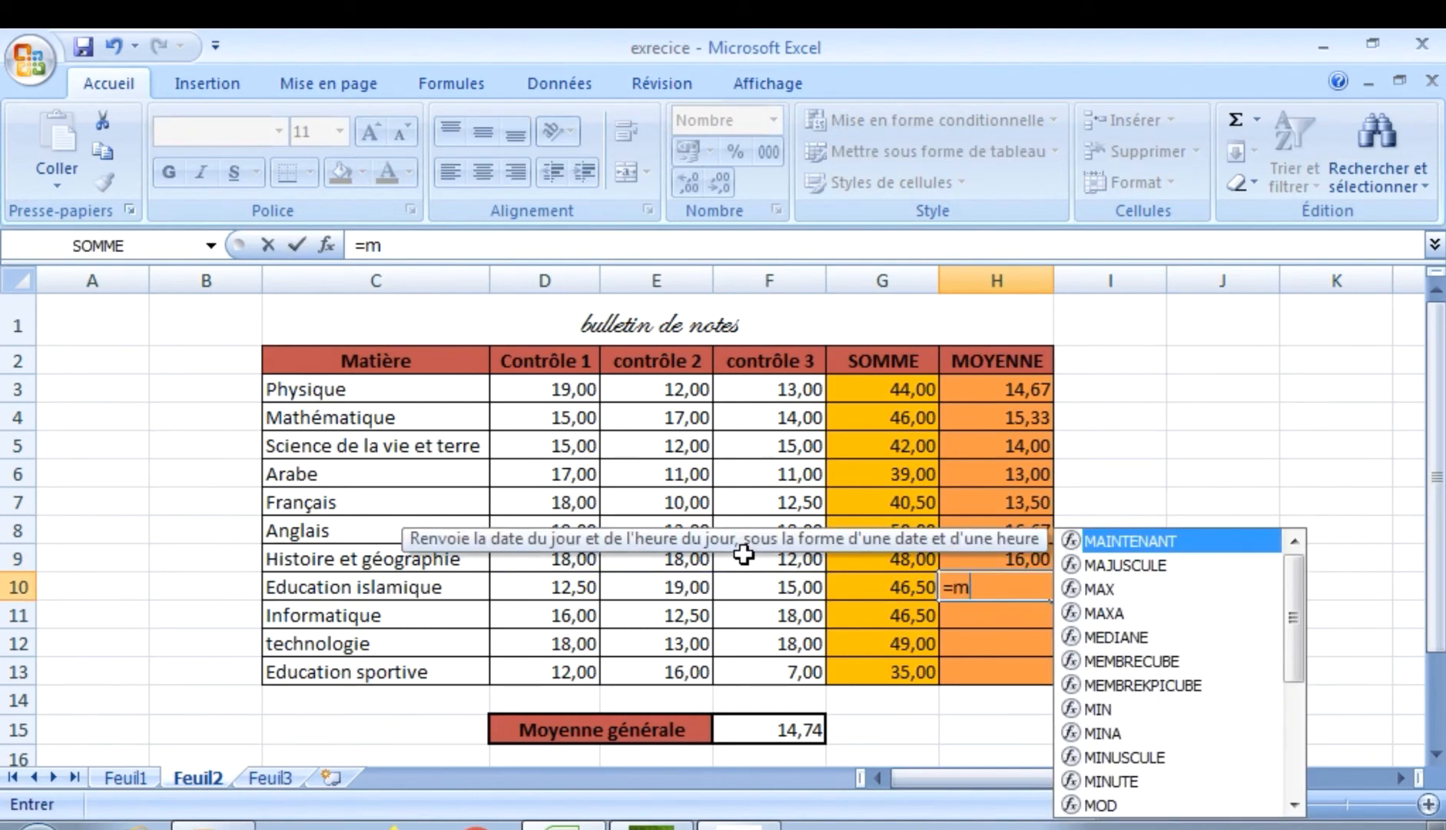
type("oy")
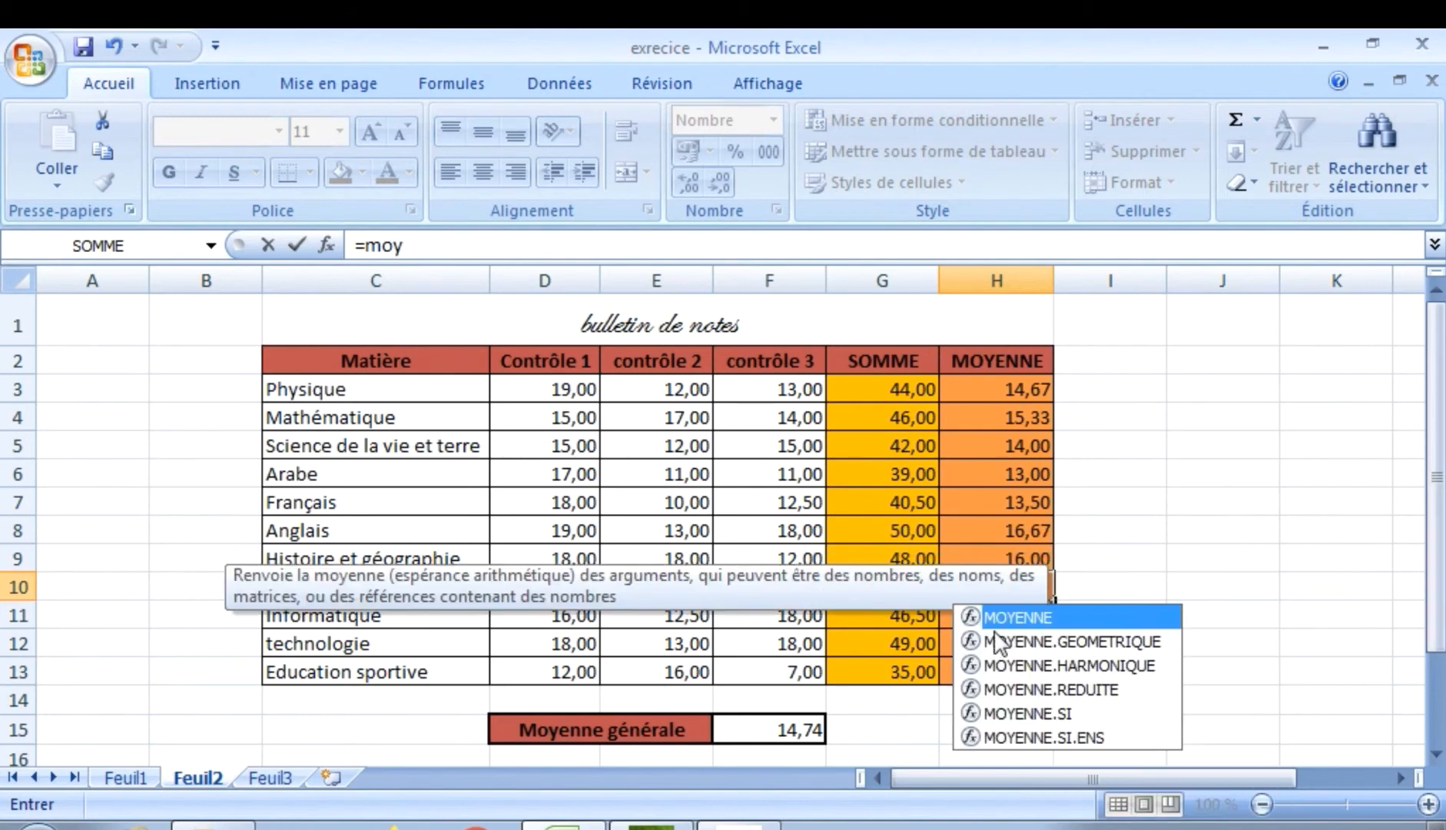
double_click(1003, 616)
left_click_drag(583, 590, 737, 584)
type(")")
key("Return")
Enter =MOYENNE(D11:F11) in H11 to average the three Informatique marks.
type("=")
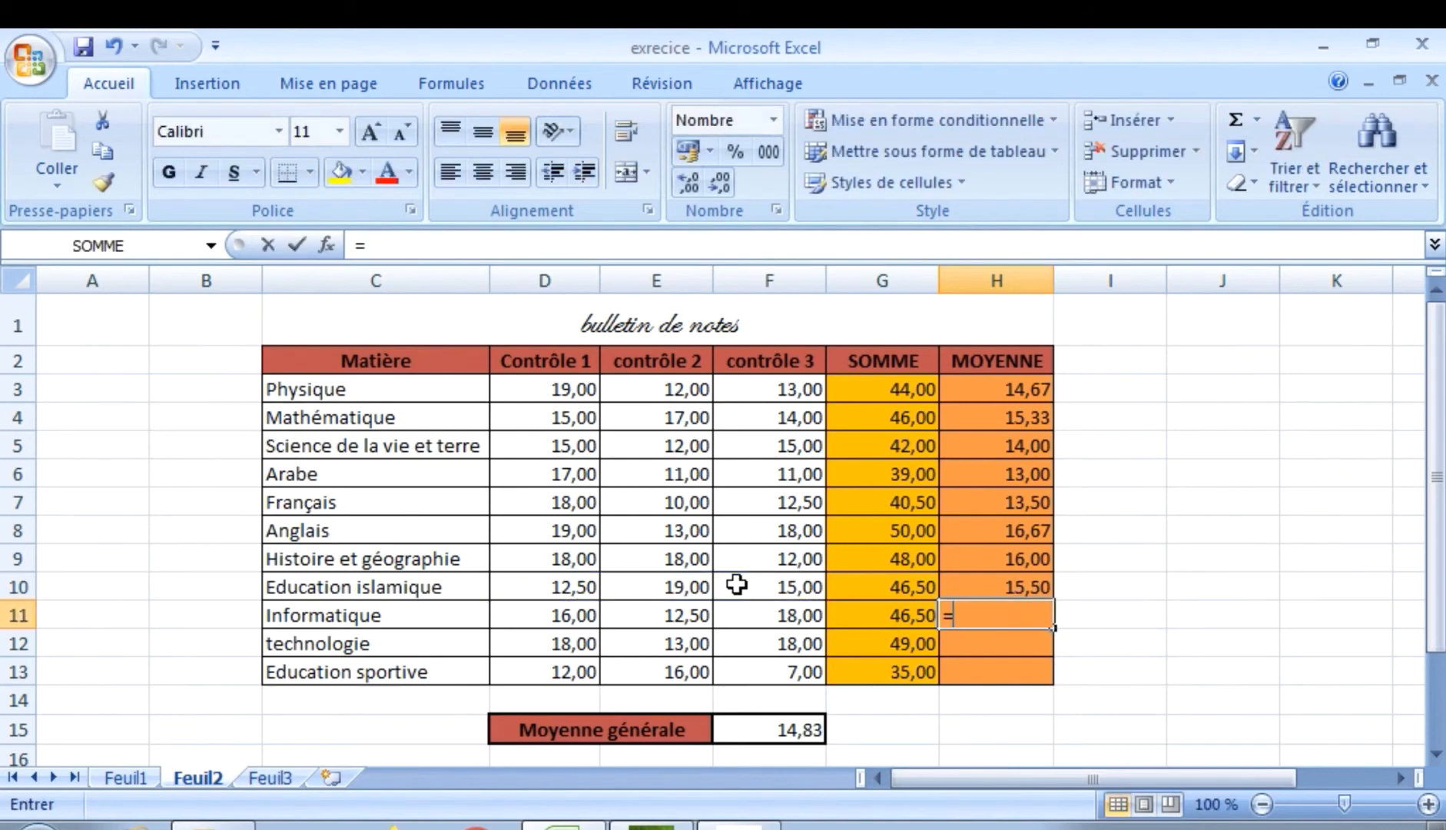
type("m")
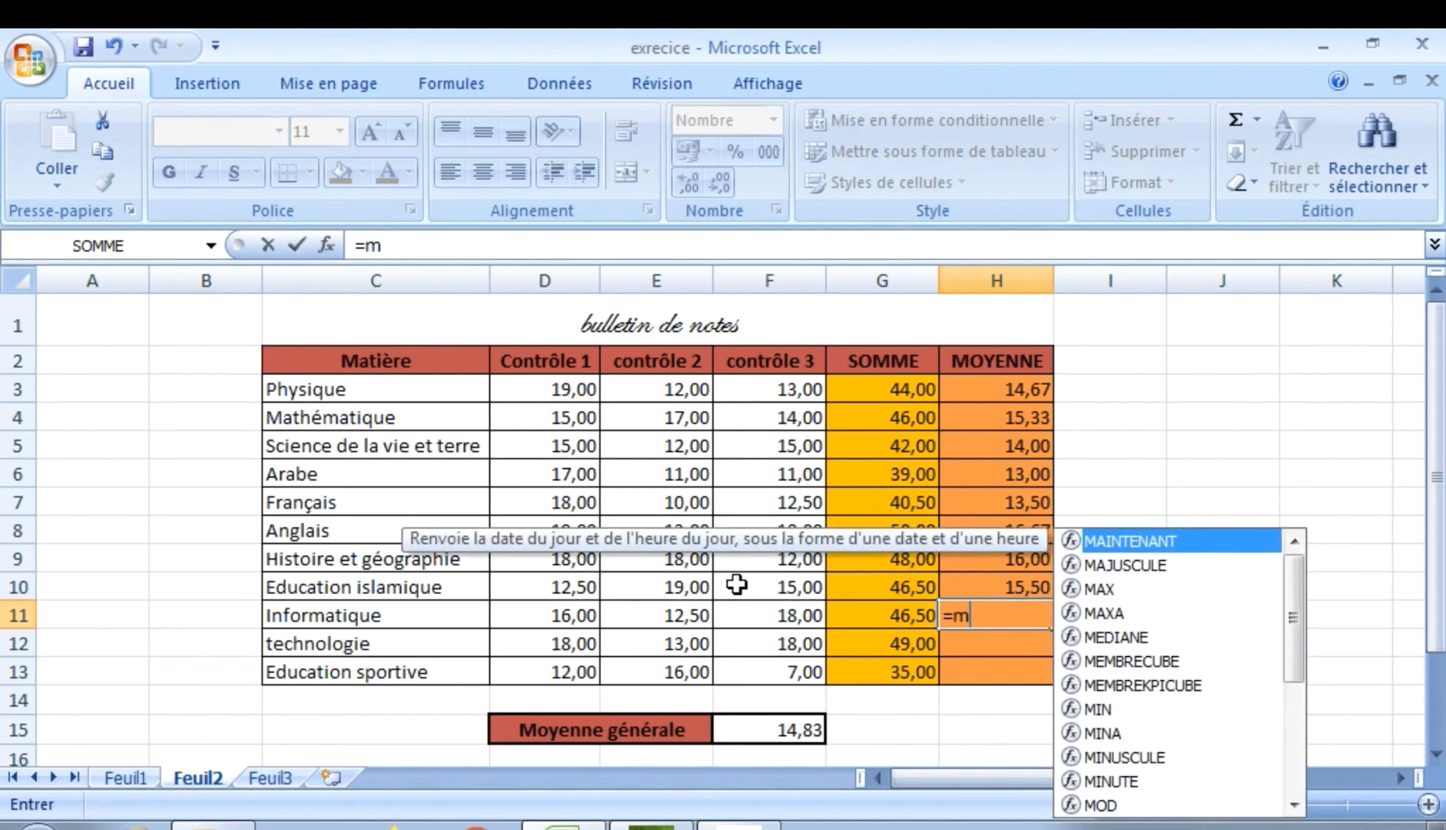
type("oy")
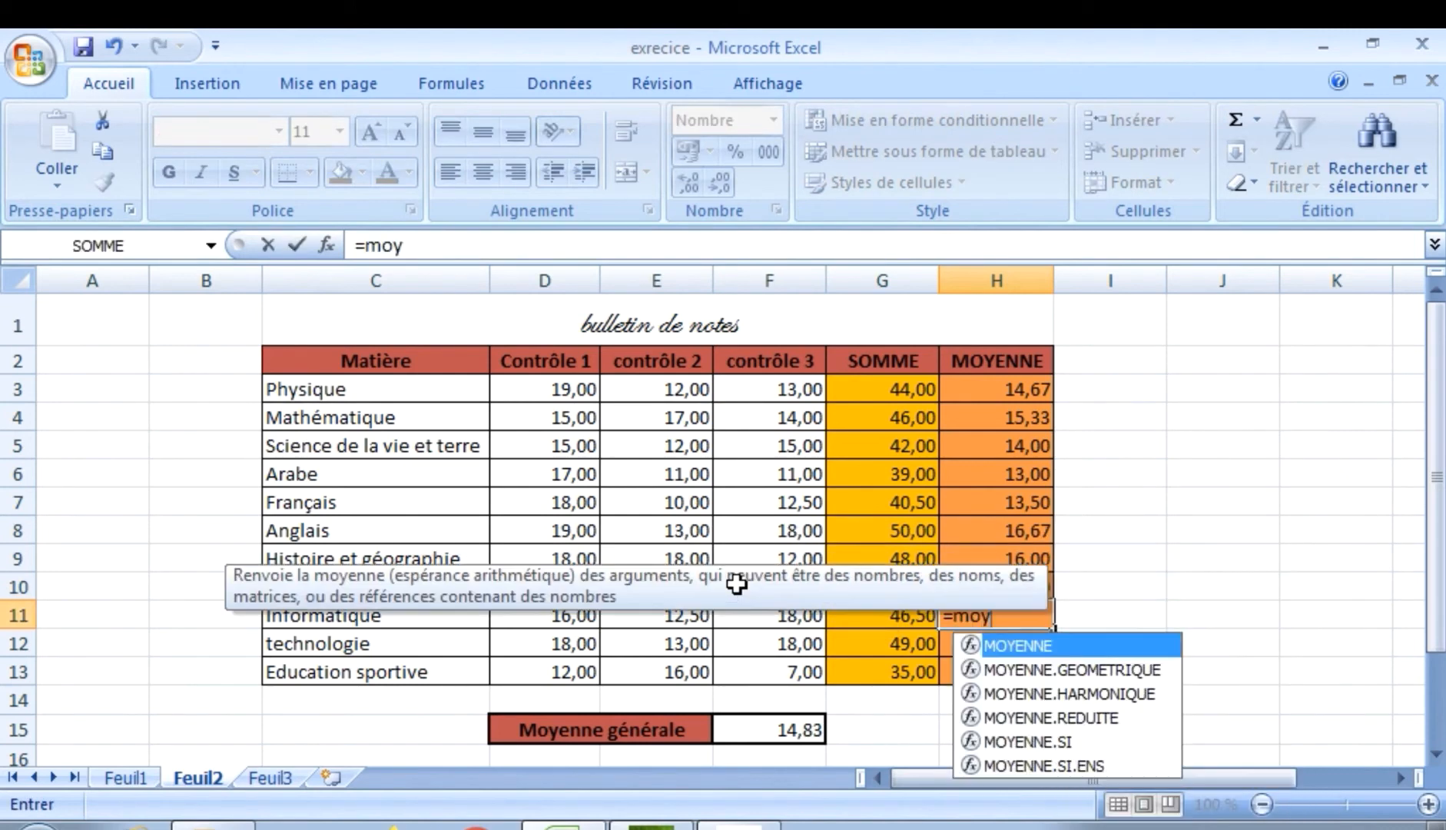
double_click(984, 653)
left_click(563, 614)
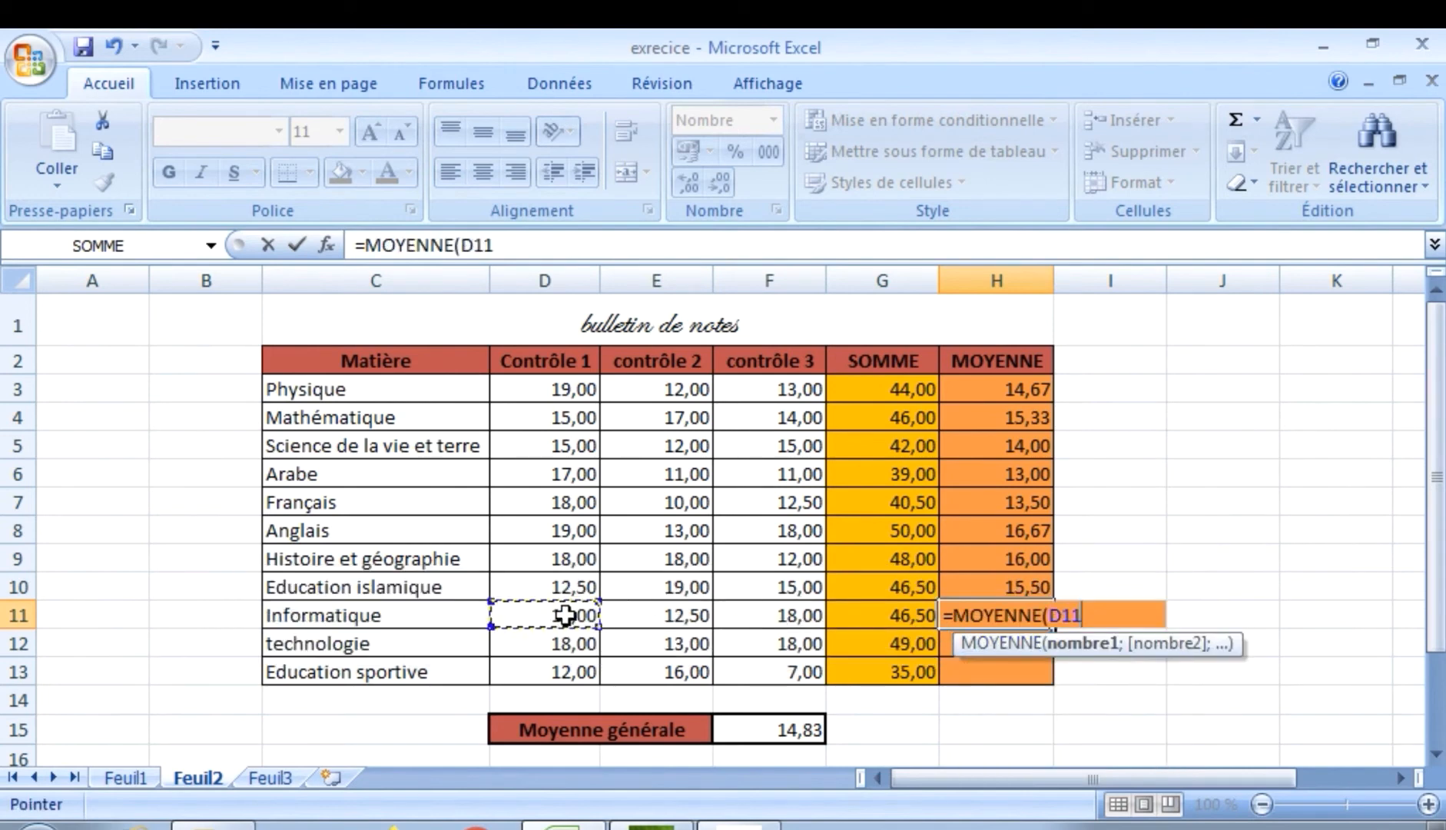
type(":")
key("BackSpace")
key("BackSpace")
key("BackSpace")
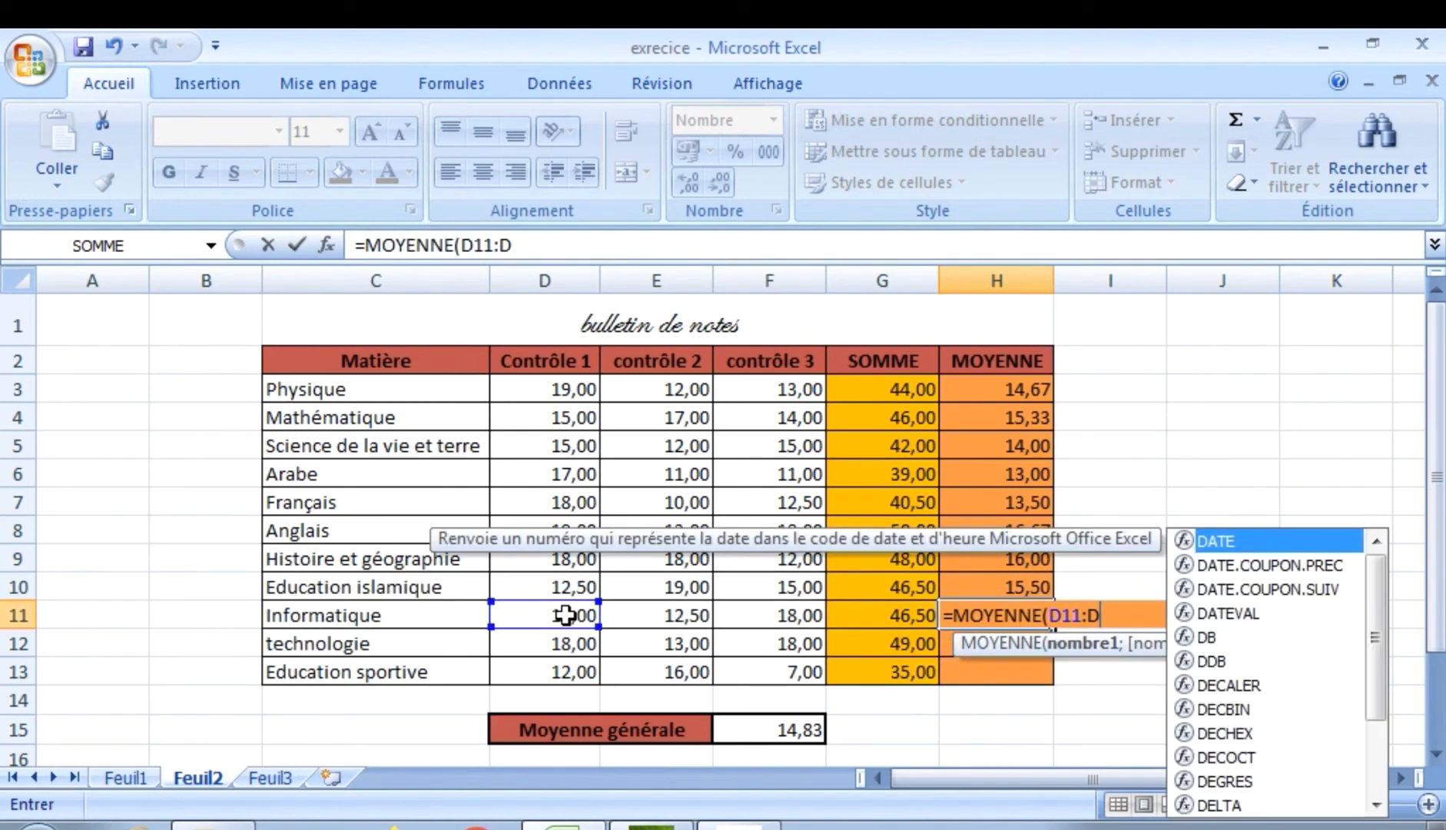
left_click(740, 614)
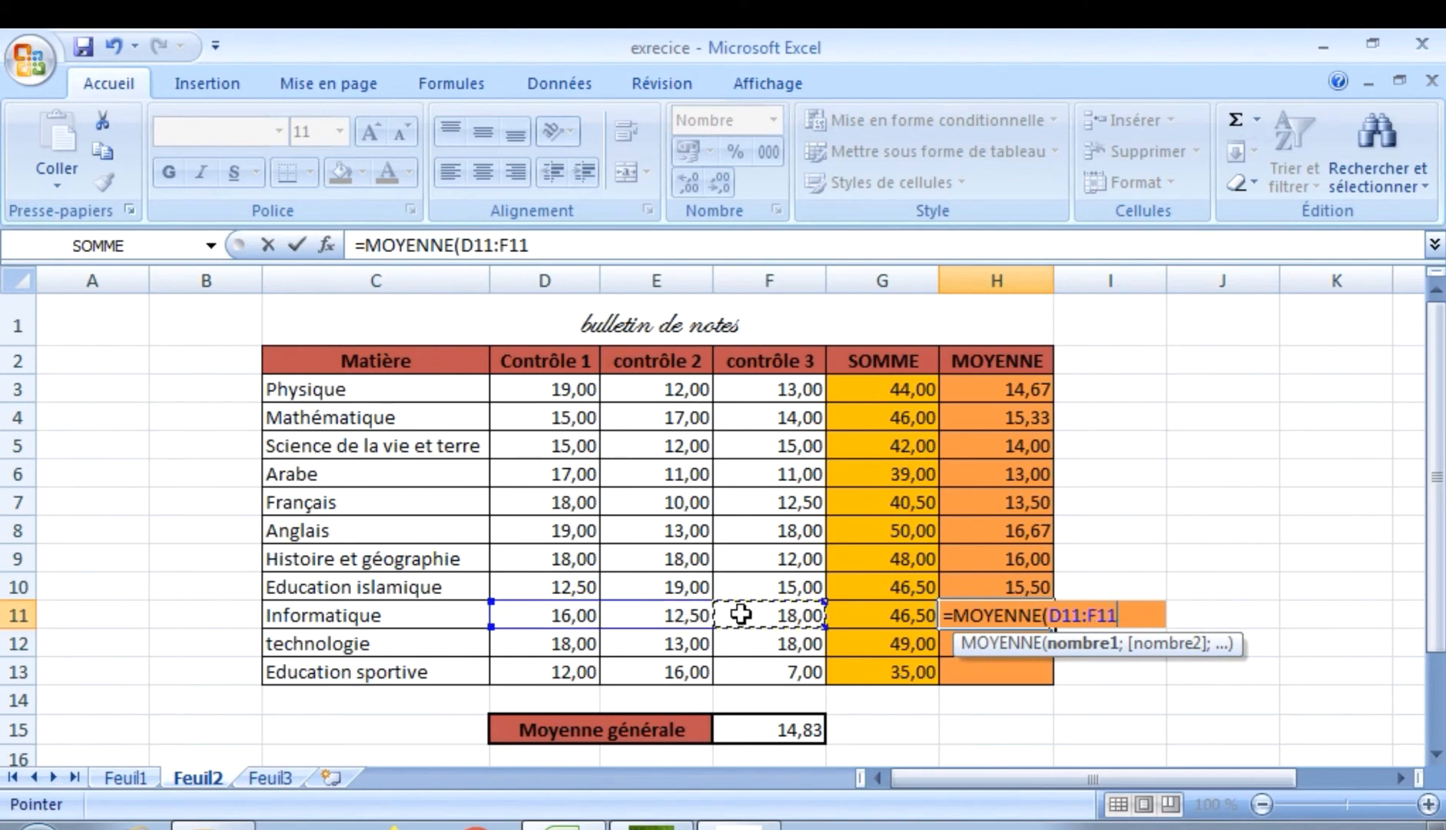
type("à")
key("BackSpace")
type(")")
key("Return")
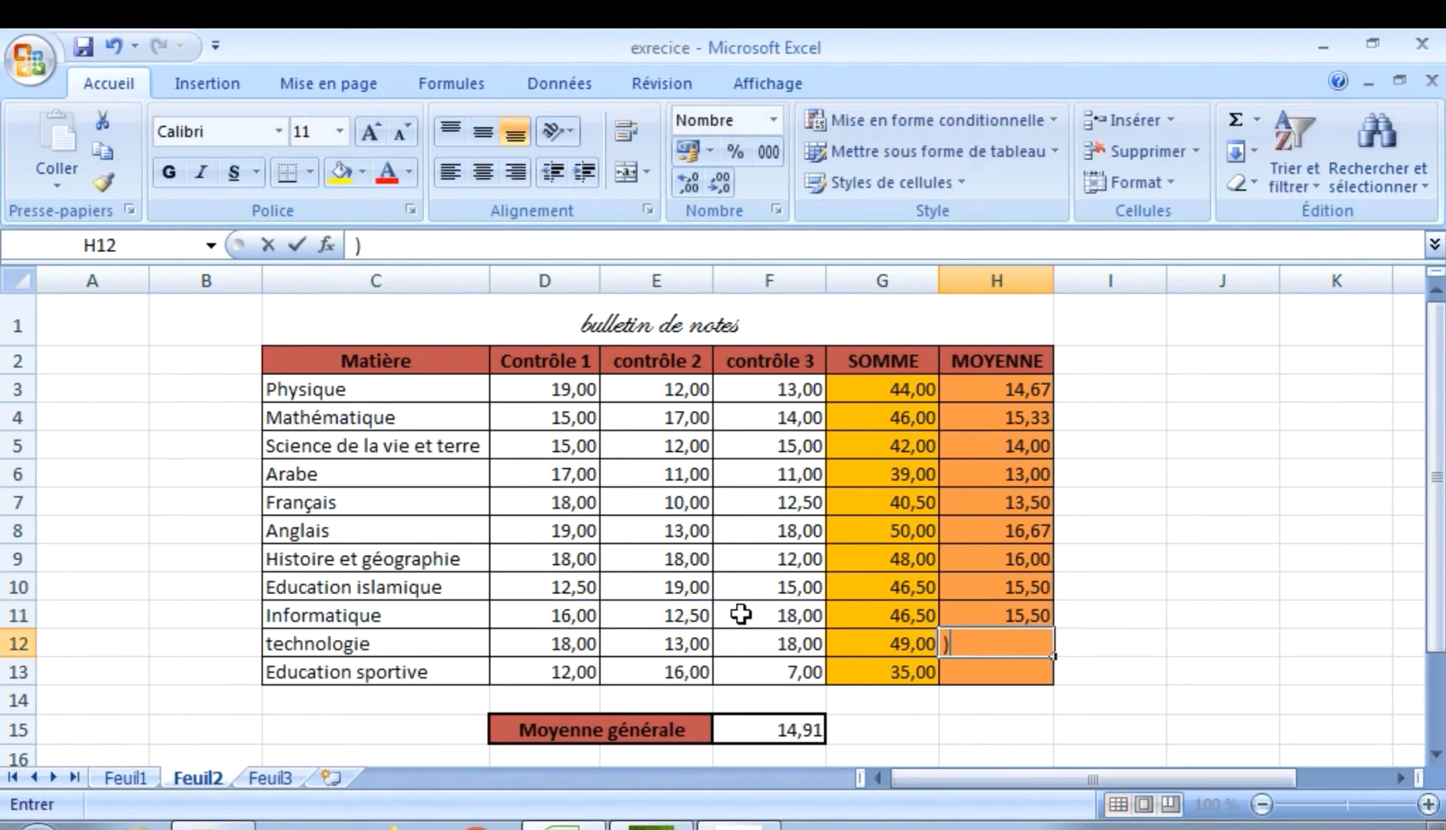
Enter =MOYENNE(D12:F12) in H12 to average the three technologie marks.
type(")moy")
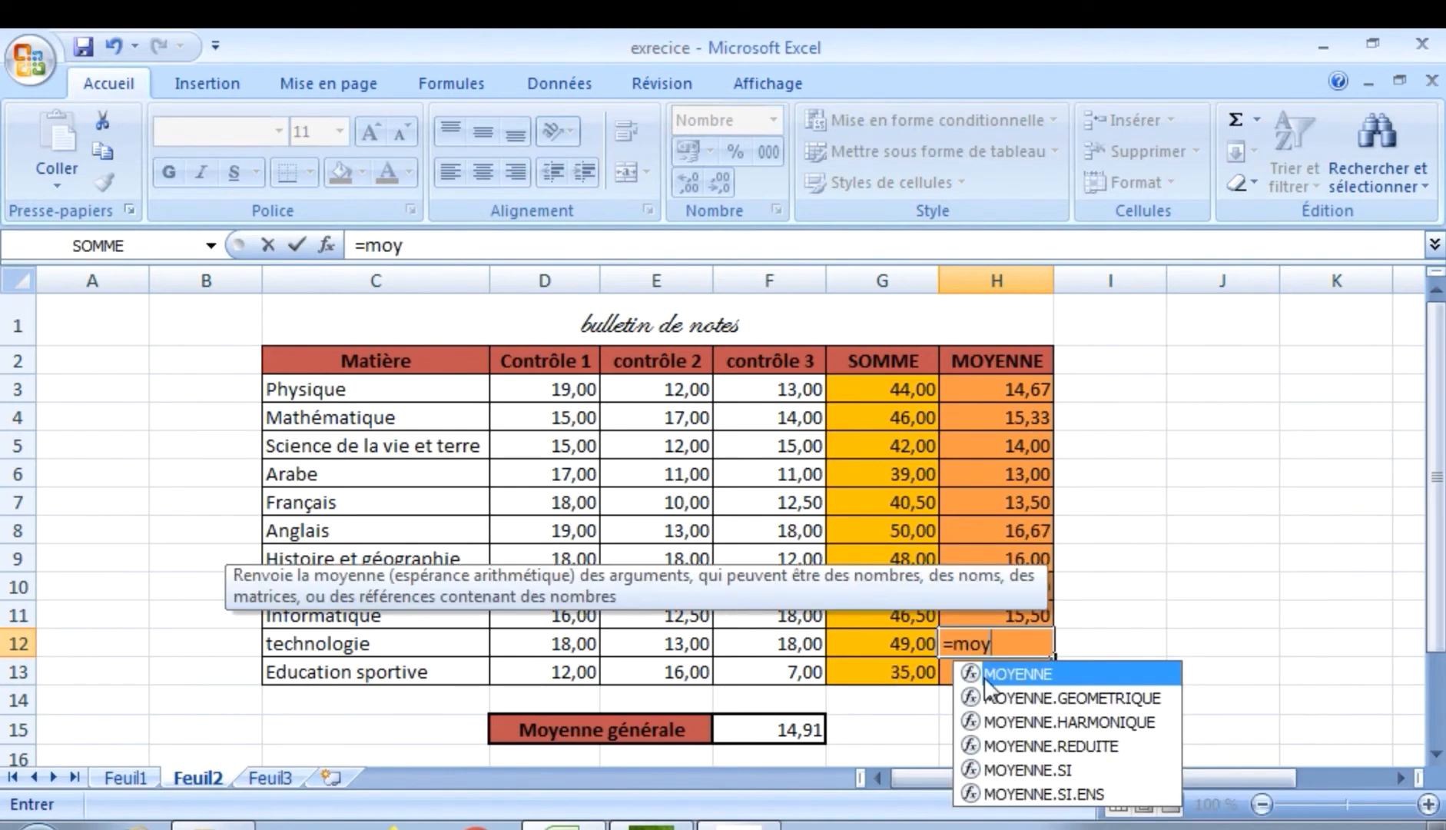
double_click(988, 676)
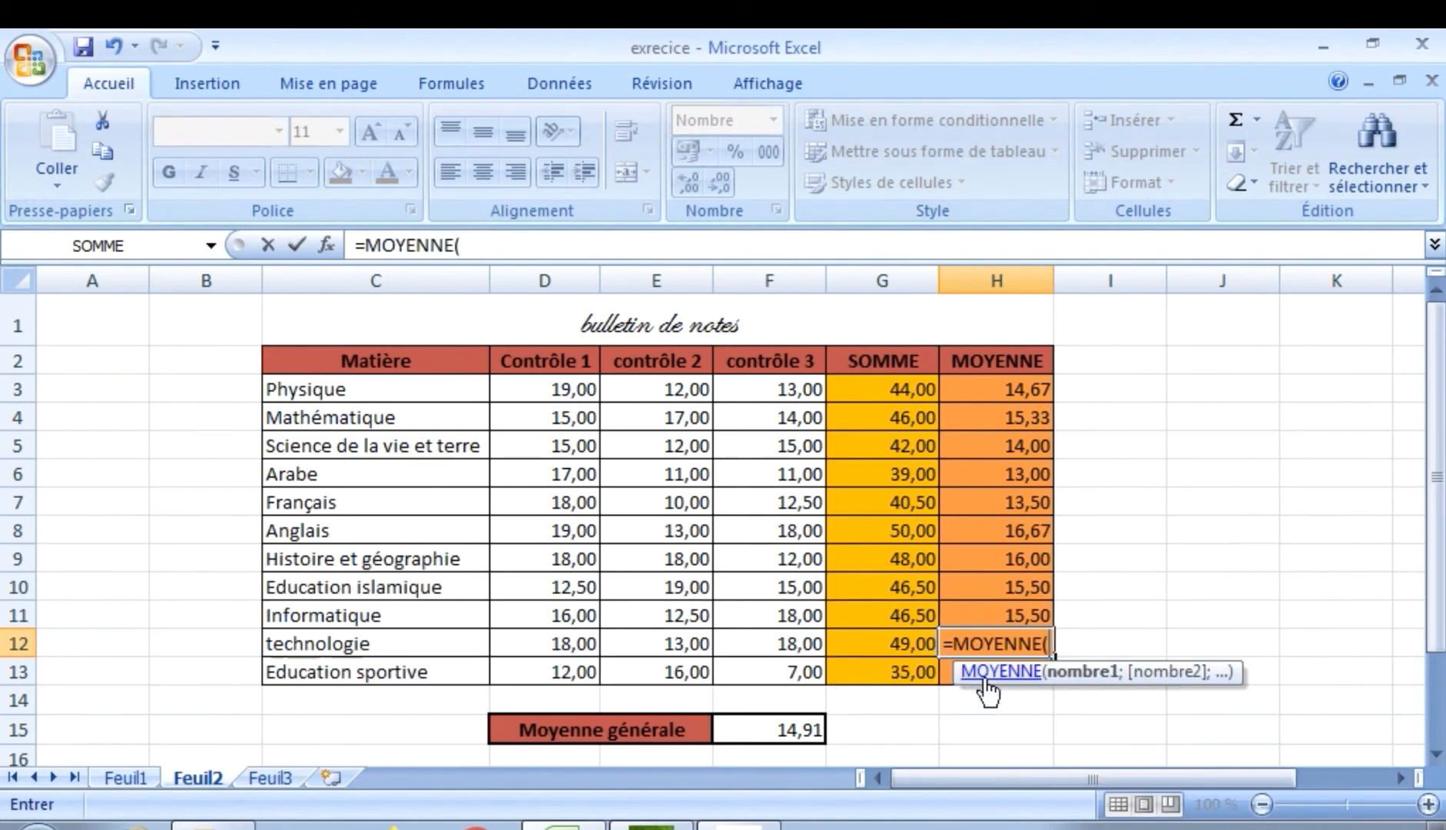
left_click(565, 645)
left_click_drag(566, 645, 749, 644)
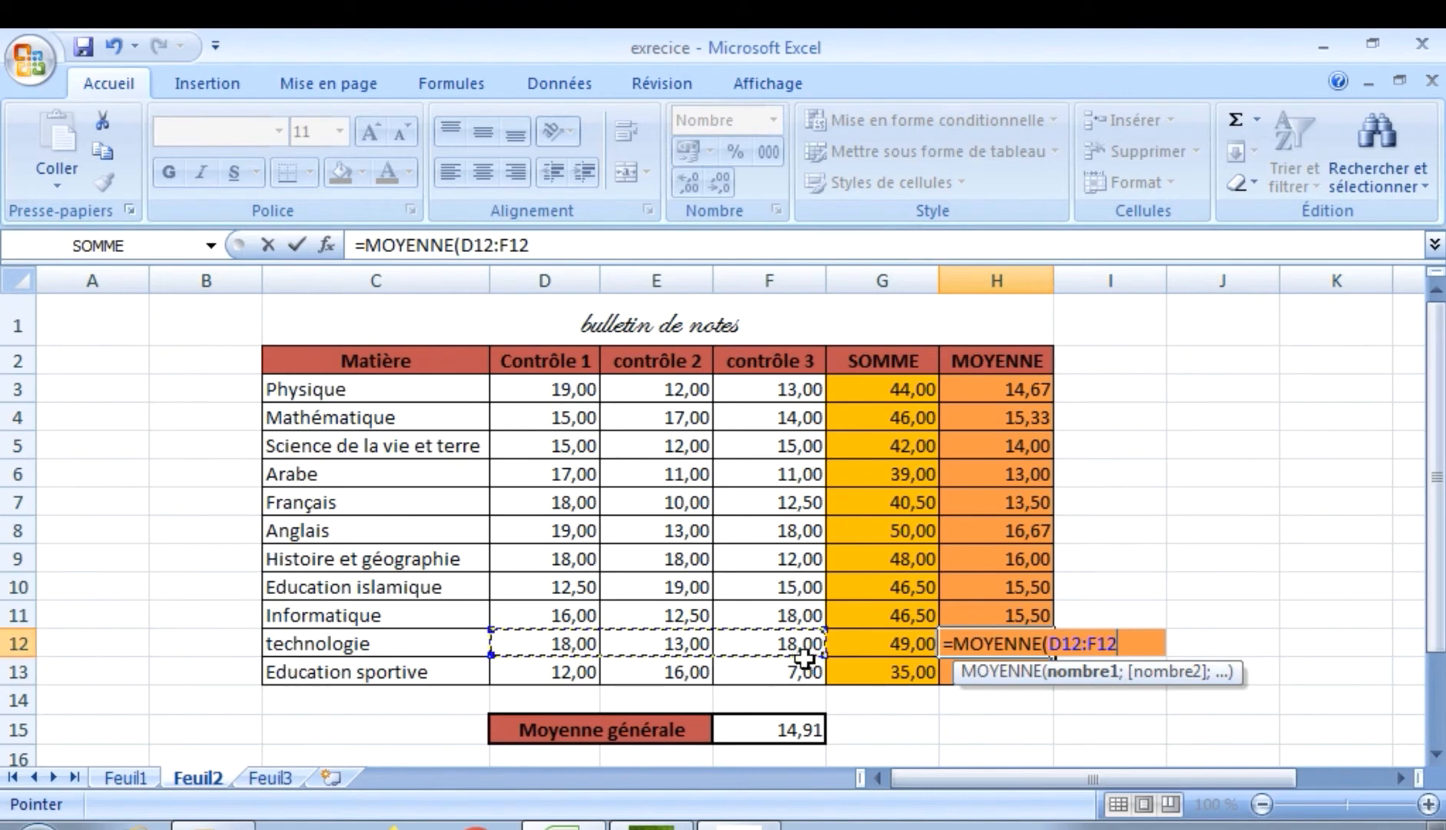
type(")")
key("Return")
Enter =MOYENNE(D13:F13) in H13 to average the three Education sportive marks.
type("=mo")
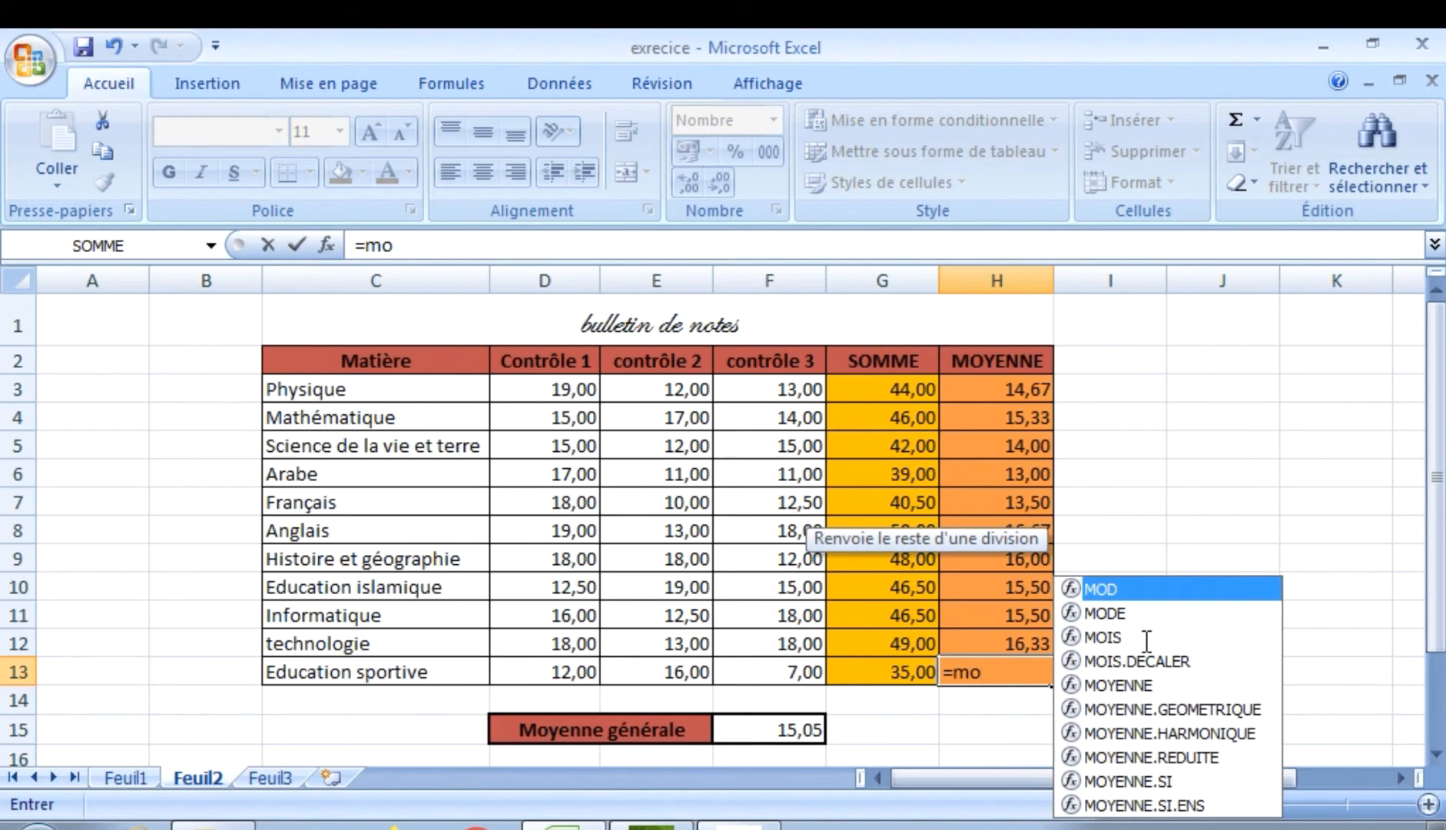
type("y")
double_click(1099, 682)
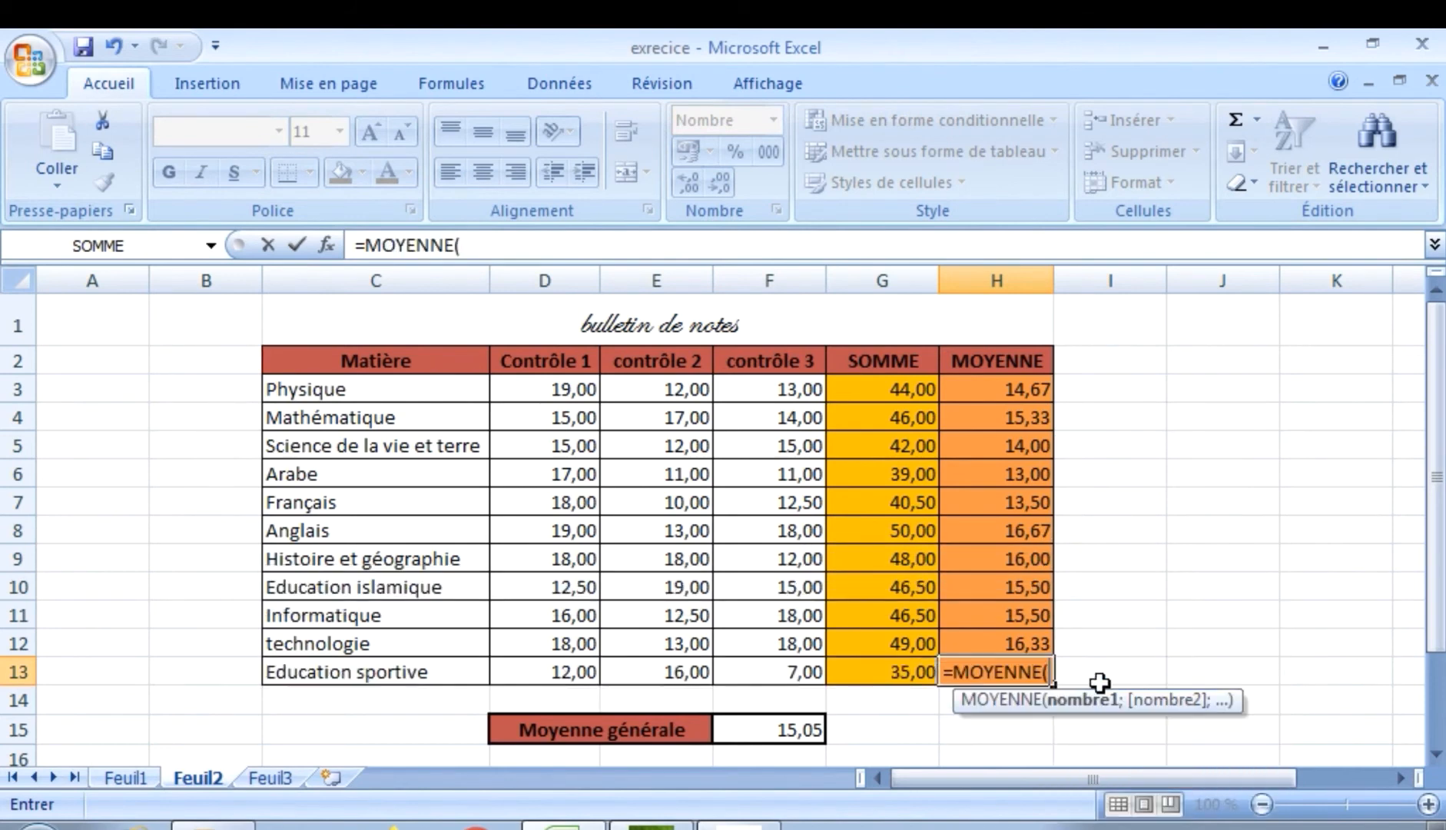
left_click_drag(591, 668, 776, 661)
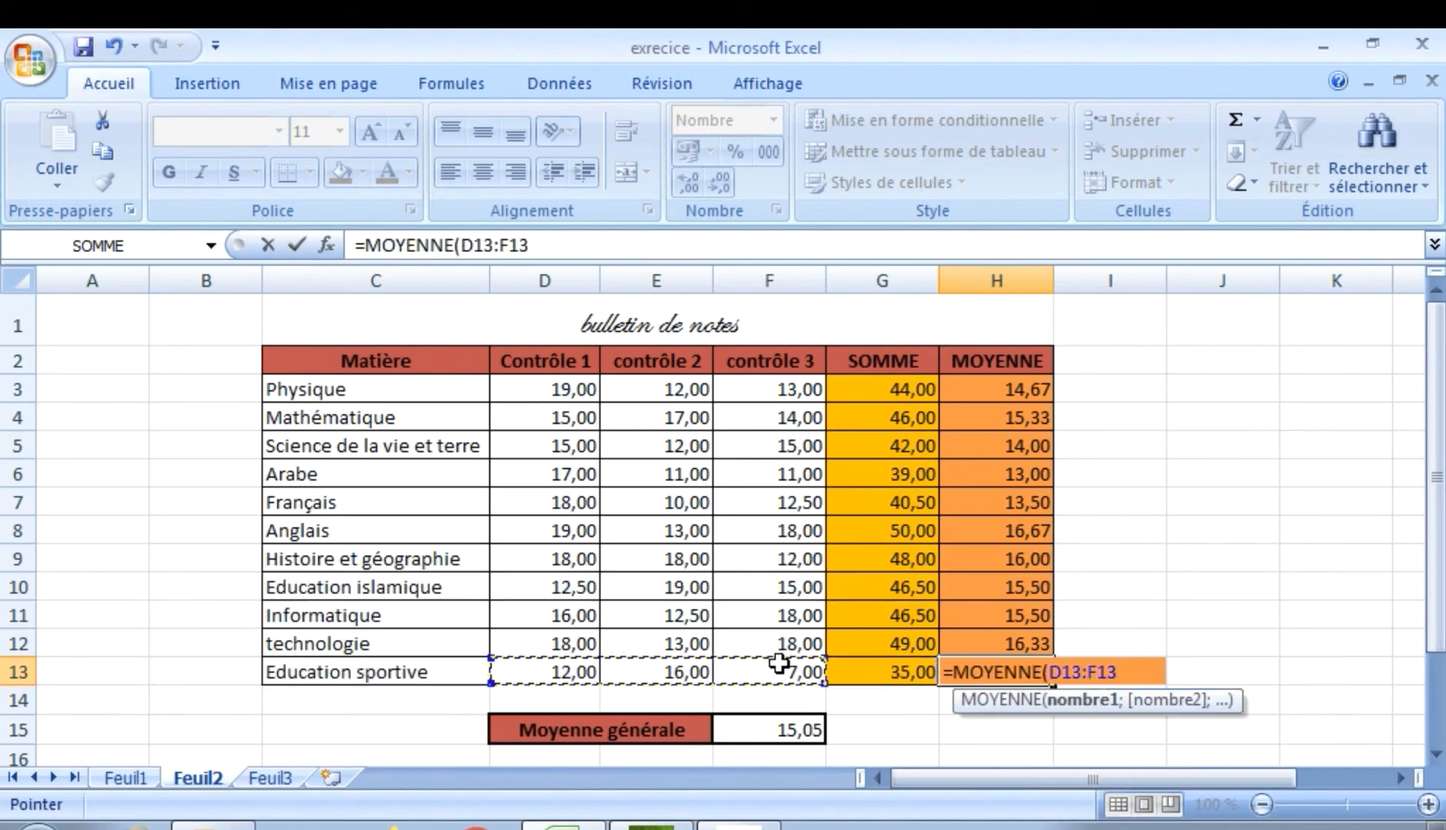
type(")")
key("Return")
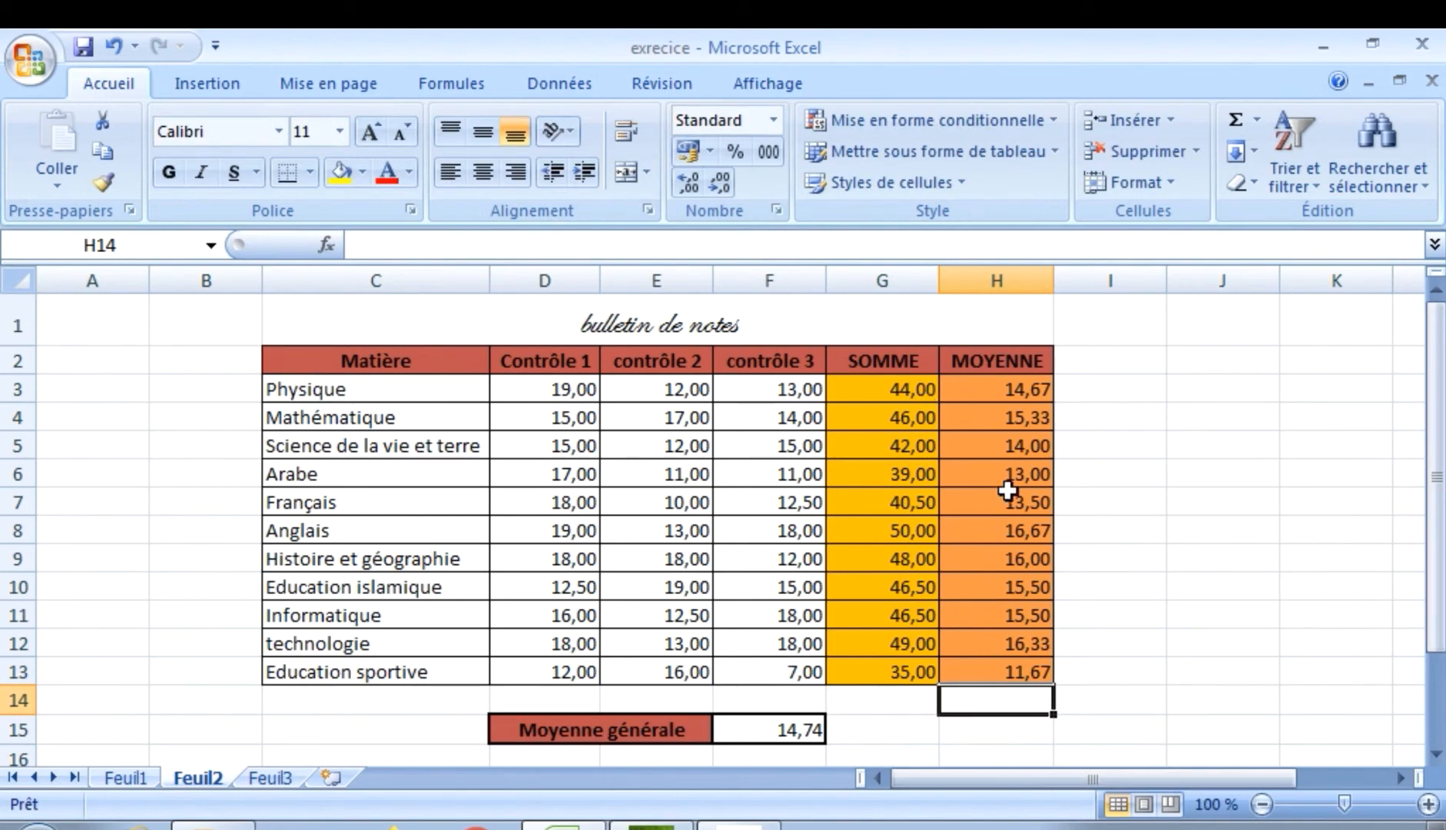
Merge and centre D16:E16 and D17:E17 as two label cells below the Moyenne générale row.
left_click_drag(1434, 624, 1434, 638)
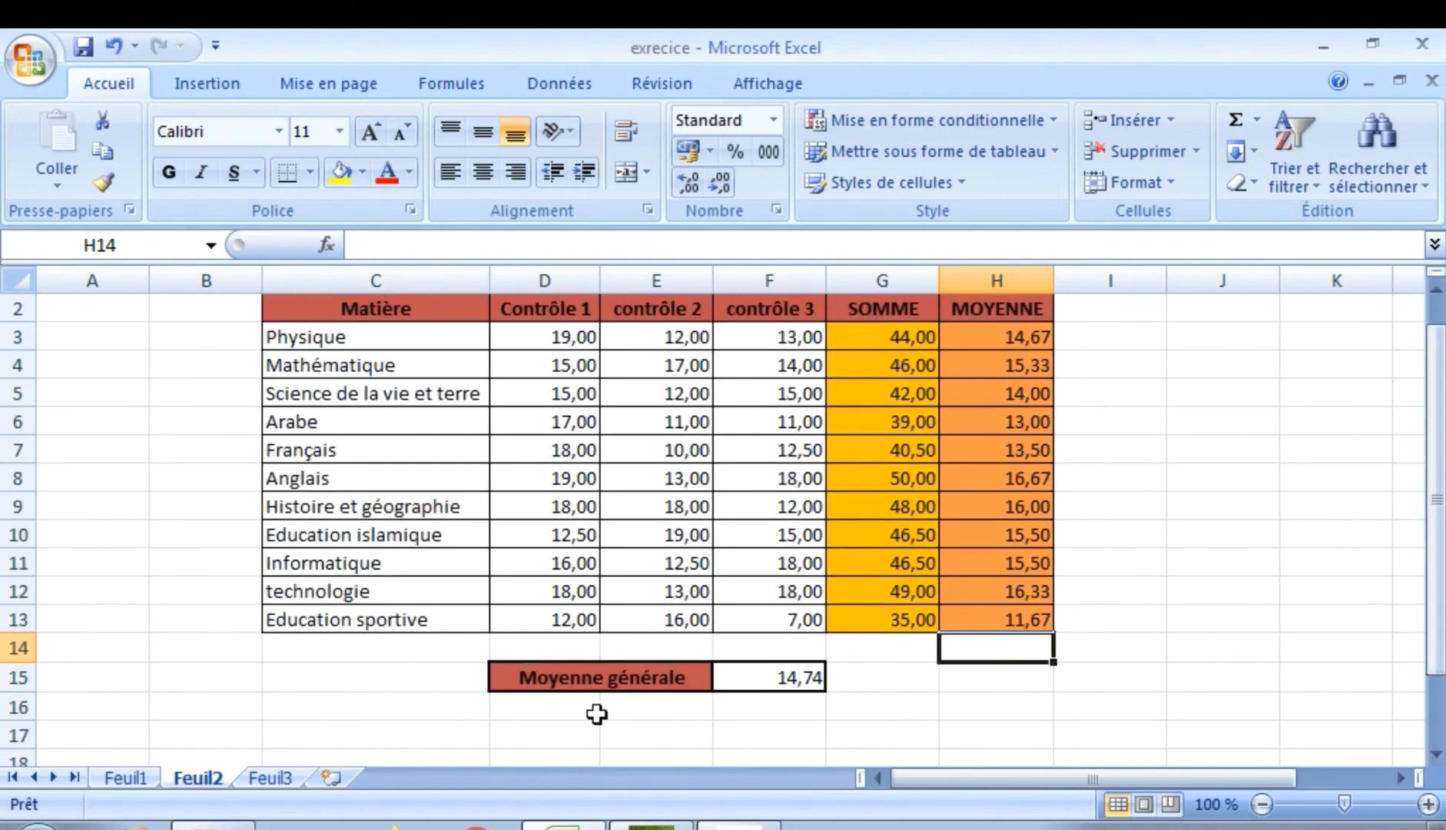
left_click(565, 714)
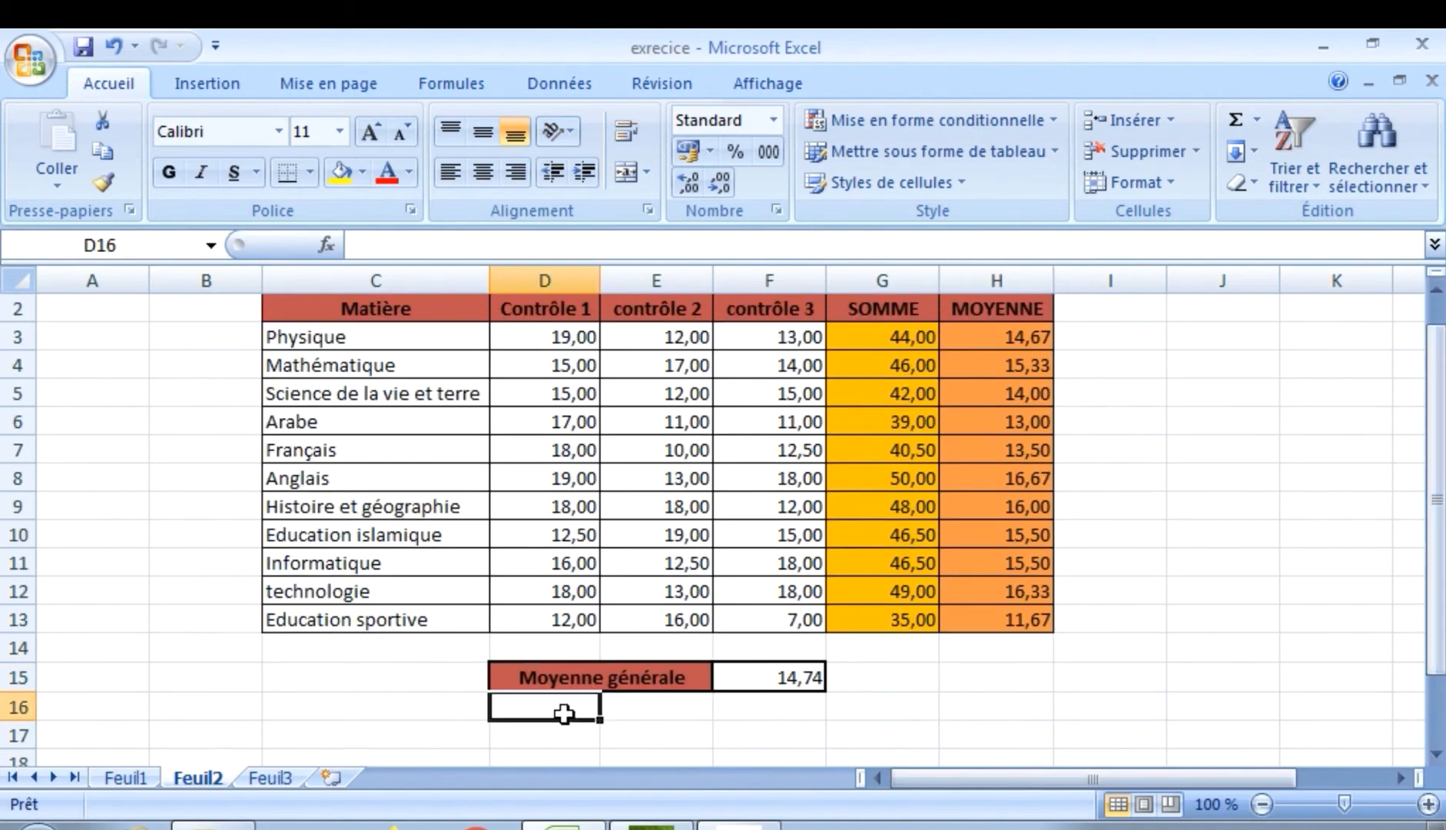
left_click_drag(603, 711, 640, 714)
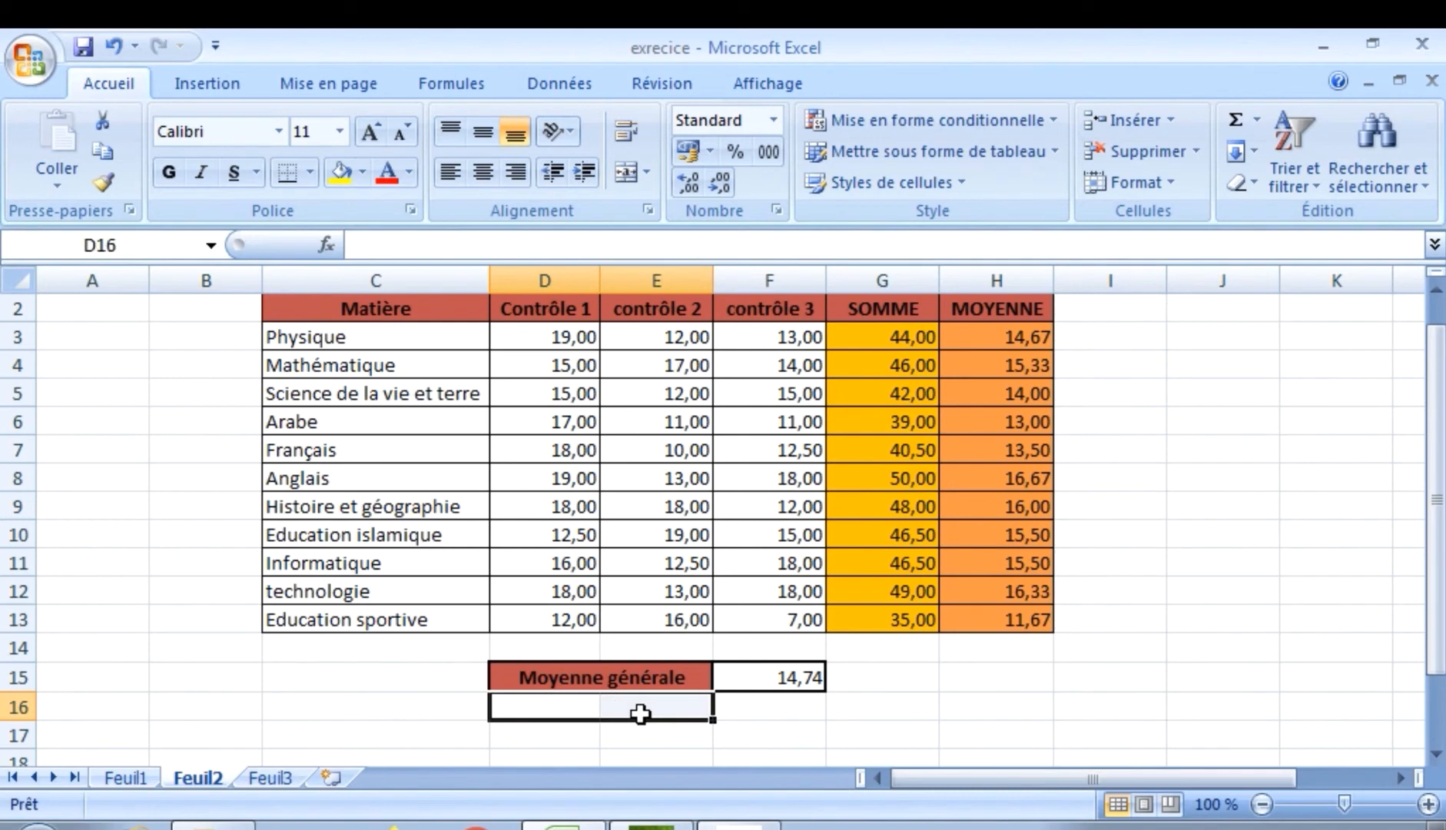
left_click(647, 171)
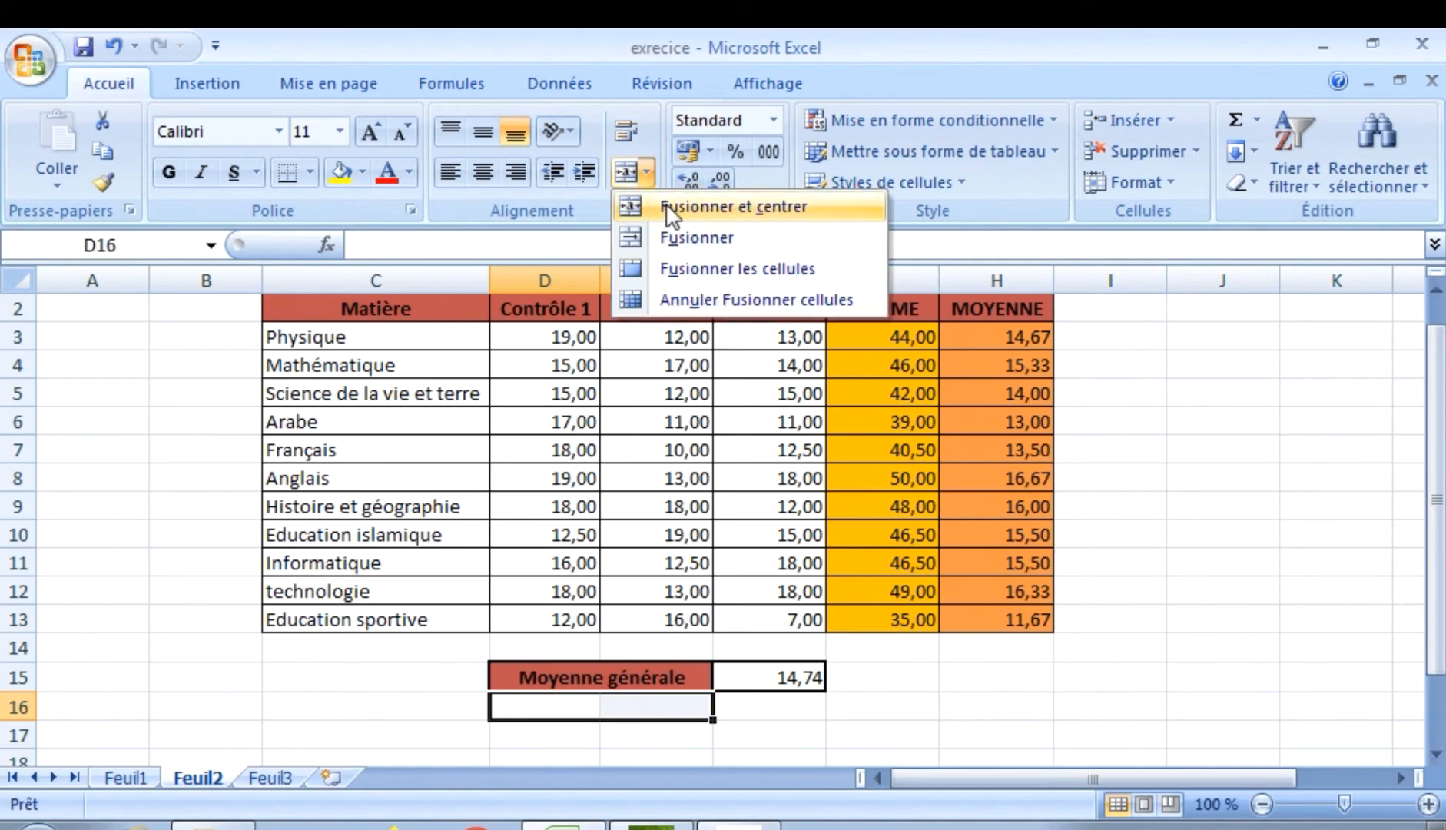
left_click(675, 202)
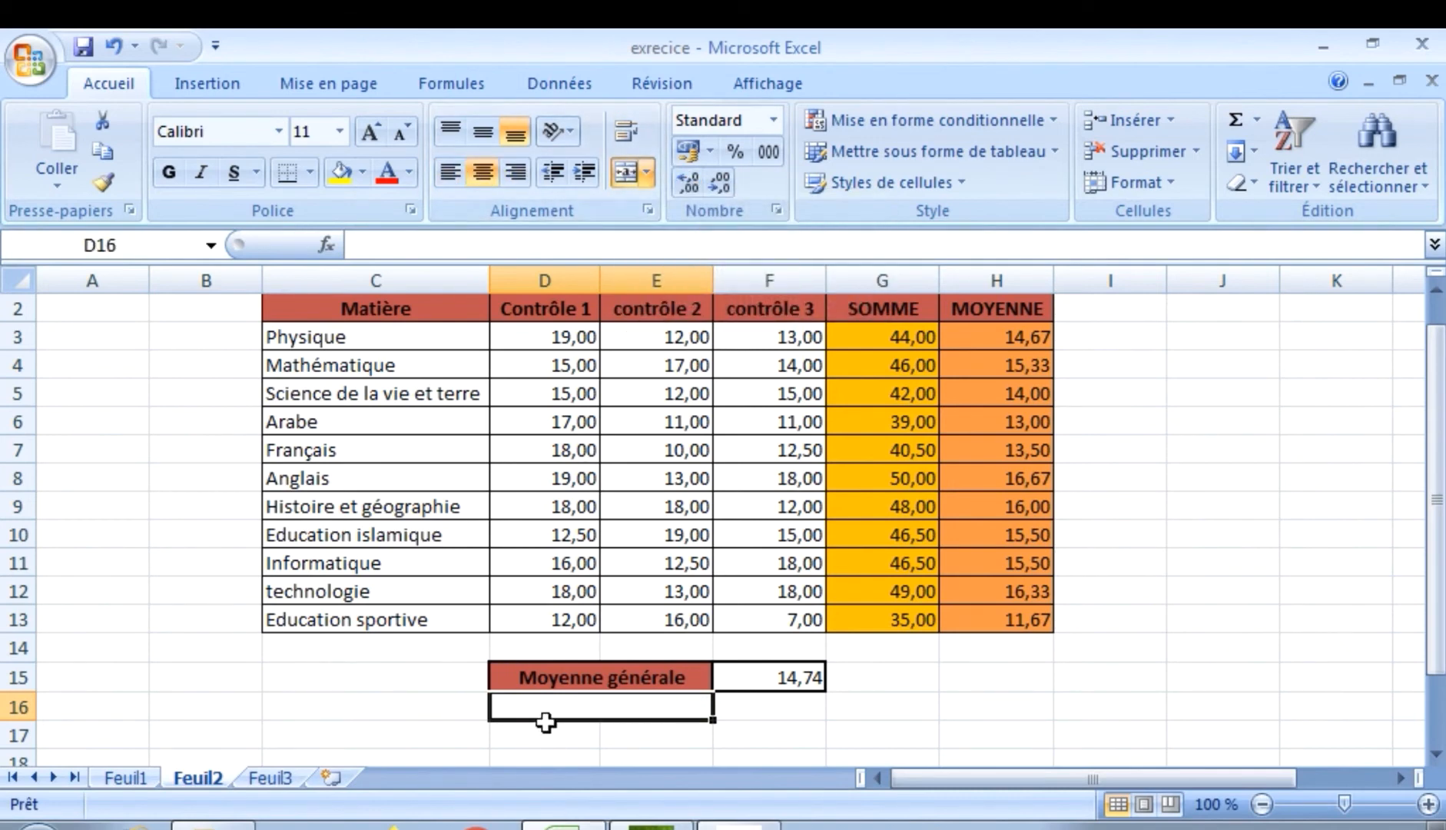
left_click(590, 736)
left_click_drag(590, 735, 626, 736)
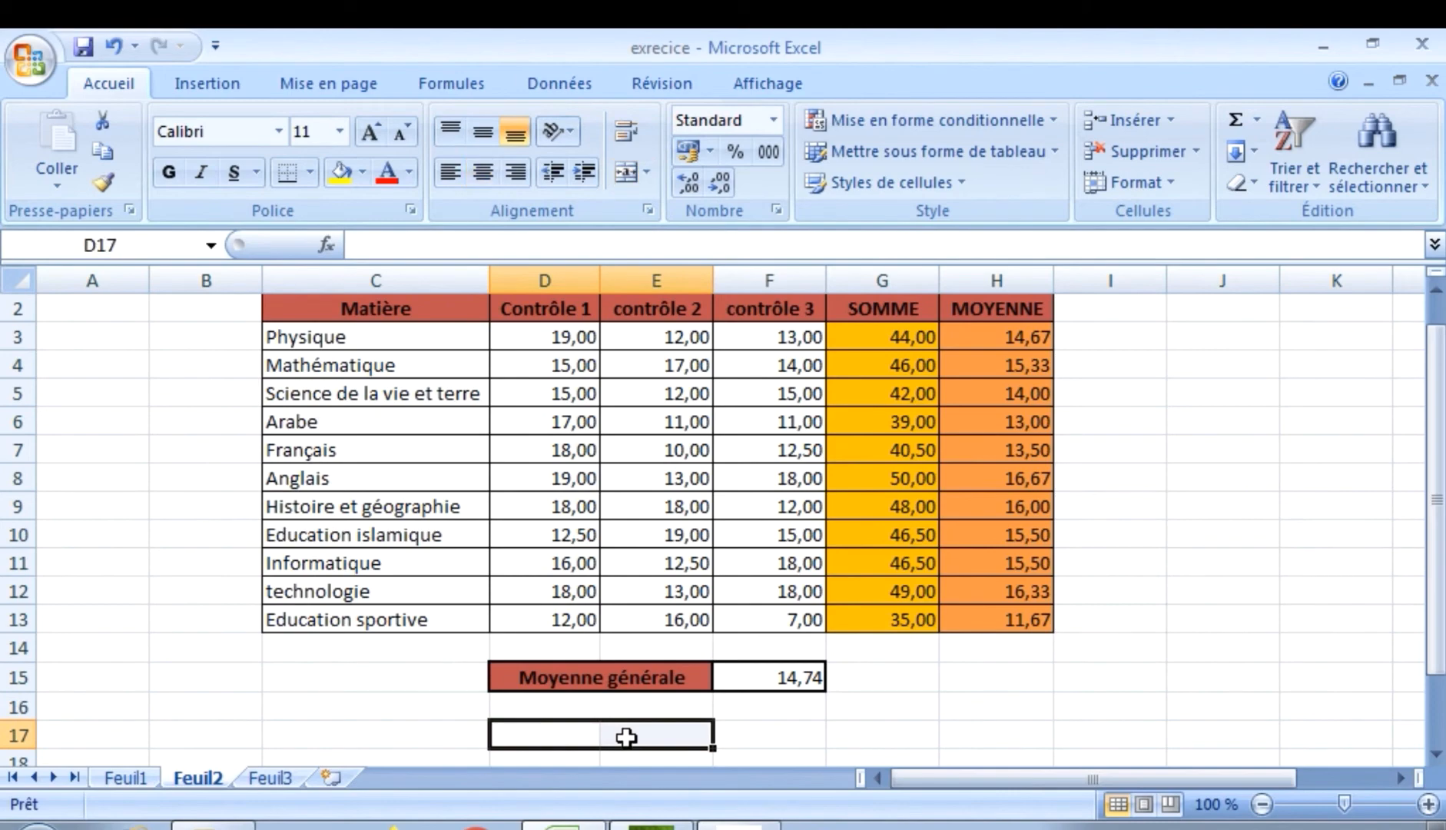
left_click(649, 170)
left_click(657, 198)
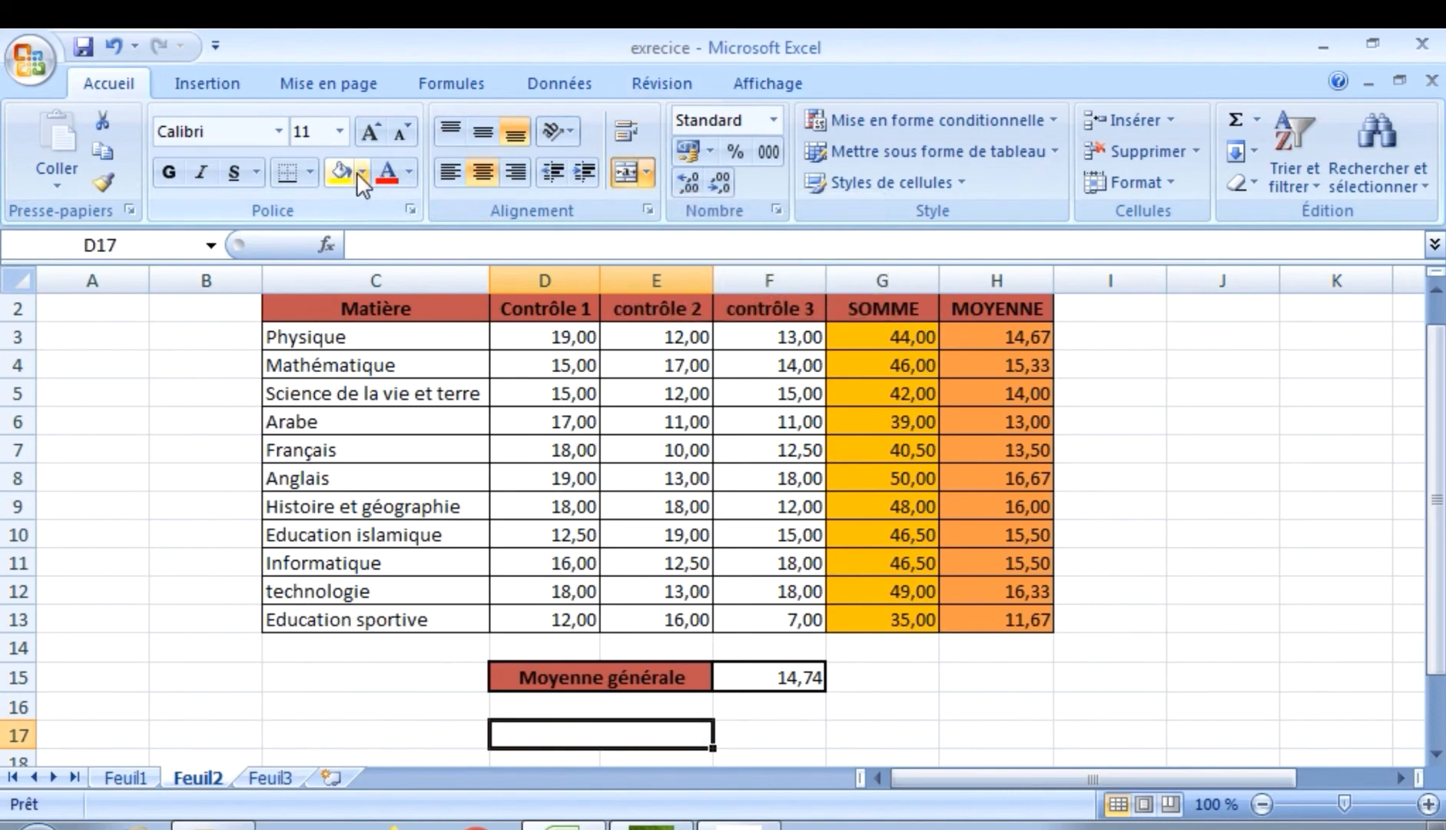
Apply a thick box border to the merged D17:E17 cell, to D16:F16 and to F17.
left_click(311, 172)
left_click(388, 460)
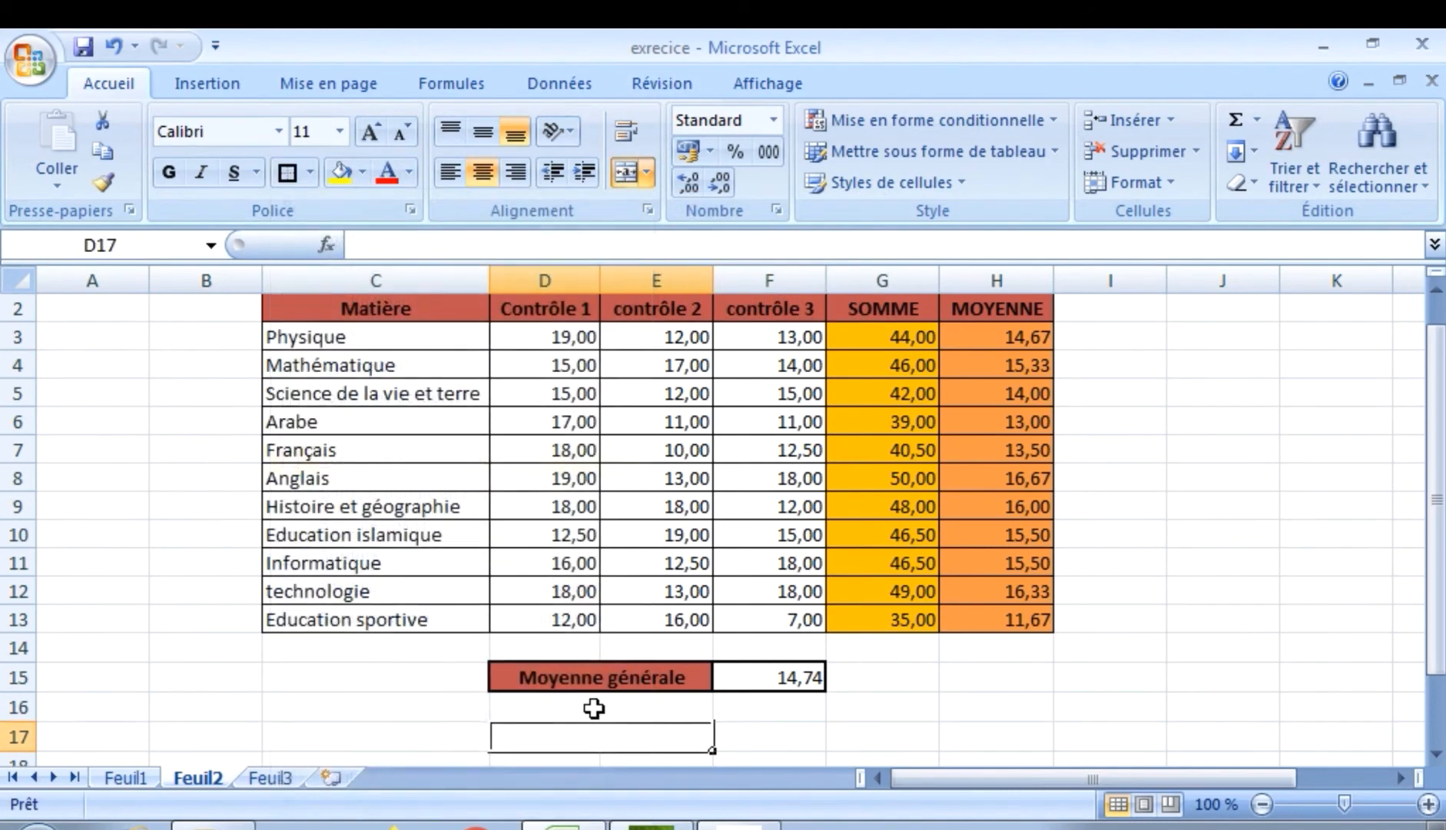
left_click_drag(593, 709, 735, 716)
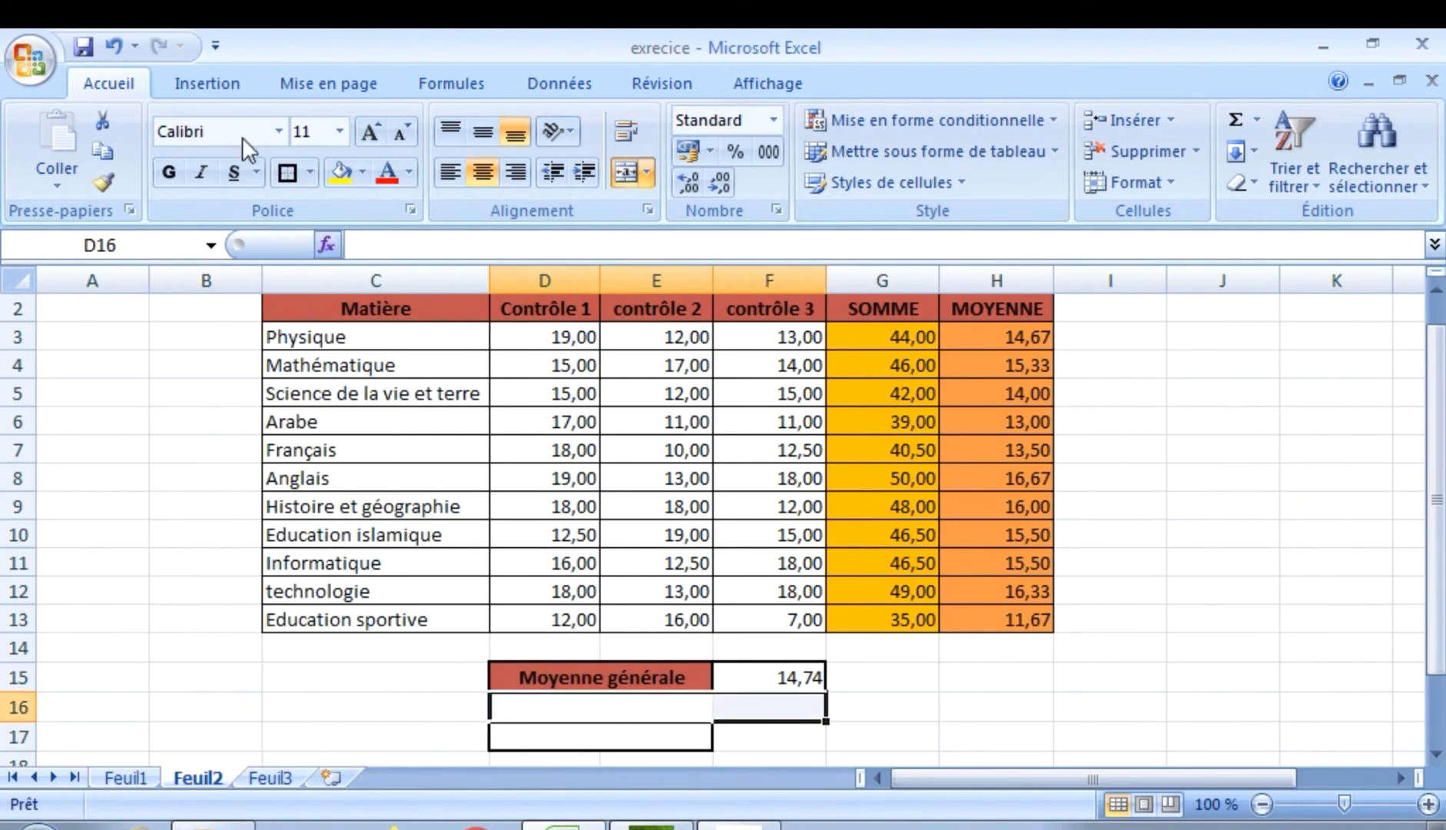
left_click(308, 172)
left_click(329, 457)
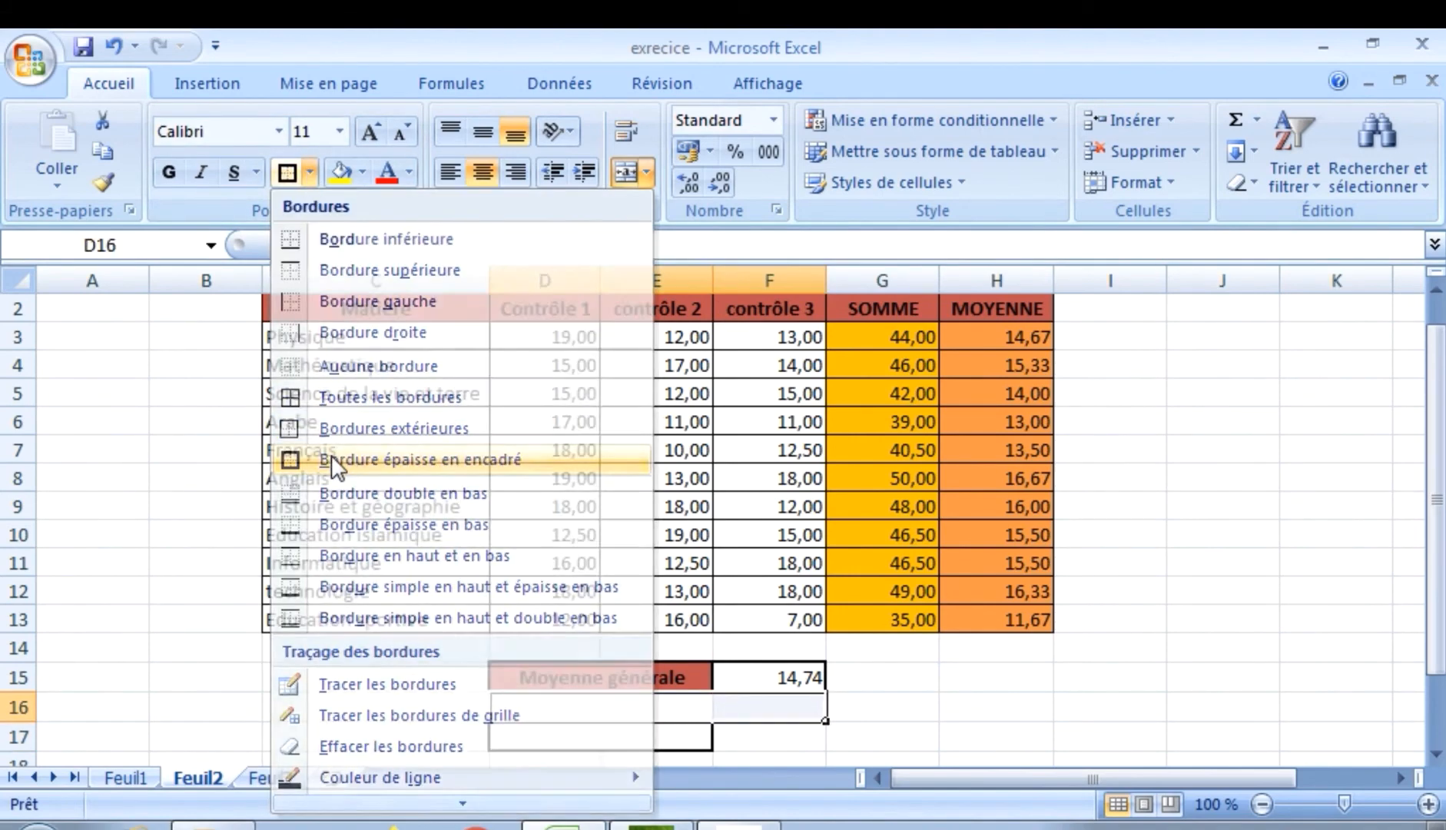
left_click(736, 743)
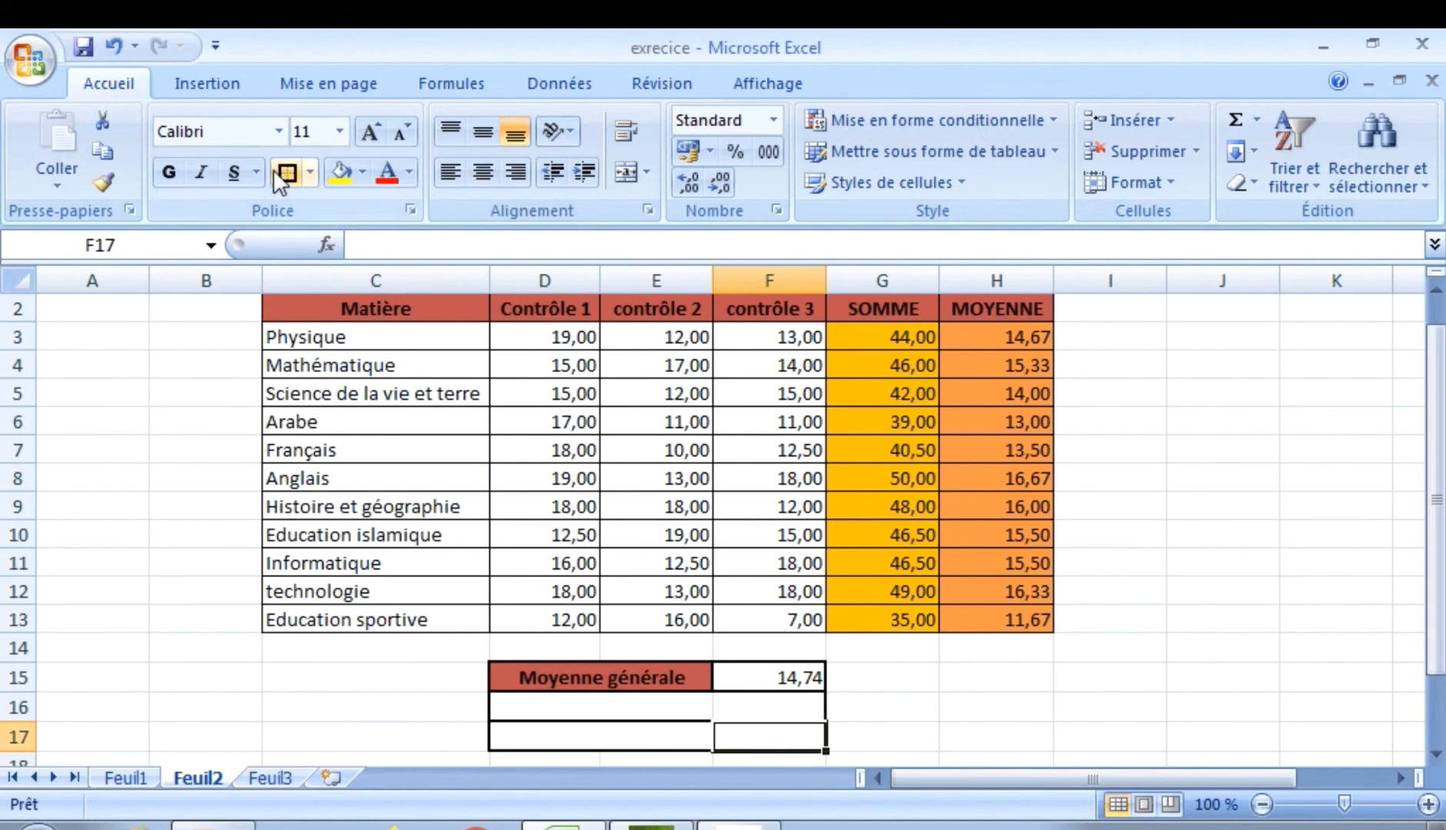
left_click(307, 172)
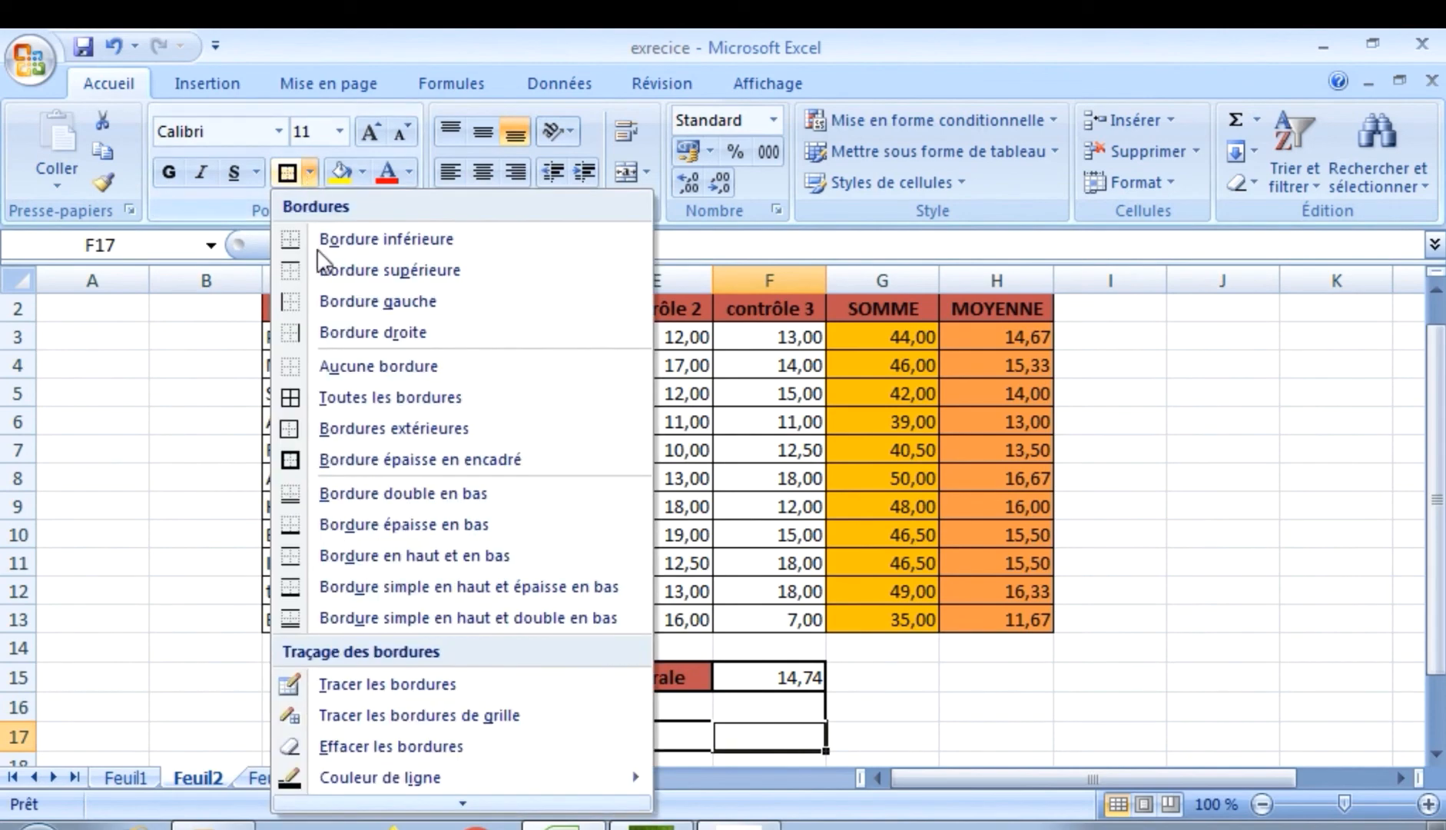
left_click(342, 459)
Enter the labels "Maximum de moyenne" in D16 and "Minimum de moyenne" in D17.
left_click(629, 709)
type("M")
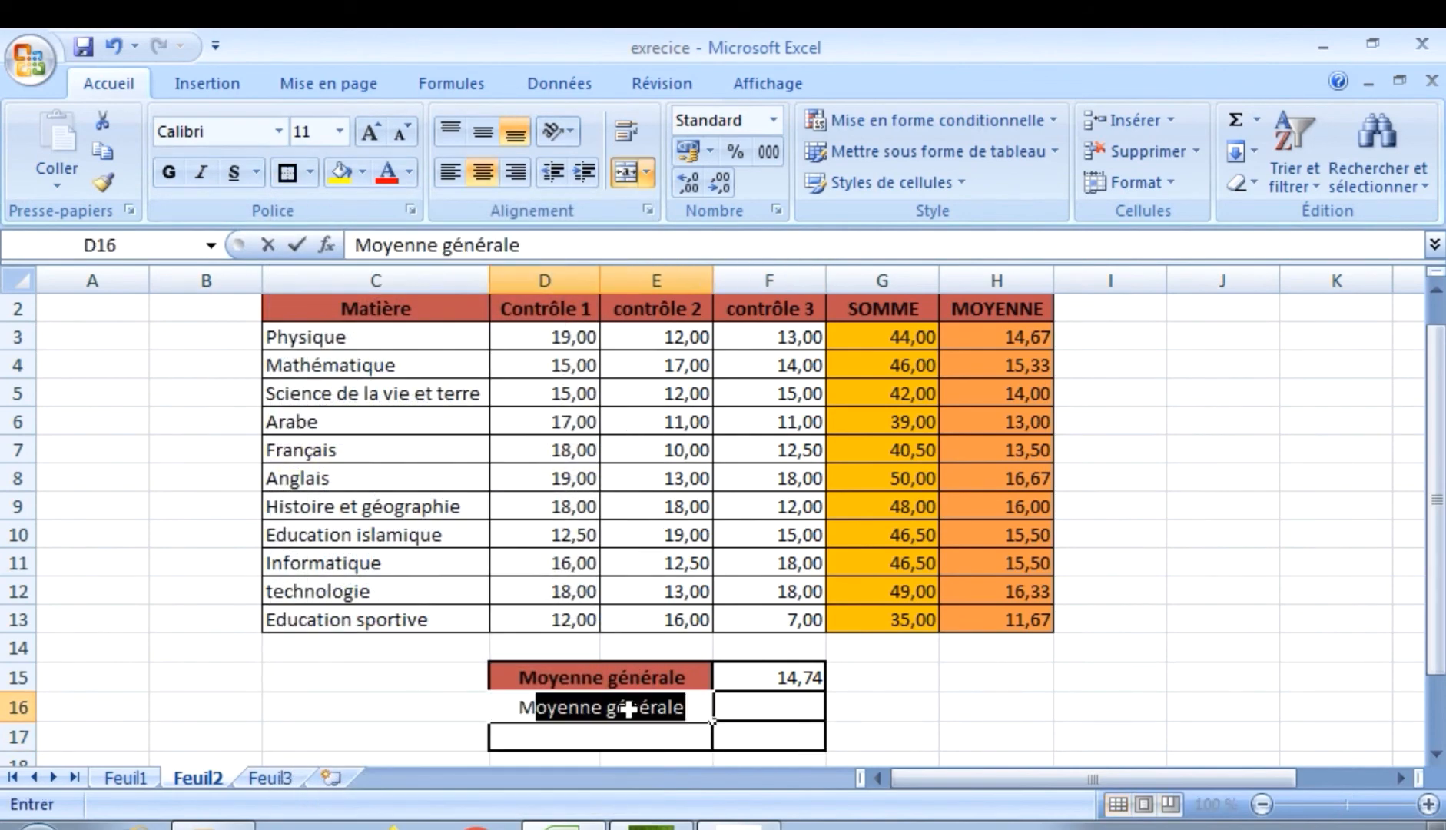
type("aximum de moyenne")
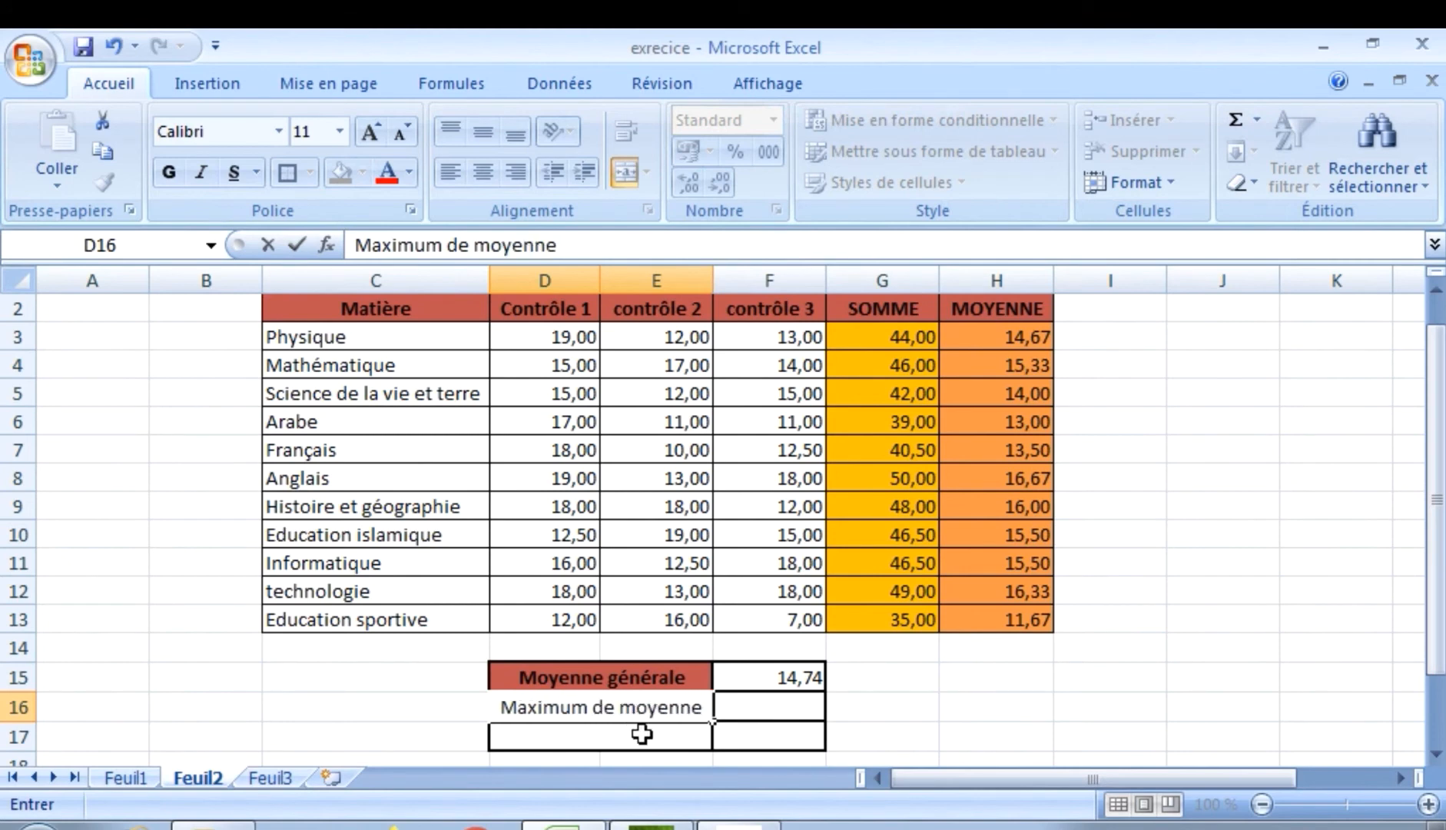
left_click(641, 734)
type("Minimum de moyenne")
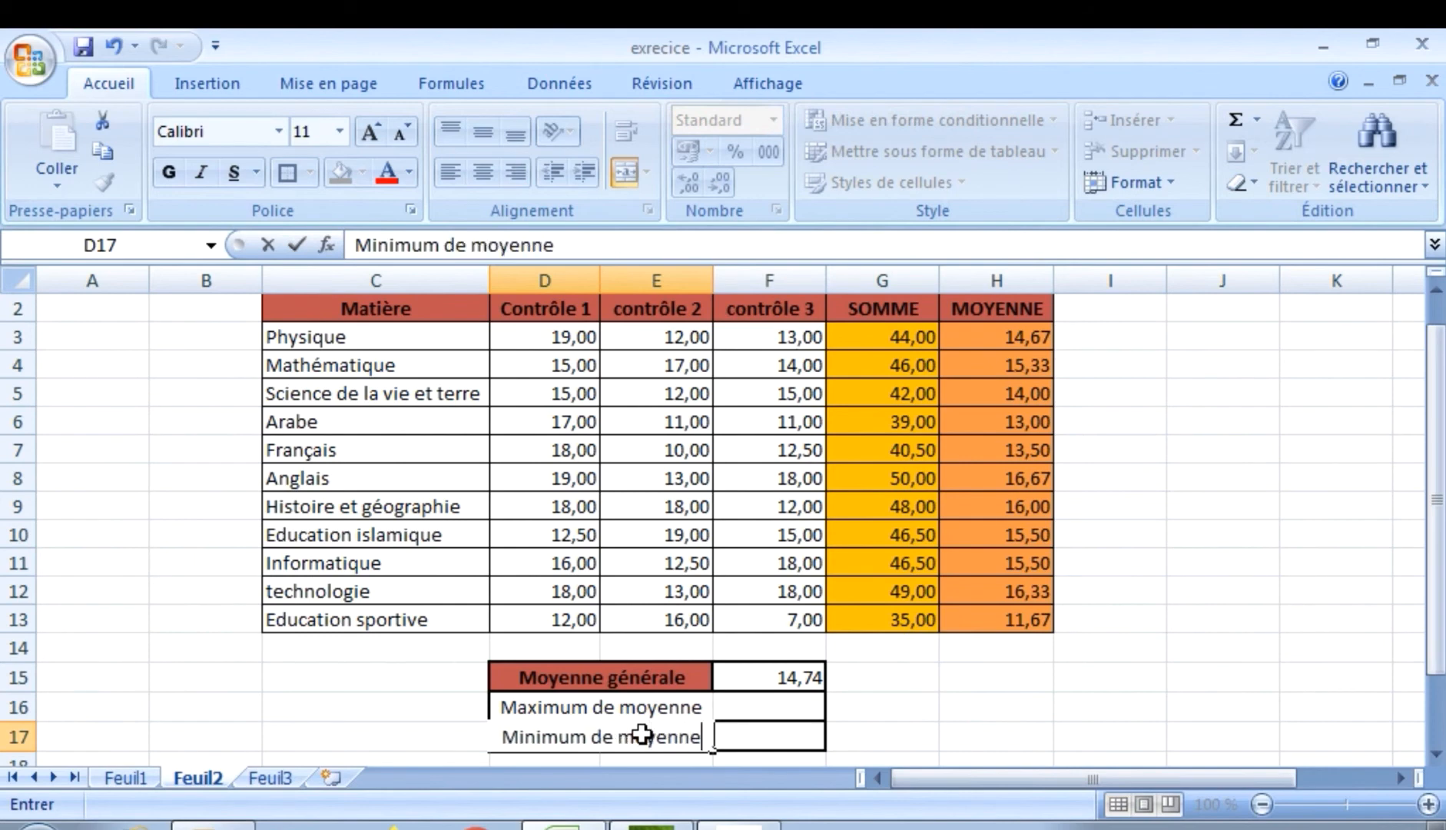
left_click(913, 686)
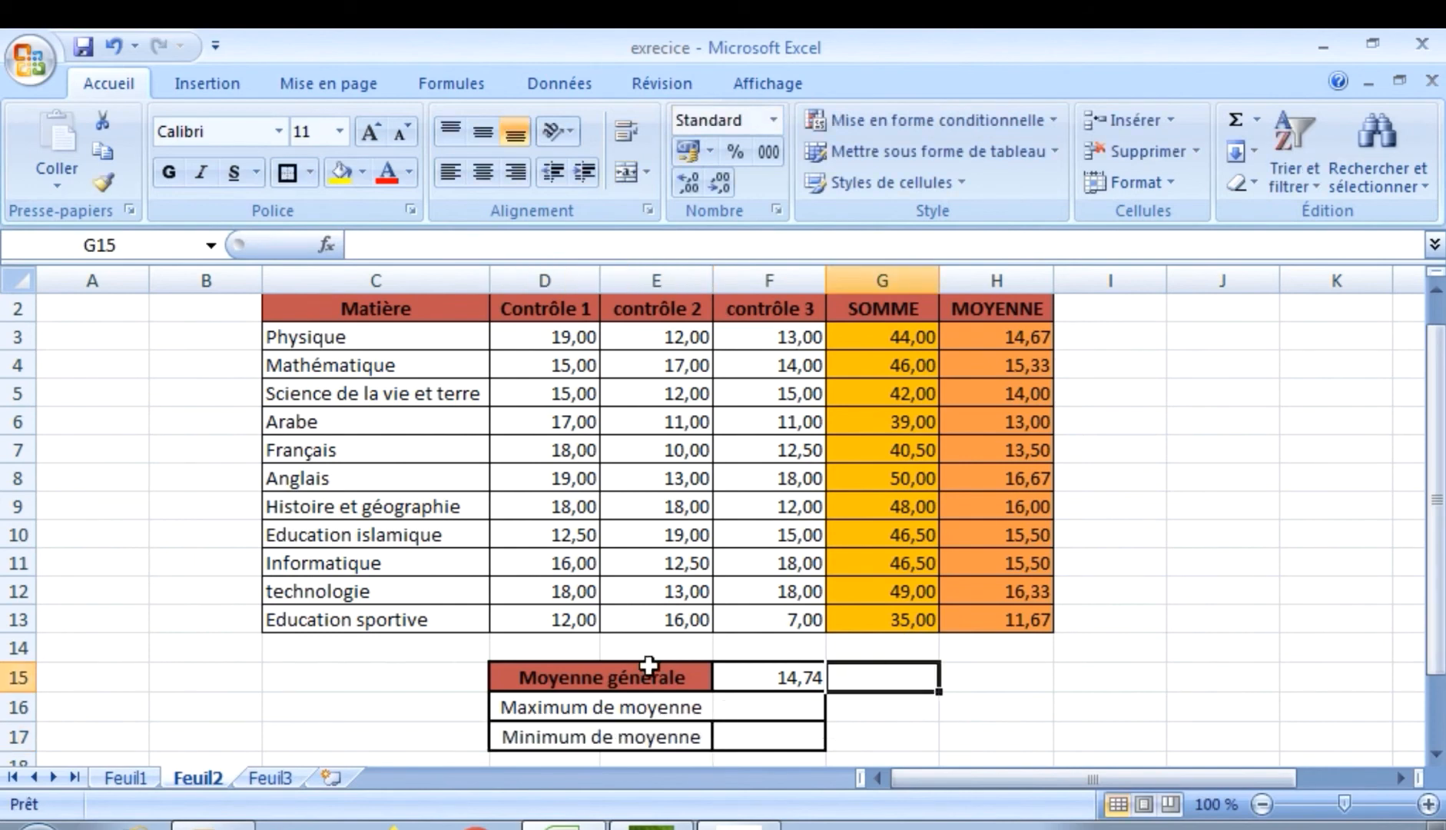
Fill the Maximum de moyenne and Minimum de moyenne labels with the theme red and make them bold.
left_click_drag(527, 717, 521, 736)
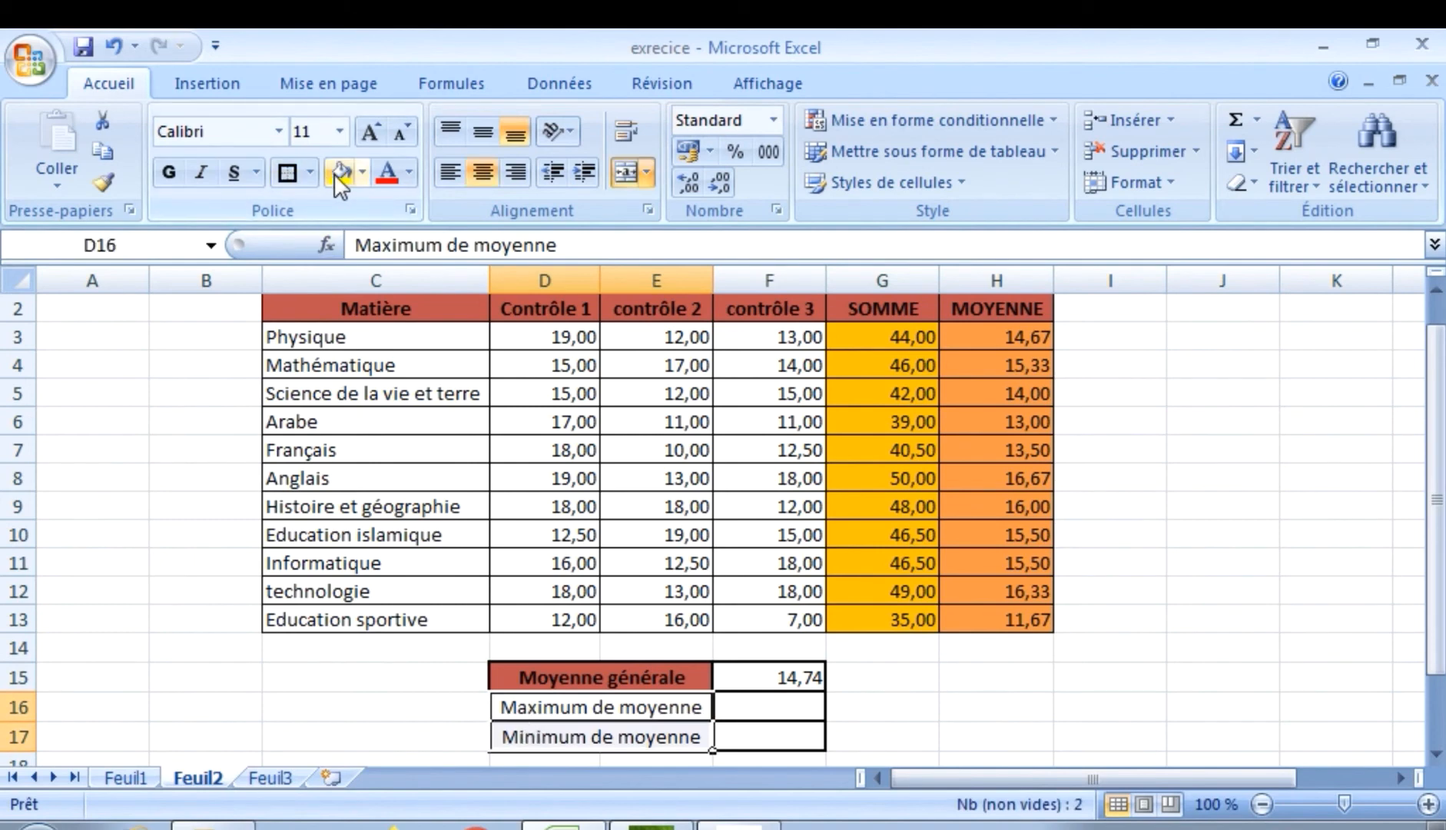
left_click(361, 173)
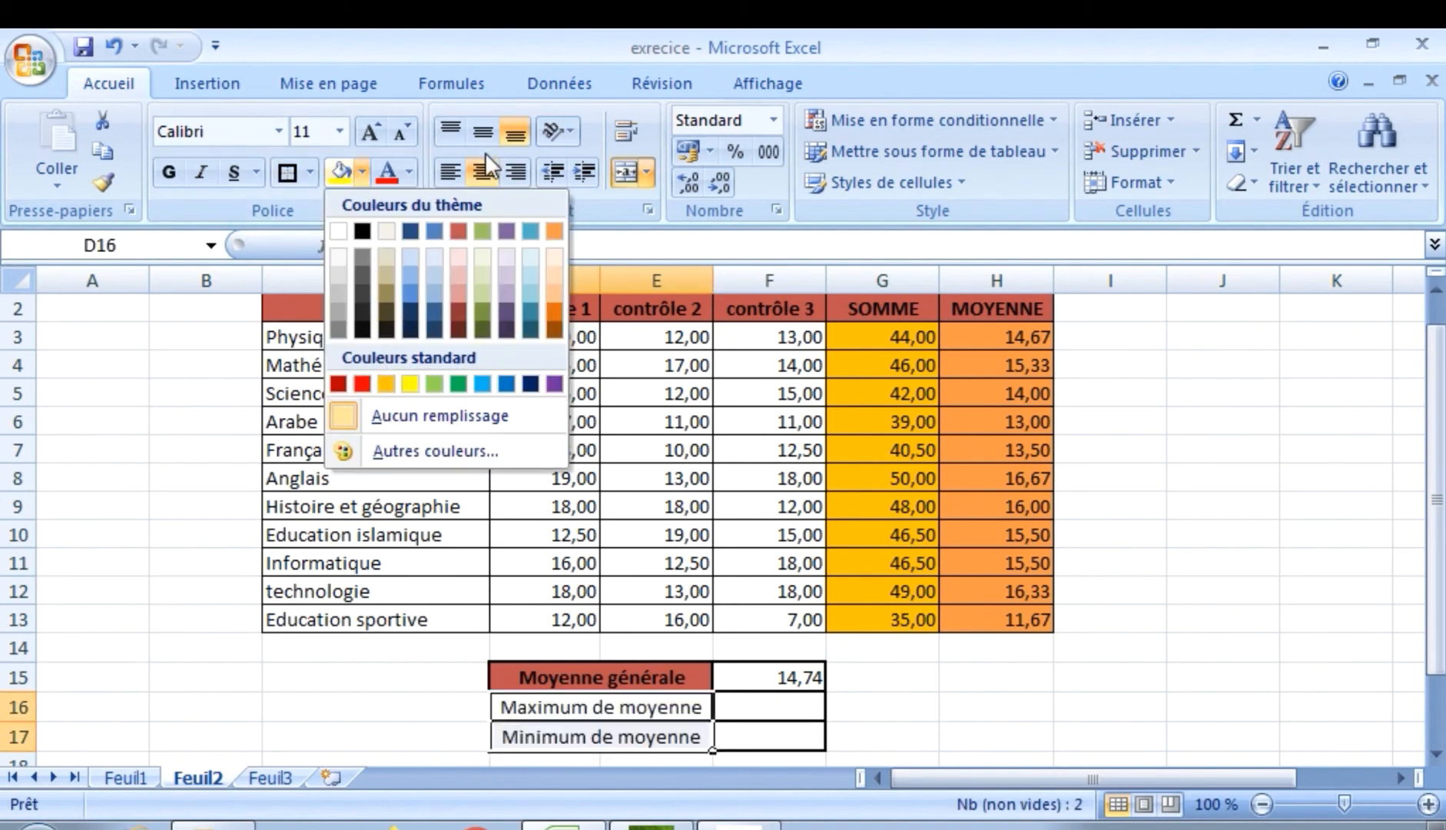
left_click(459, 229)
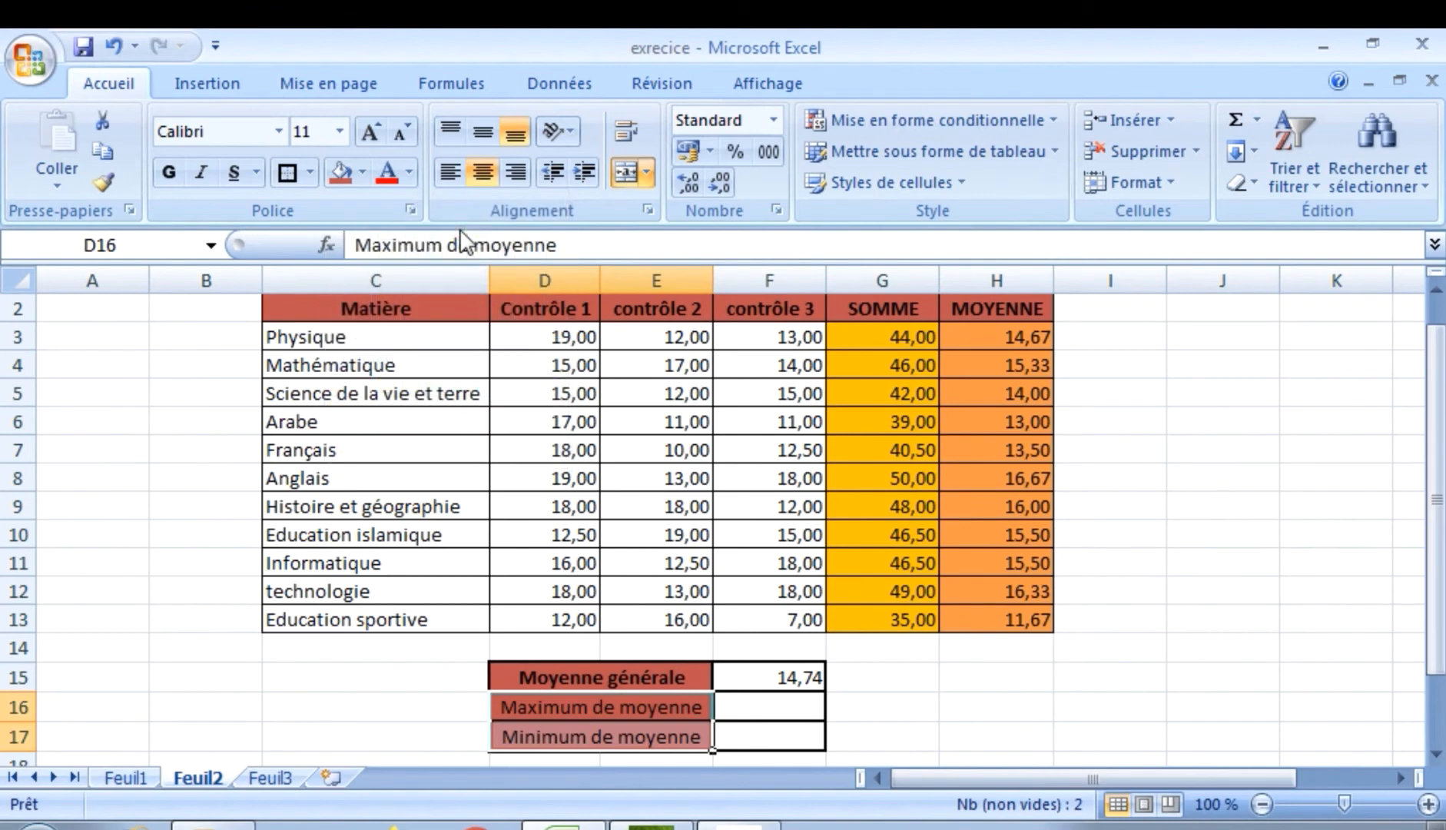
left_click(171, 173)
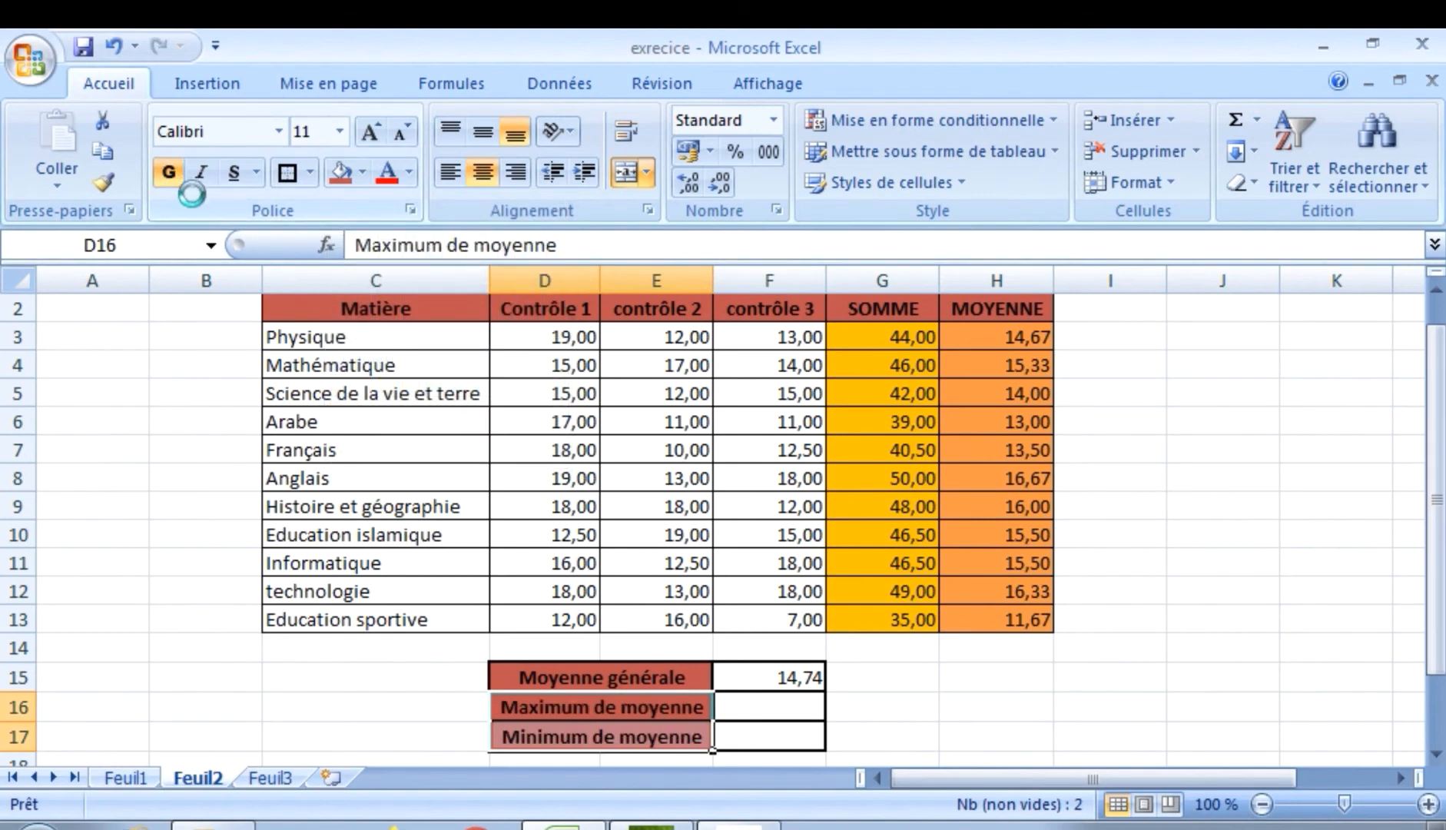
Insert the MAX function in F16 with H3 as its argument.
left_click(755, 707)
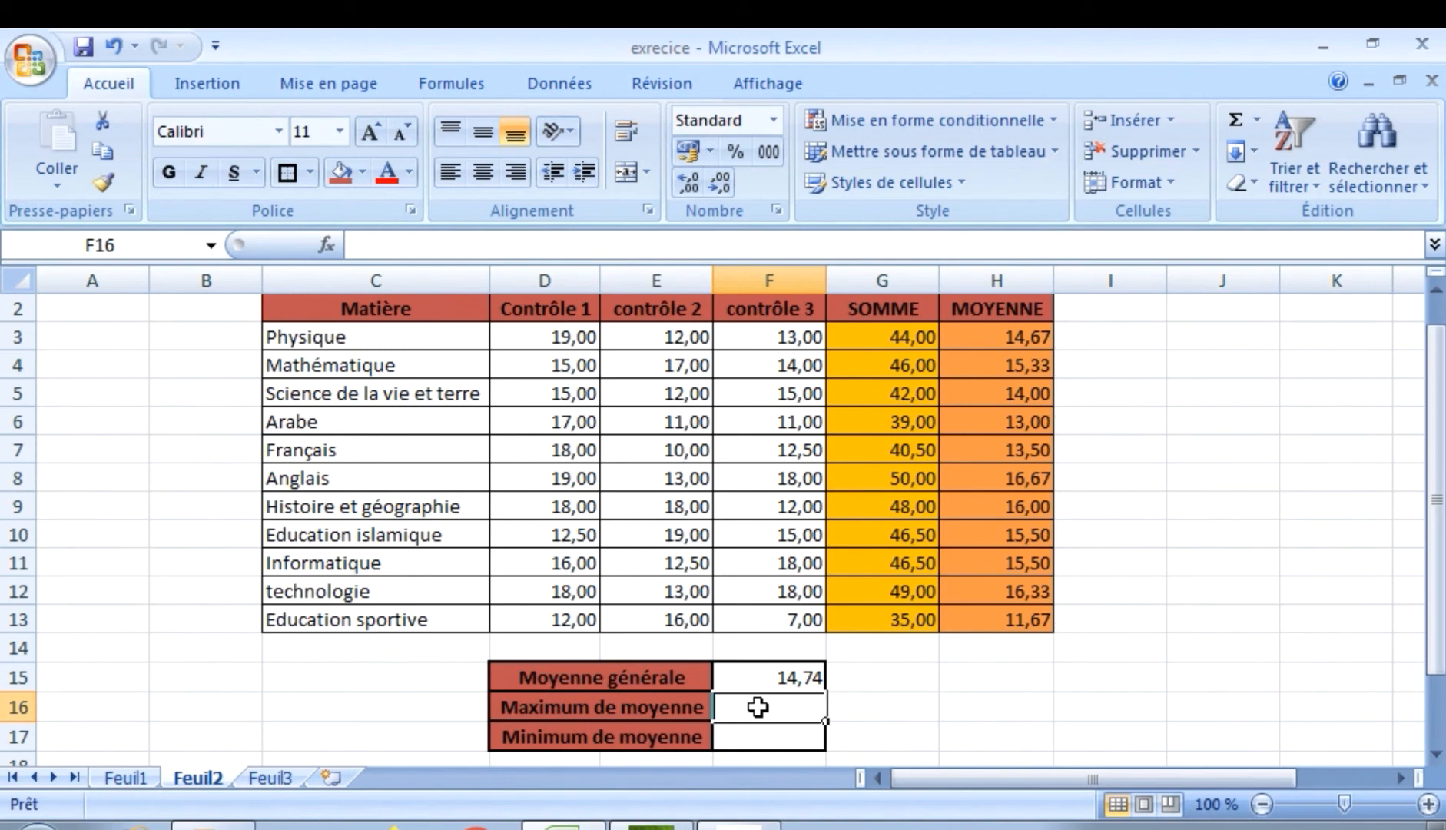
type("=")
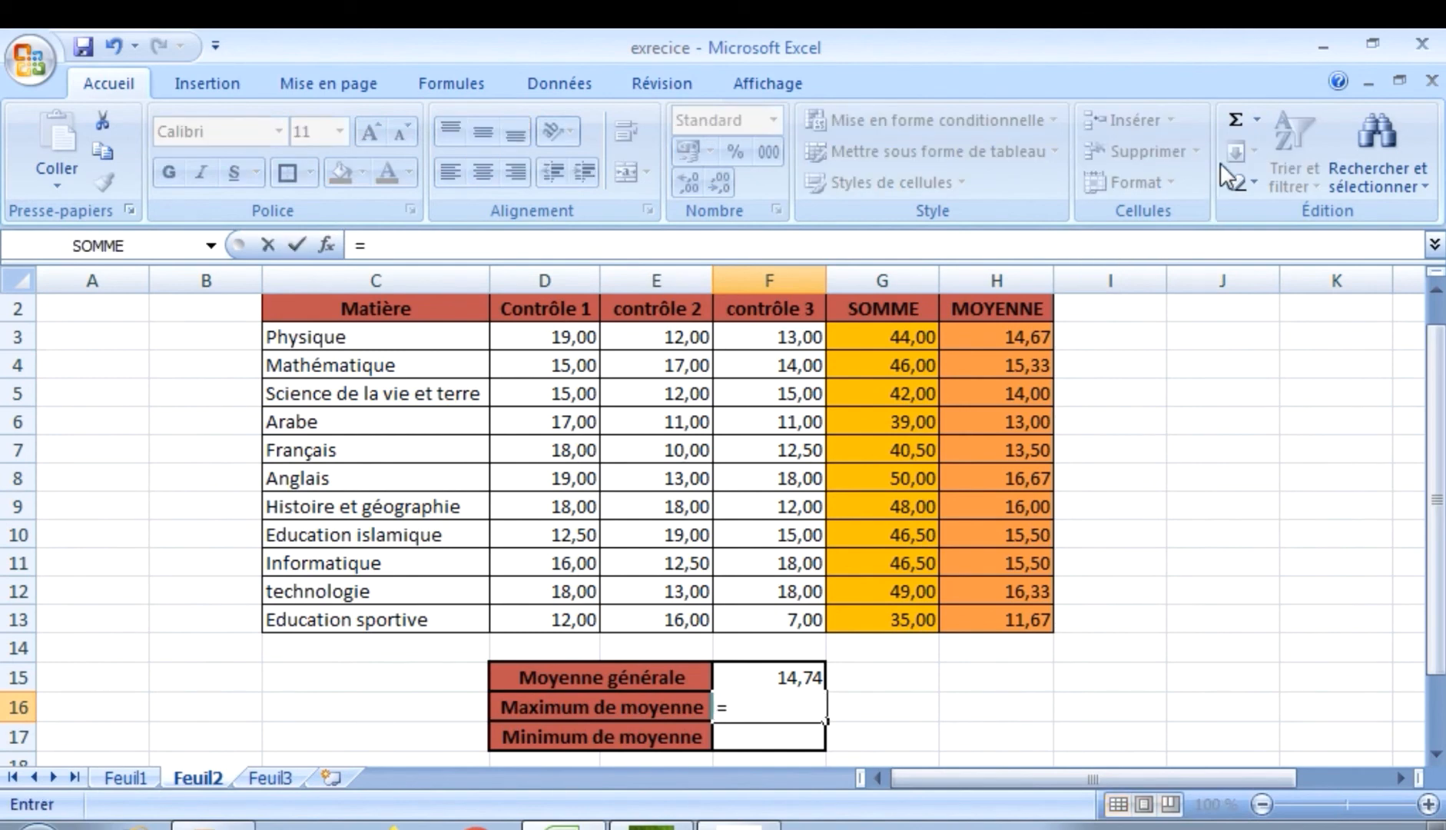
left_click(1260, 117)
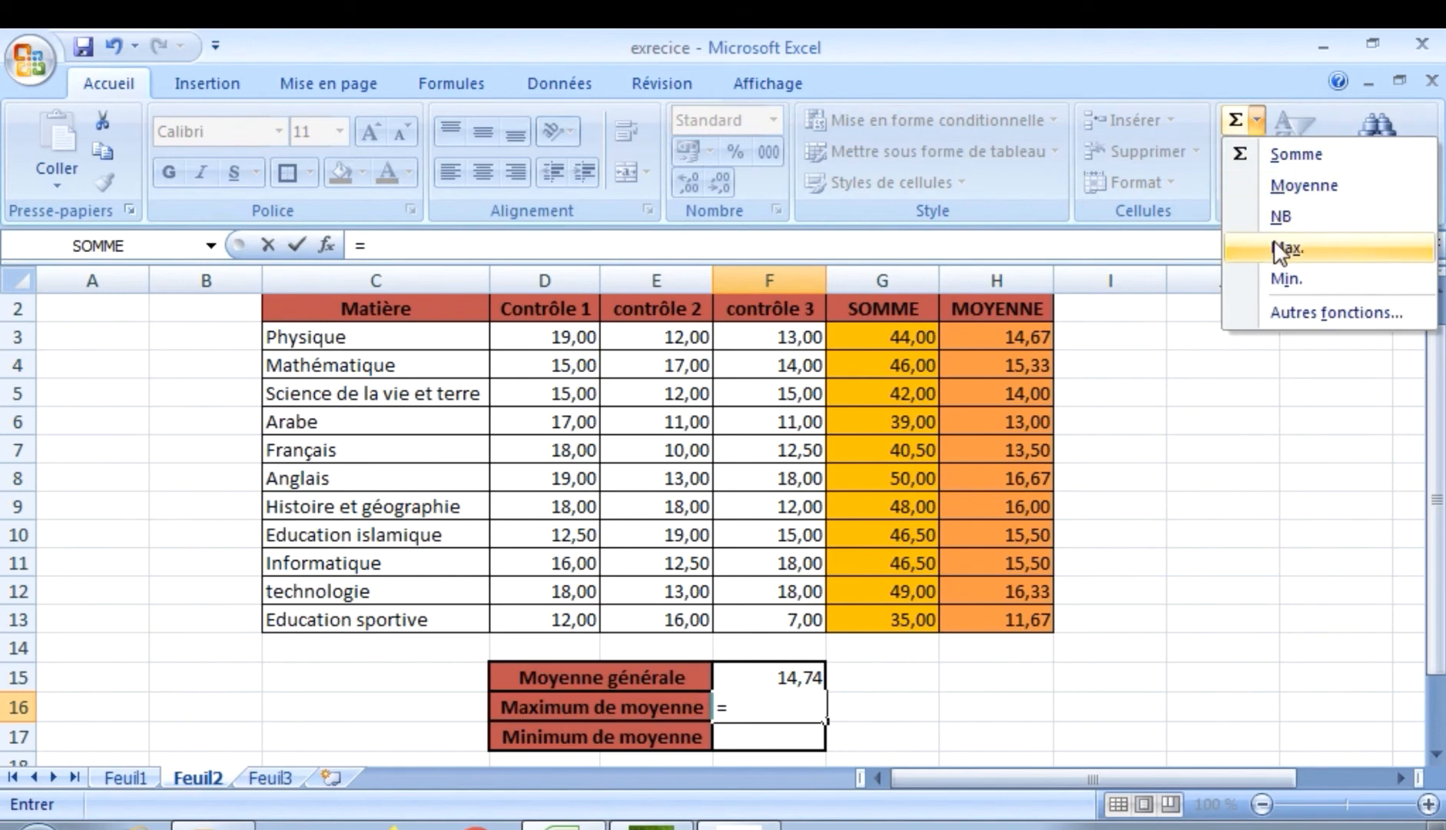
left_click(1274, 244)
left_click(1257, 120)
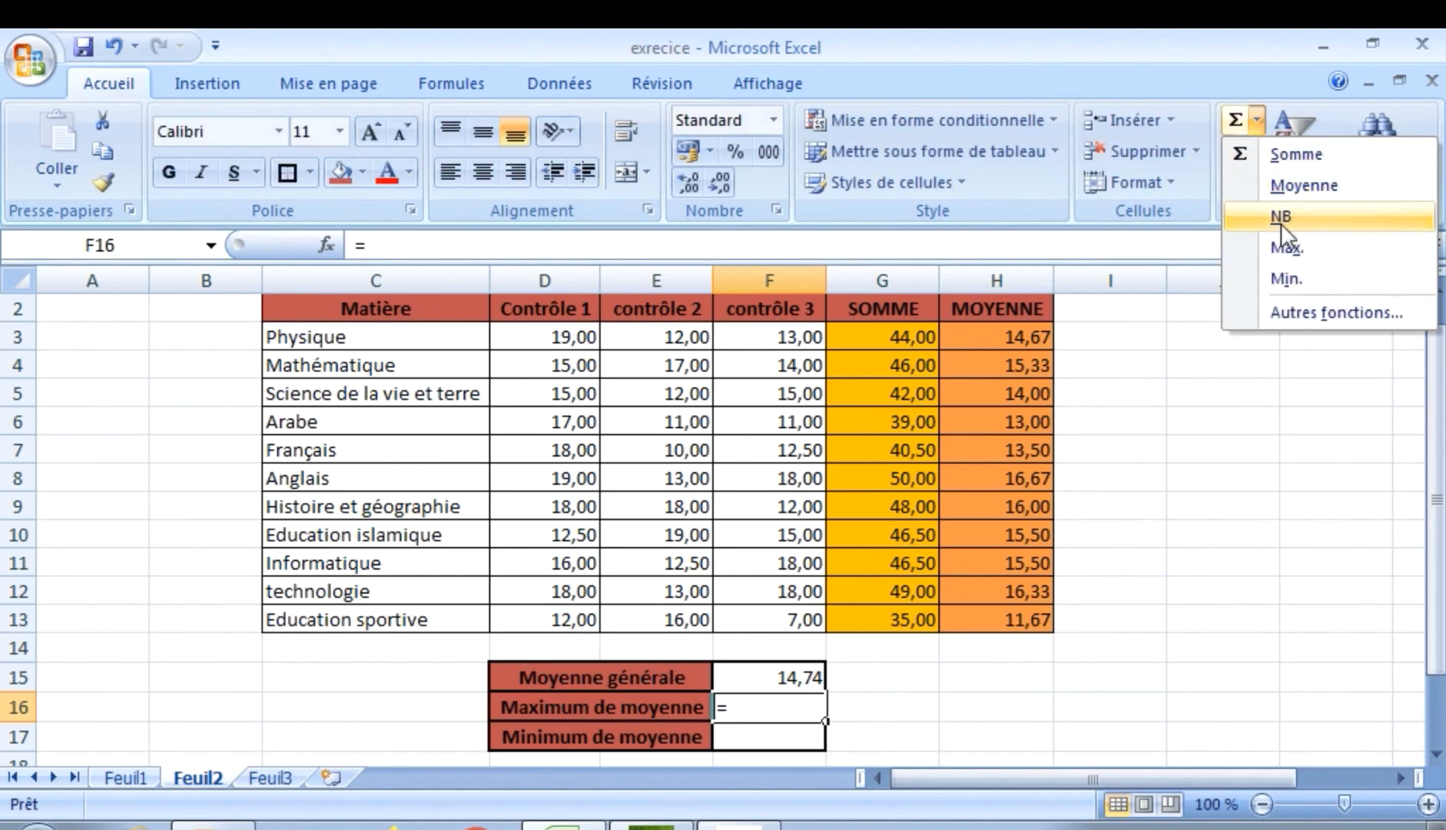
left_click(1284, 246)
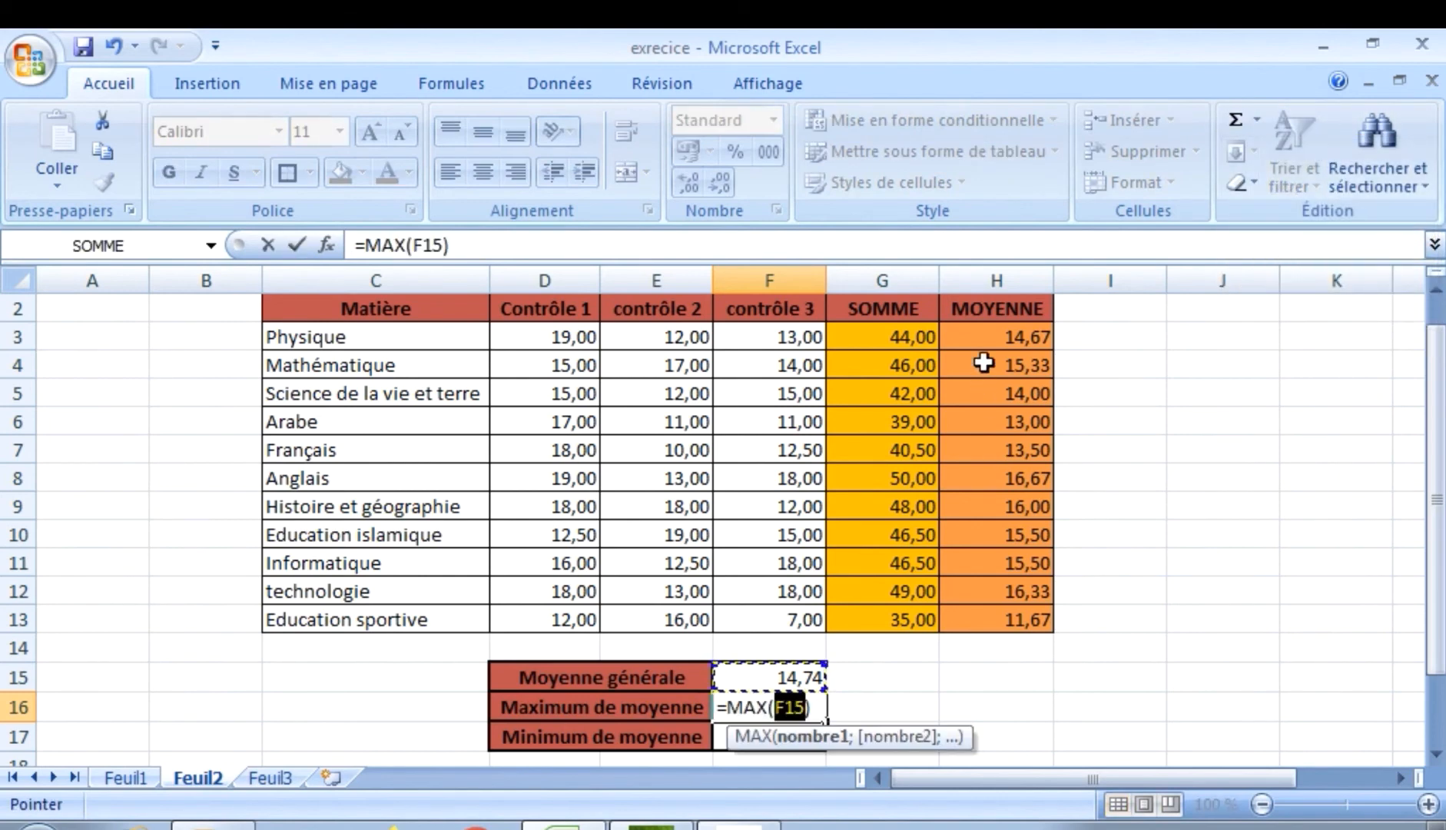
left_click(981, 331)
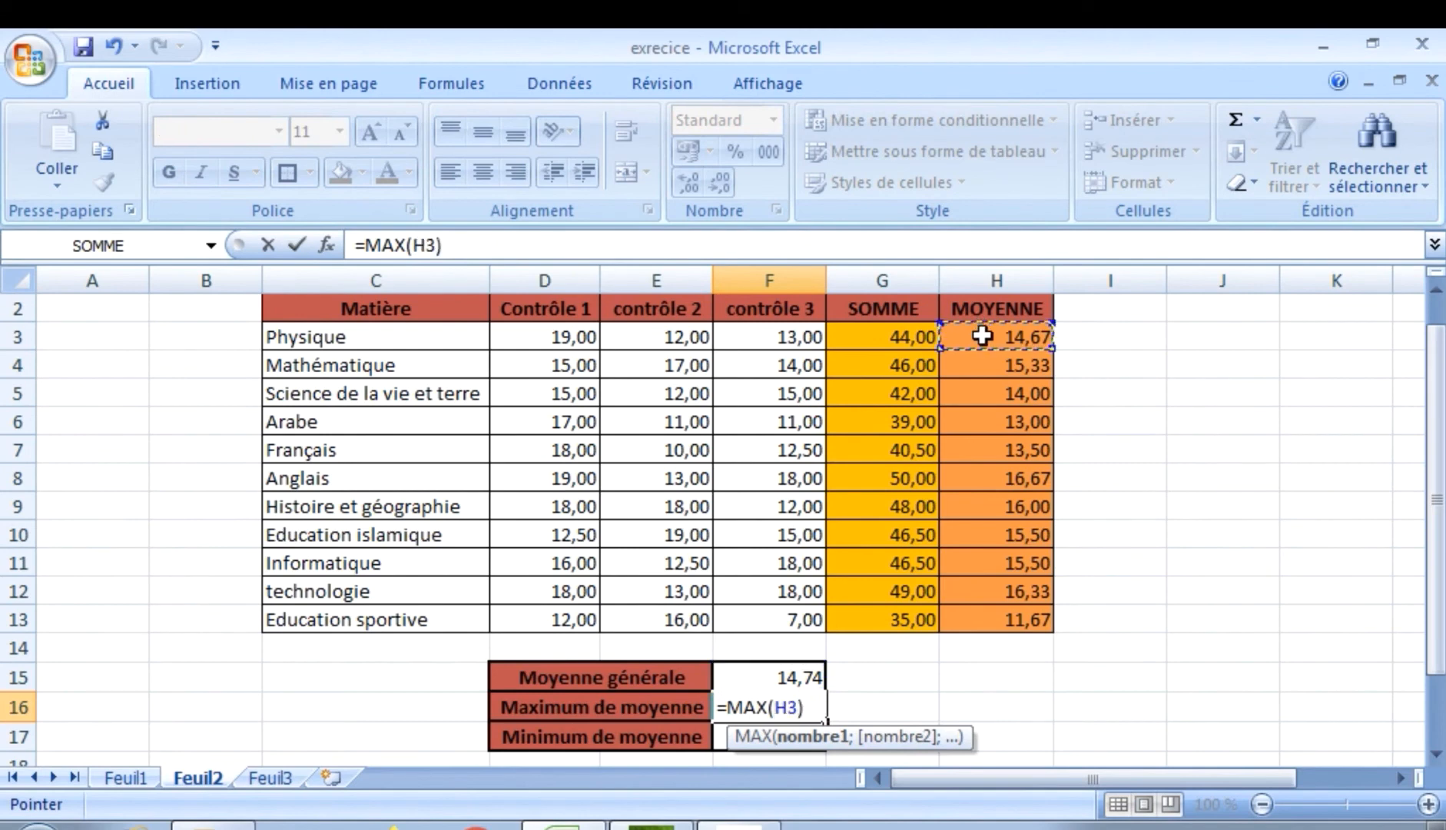
type(":H3")
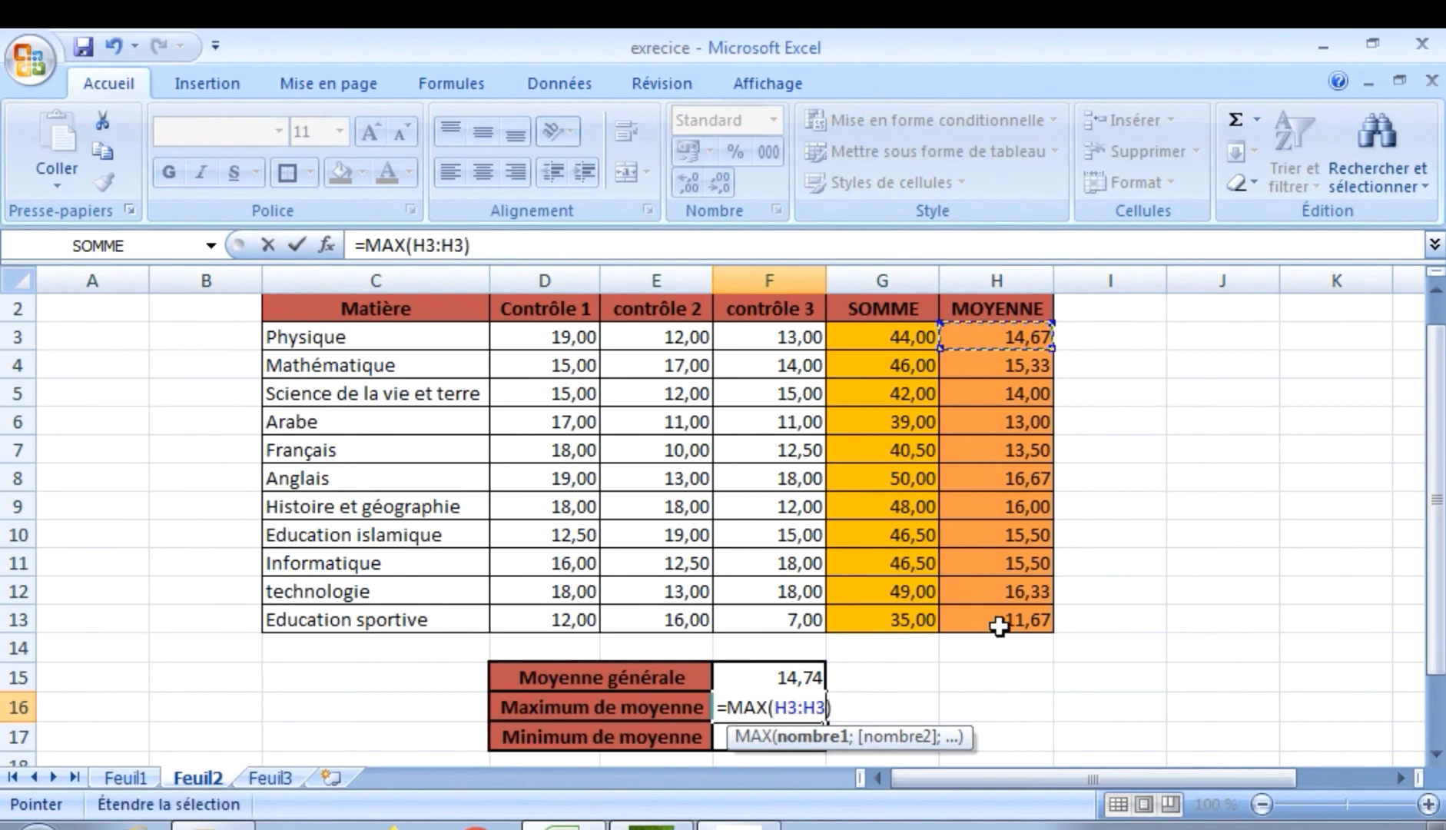
key("BackSpace")
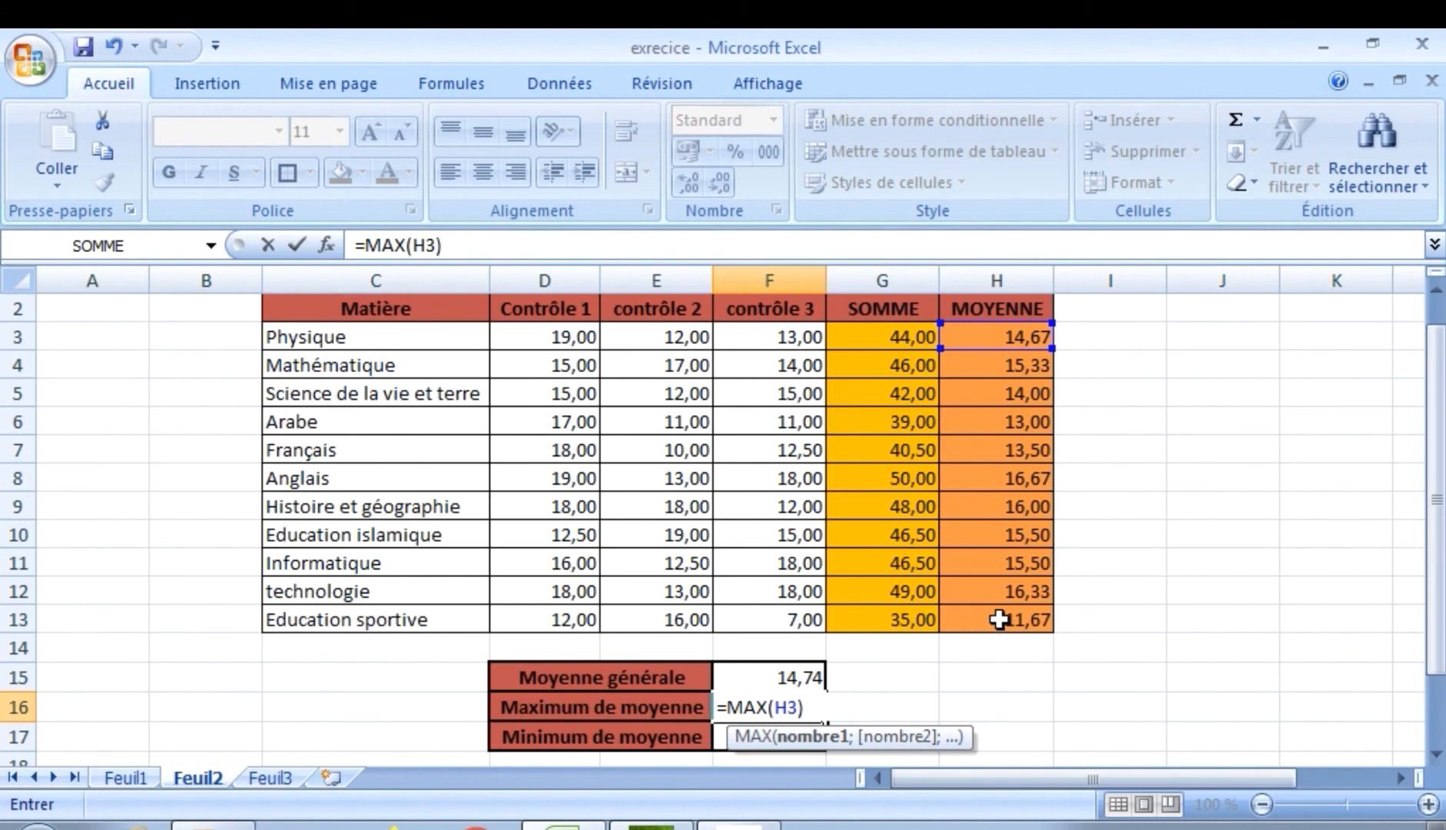
left_click(1000, 620)
left_click(804, 710)
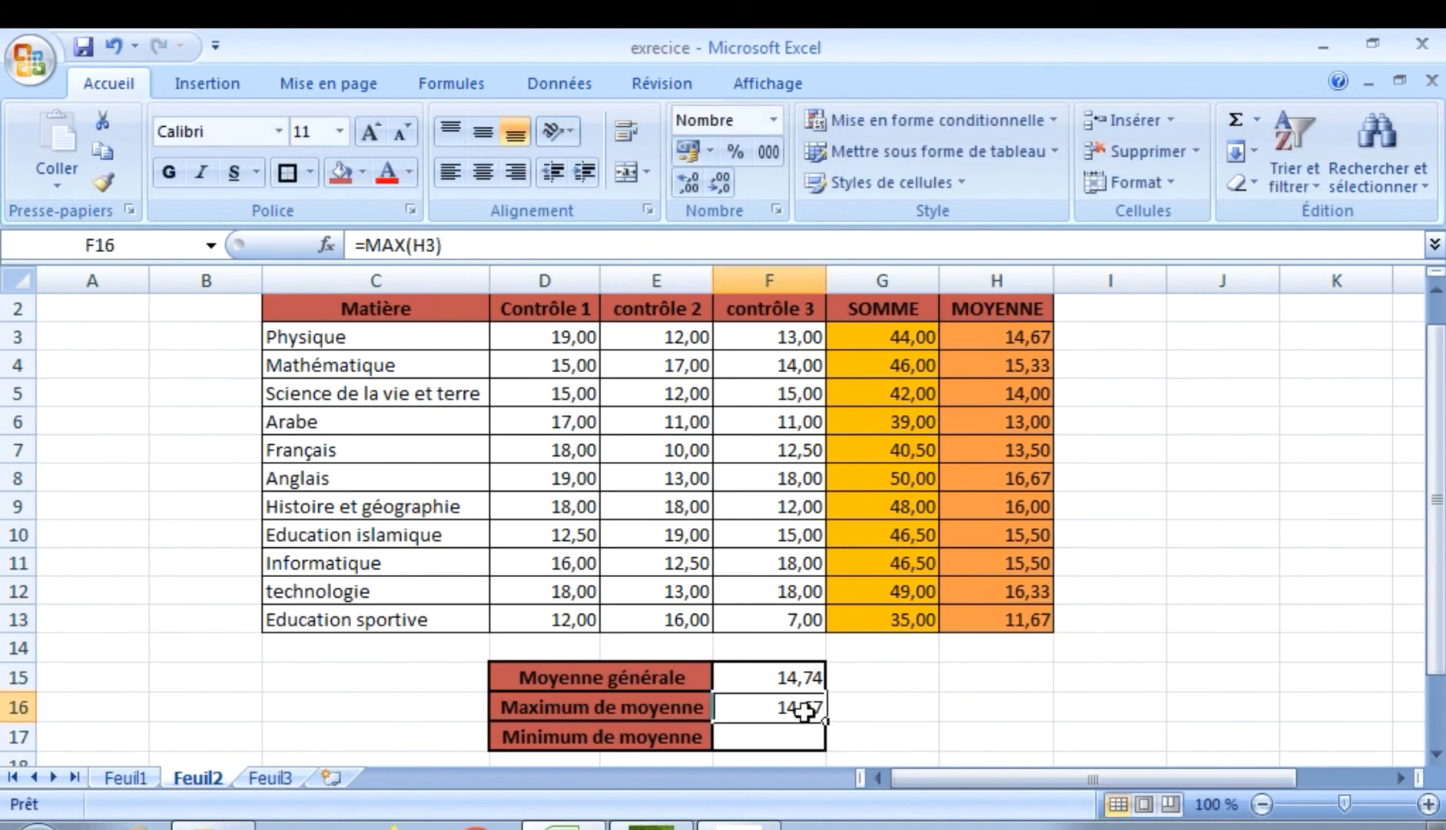
Extend the MAX formula in F16 to cover all subject averages, =MAX(H3:H13), and select the Anglais average for comparison.
double_click(805, 711)
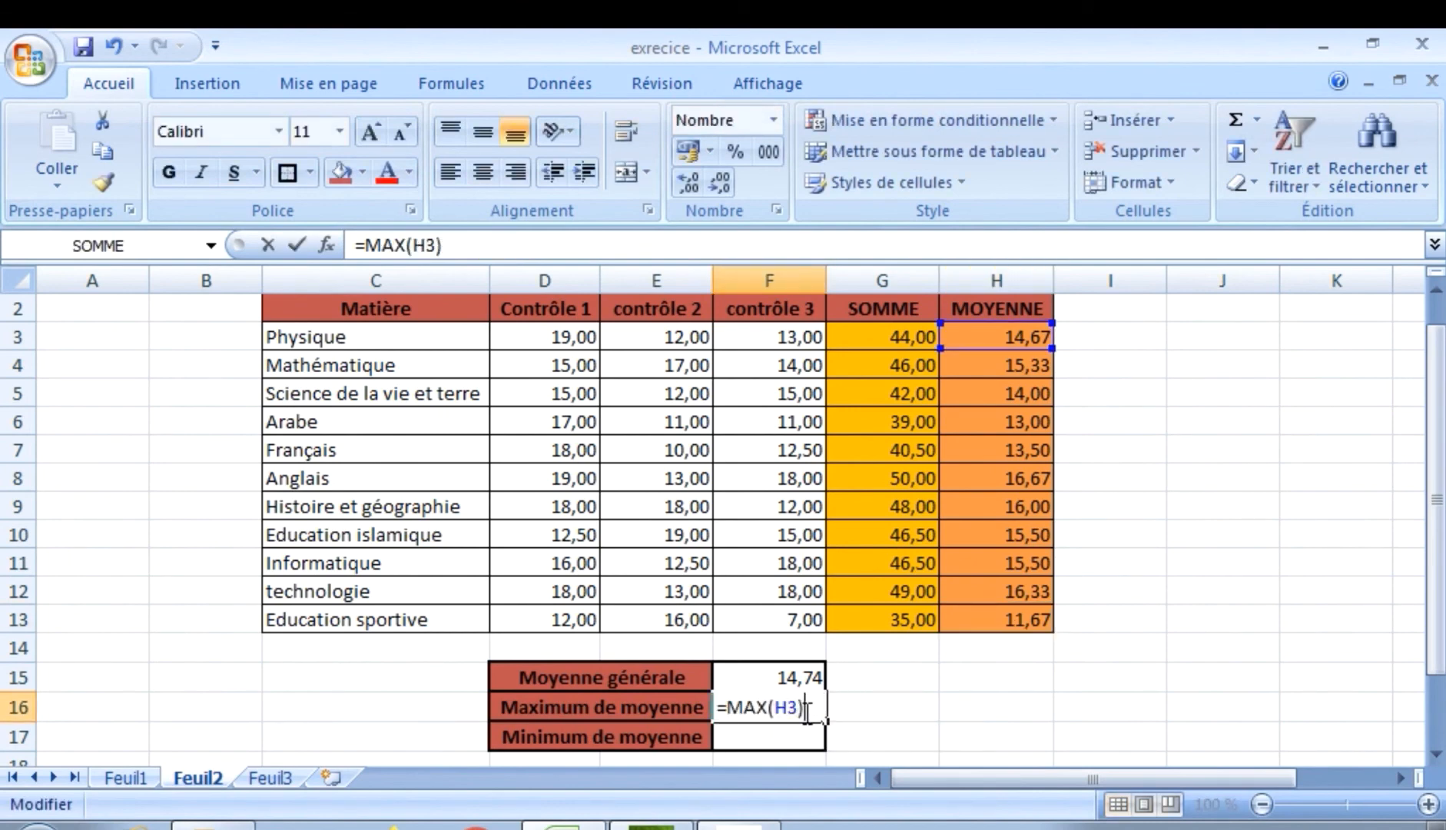
key("BackSpace")
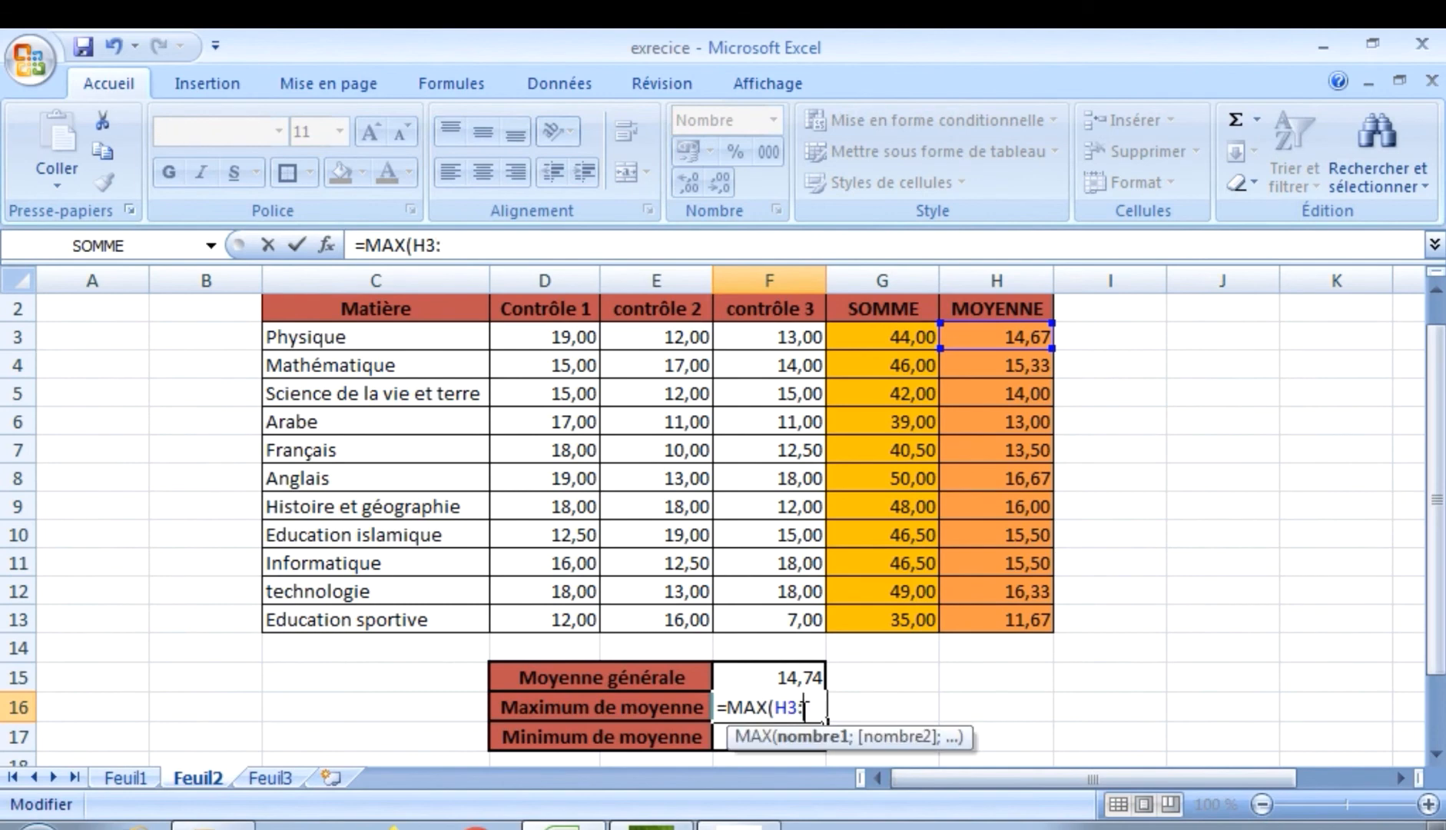
left_click(980, 616)
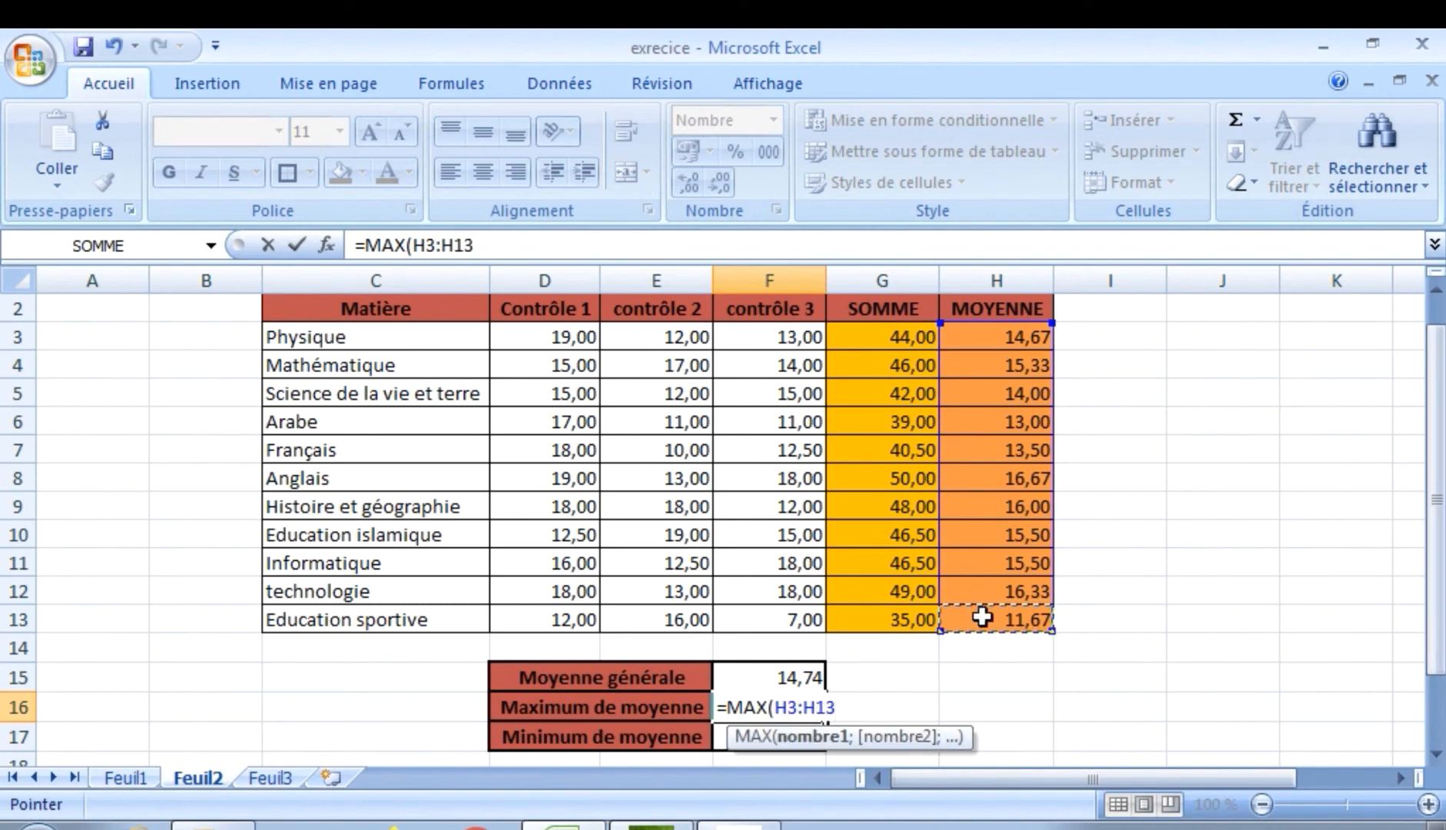
type(")")
key("Return")
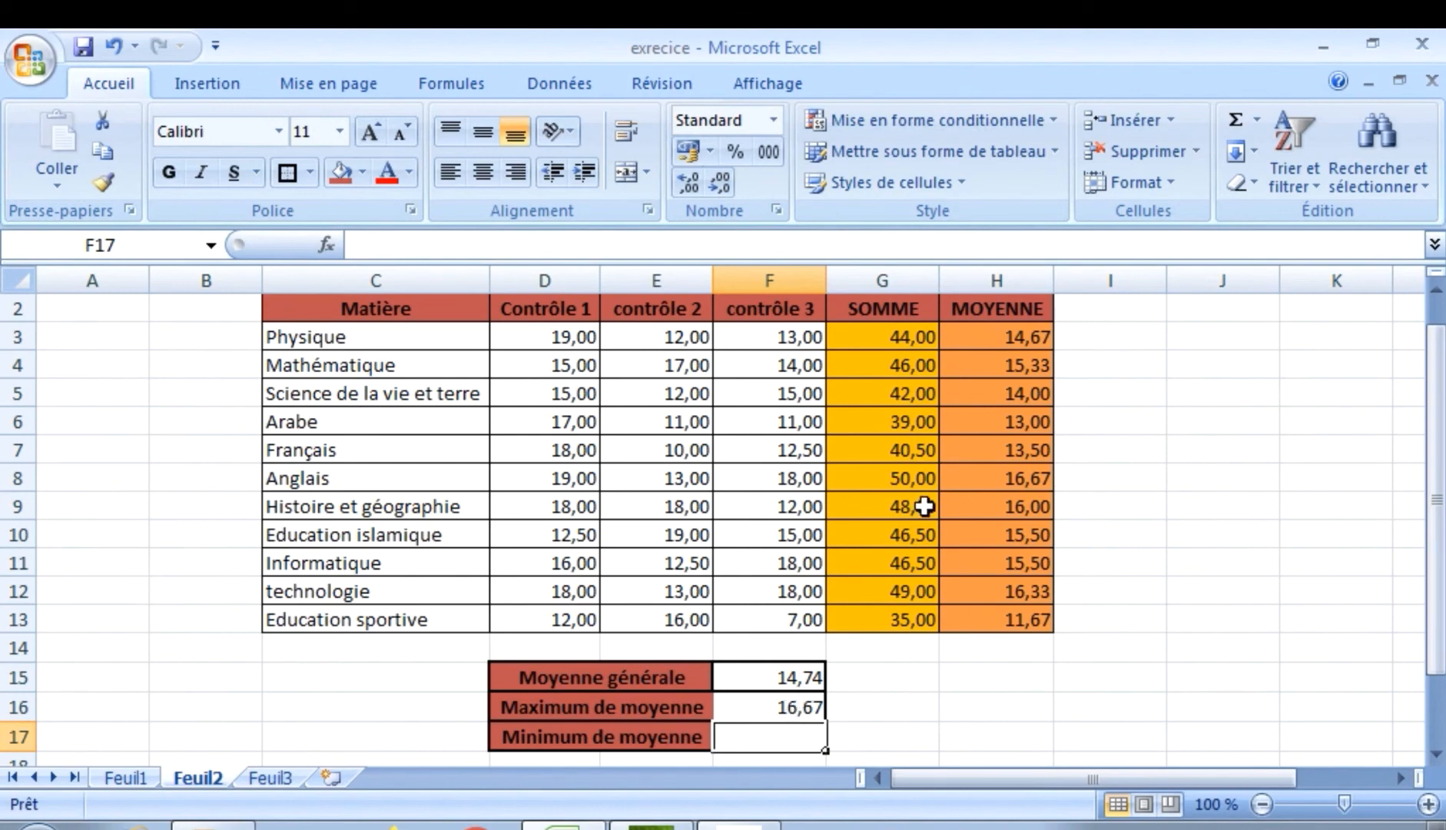
left_click(1033, 482)
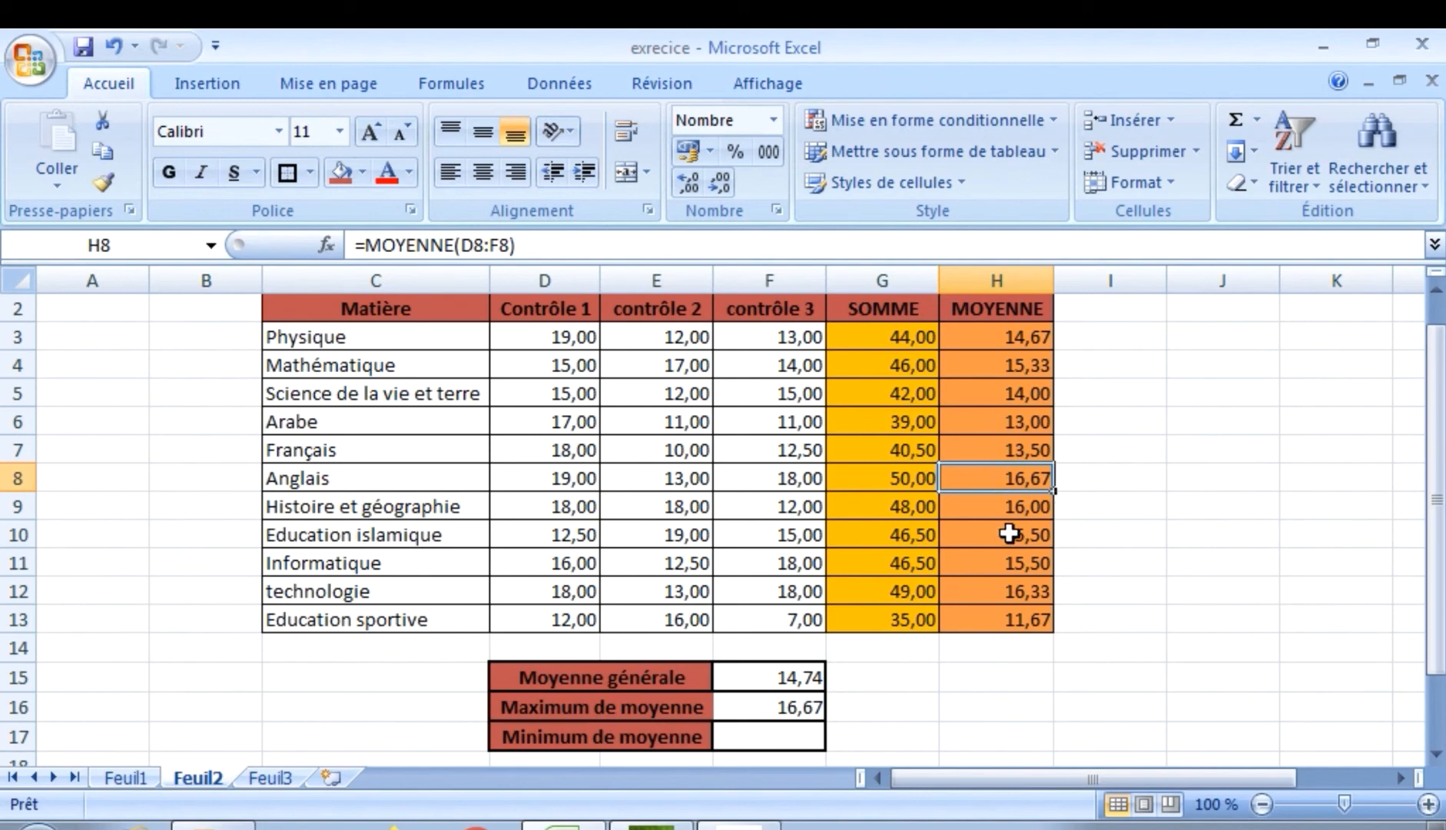
Enter =MIN(H3:H13) in F17 to calculate the lowest of the subject averages.
left_click(794, 737)
type("=")
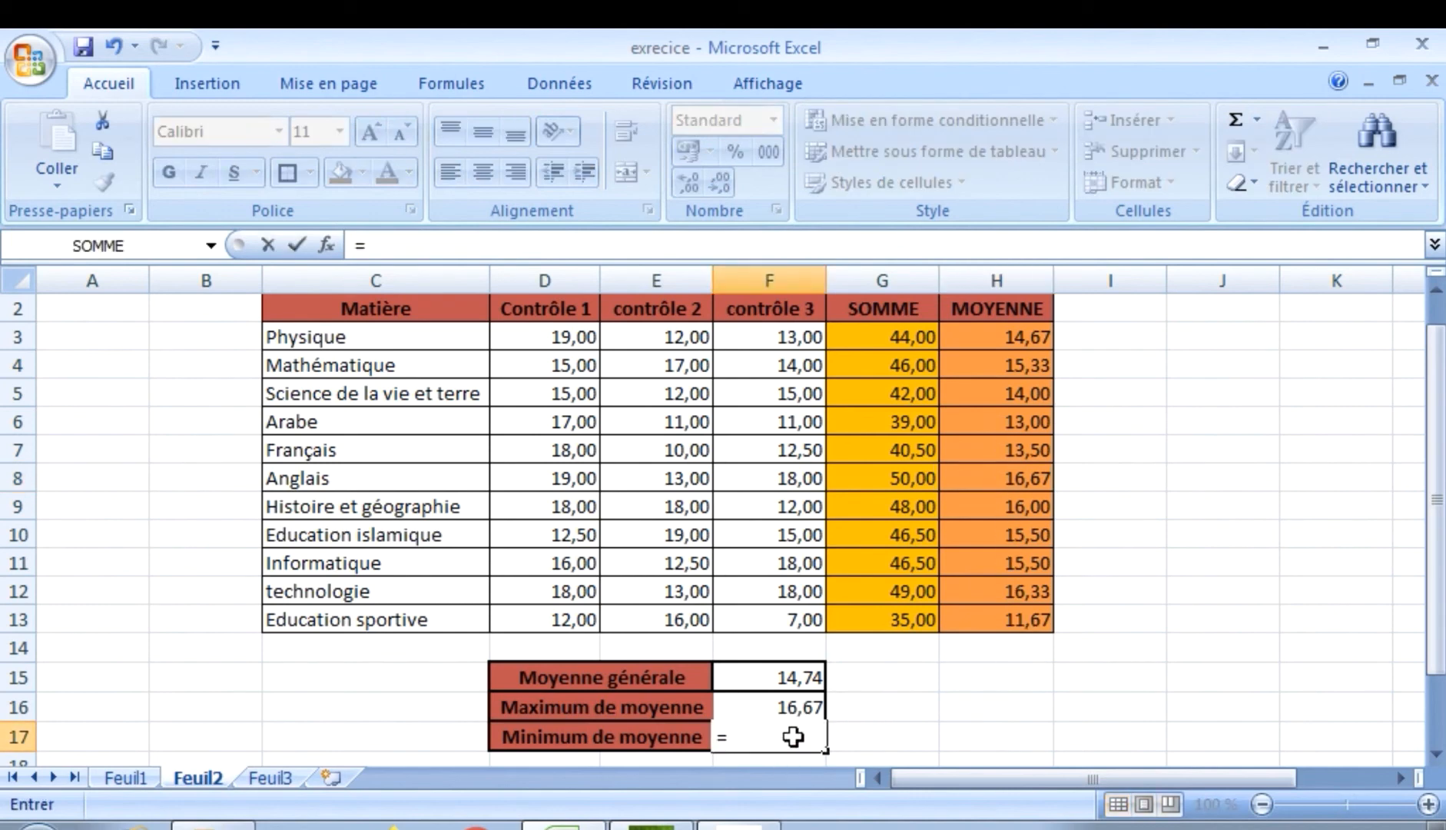
type("min")
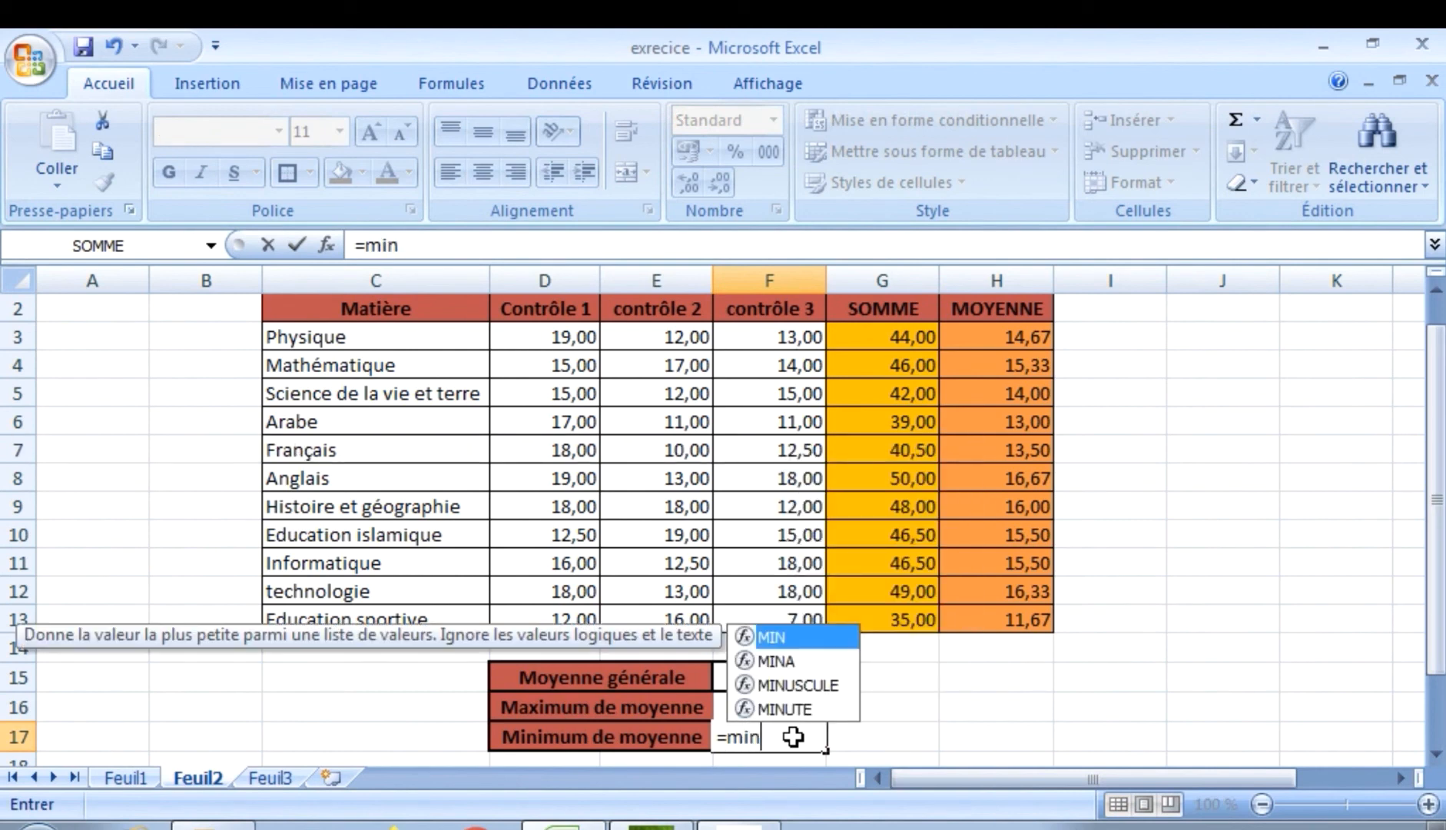
double_click(783, 635)
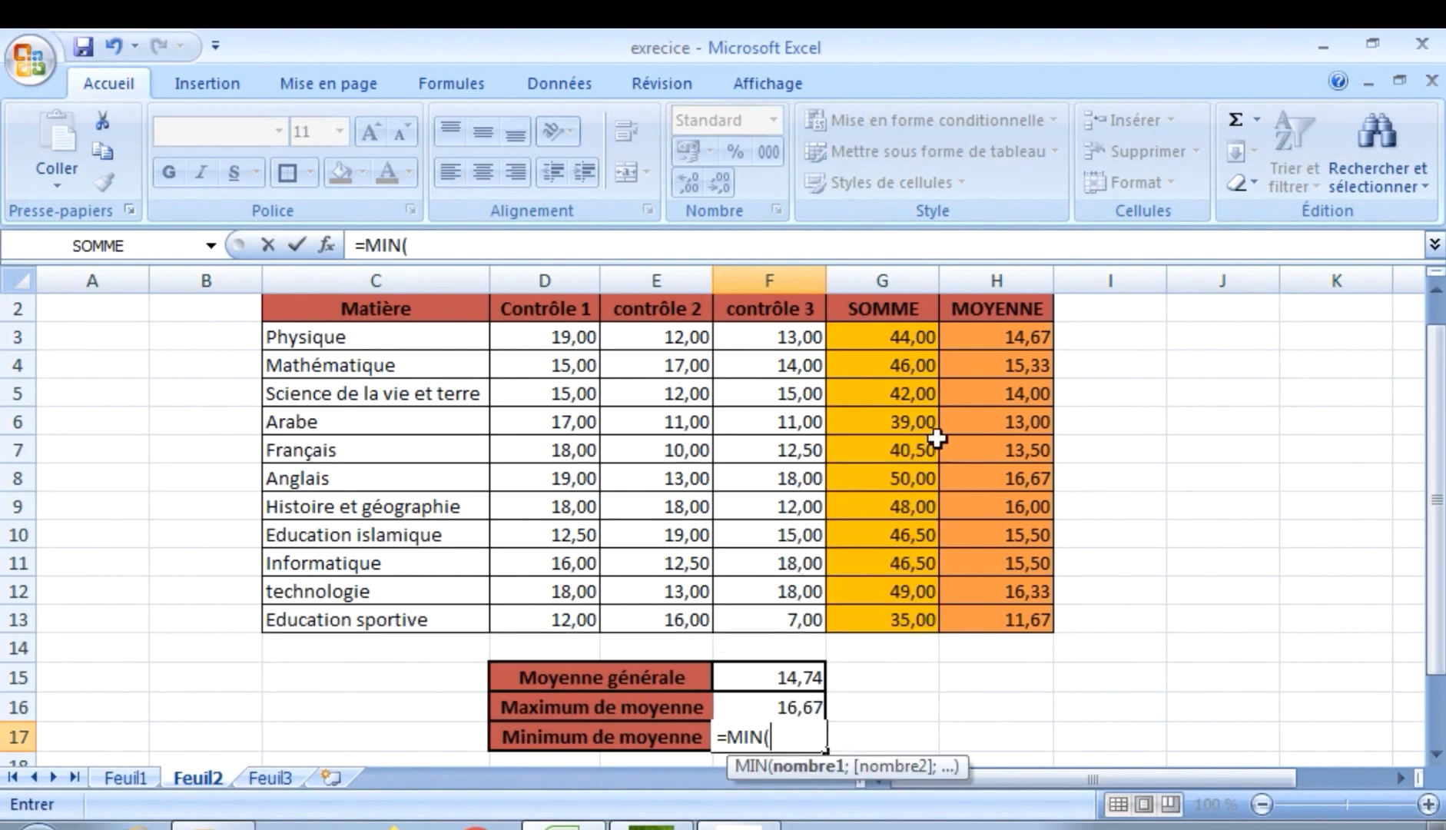
left_click_drag(989, 347, 1003, 613)
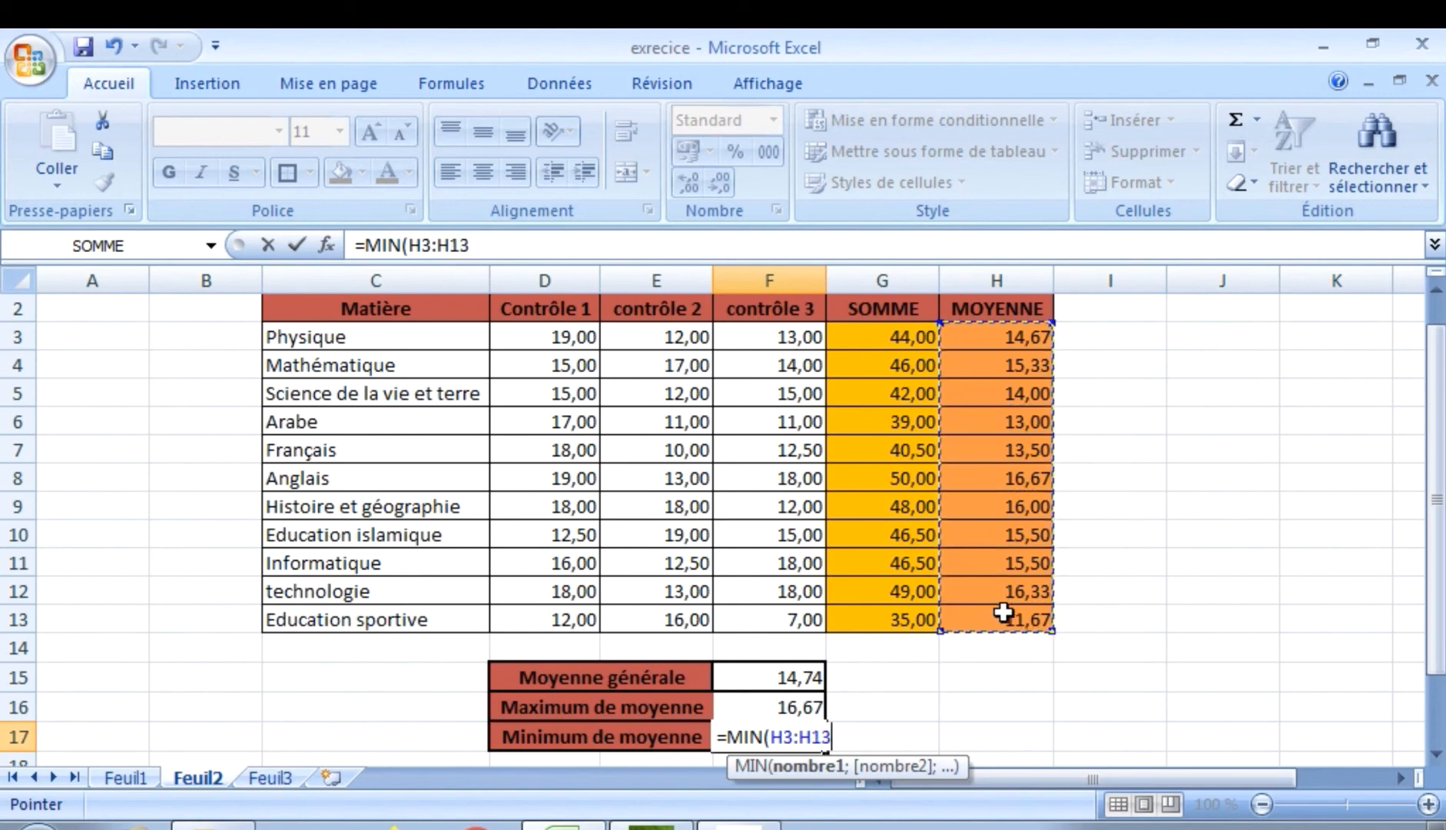
type(")")
key("Return")
left_click(772, 712)
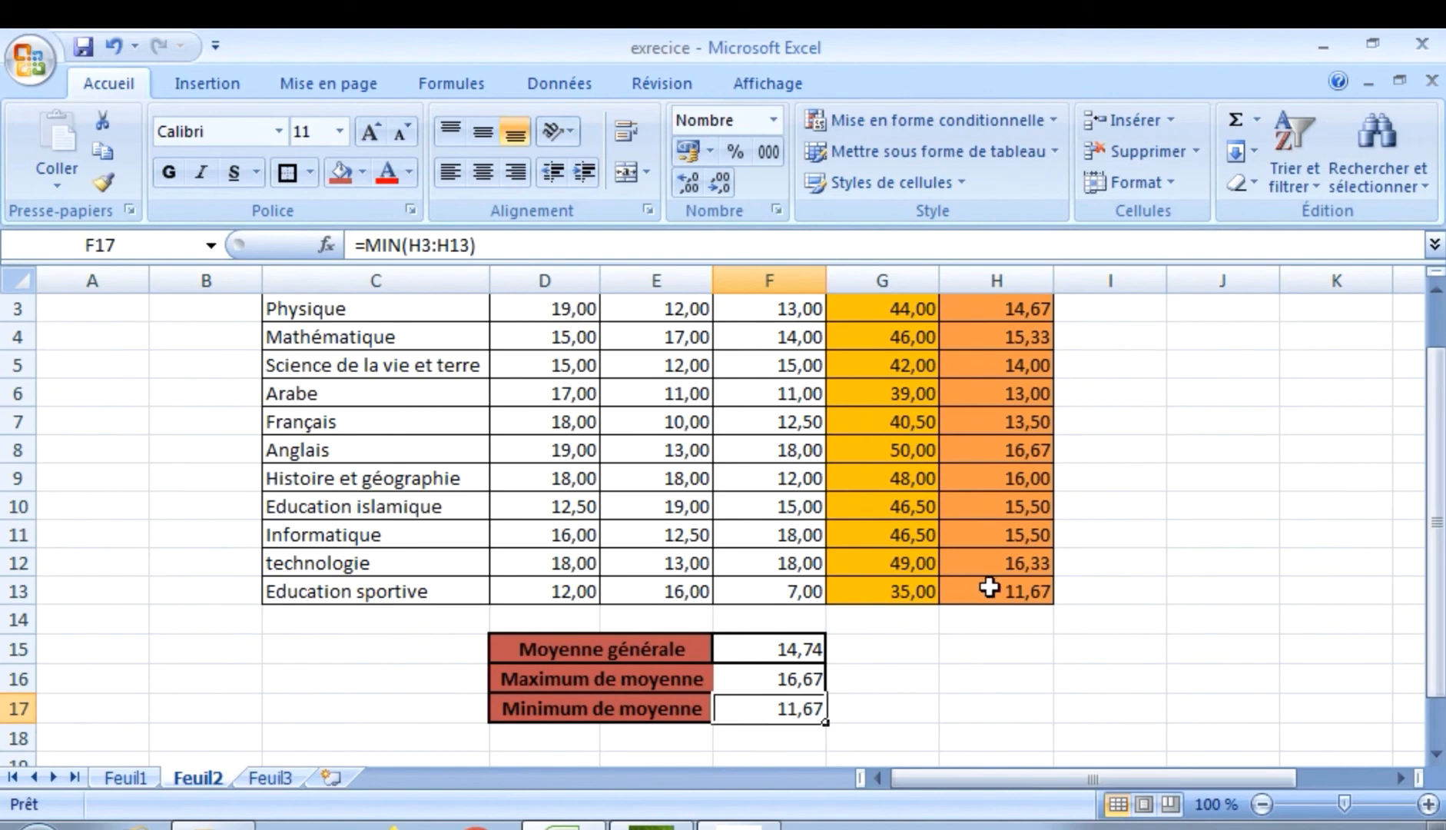
Change the Contrôle 1 grade for Education sportive in D13 to 20.
double_click(568, 591)
key("BackSpace")
key("BackSpace")
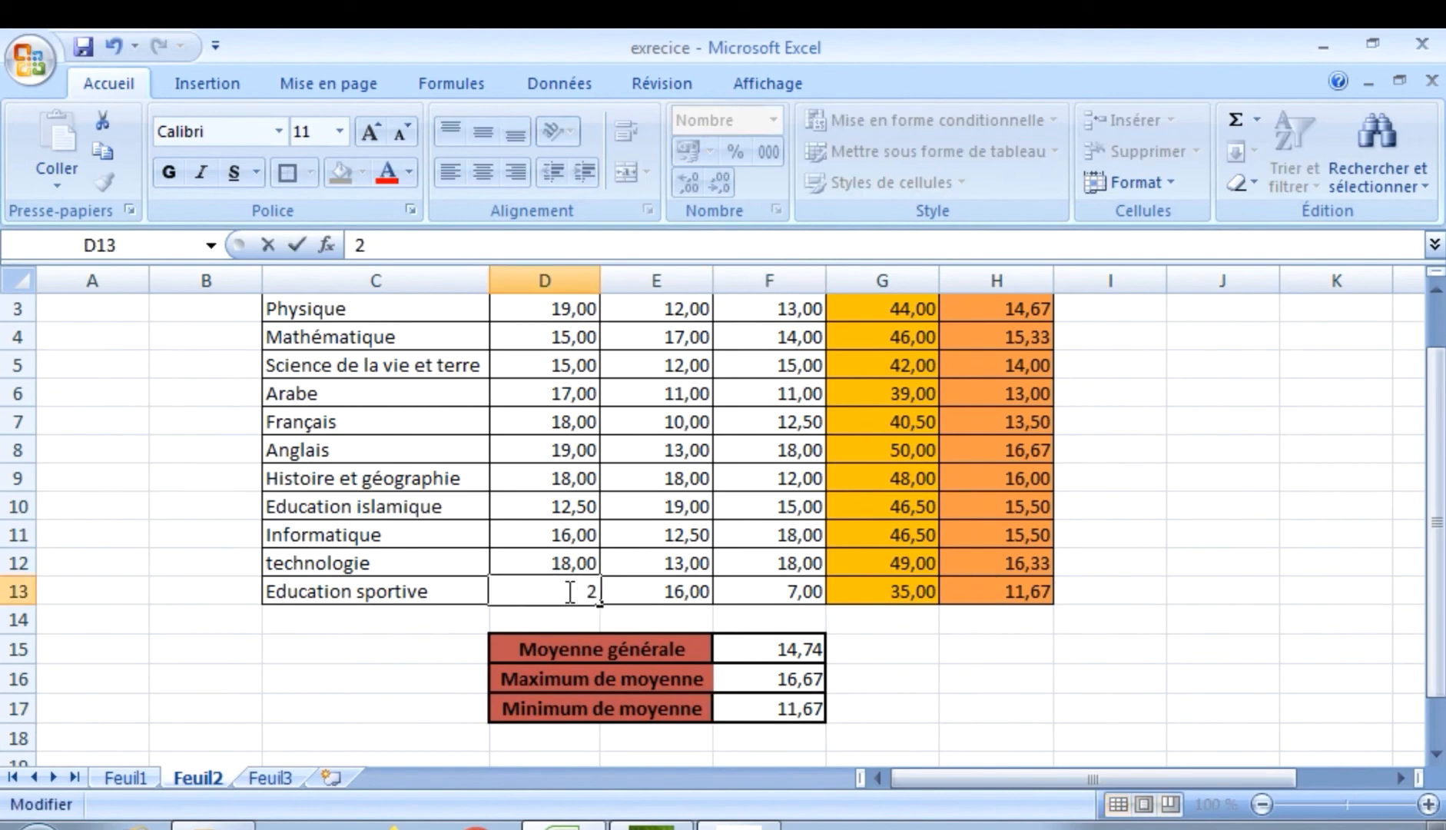
key("Return")
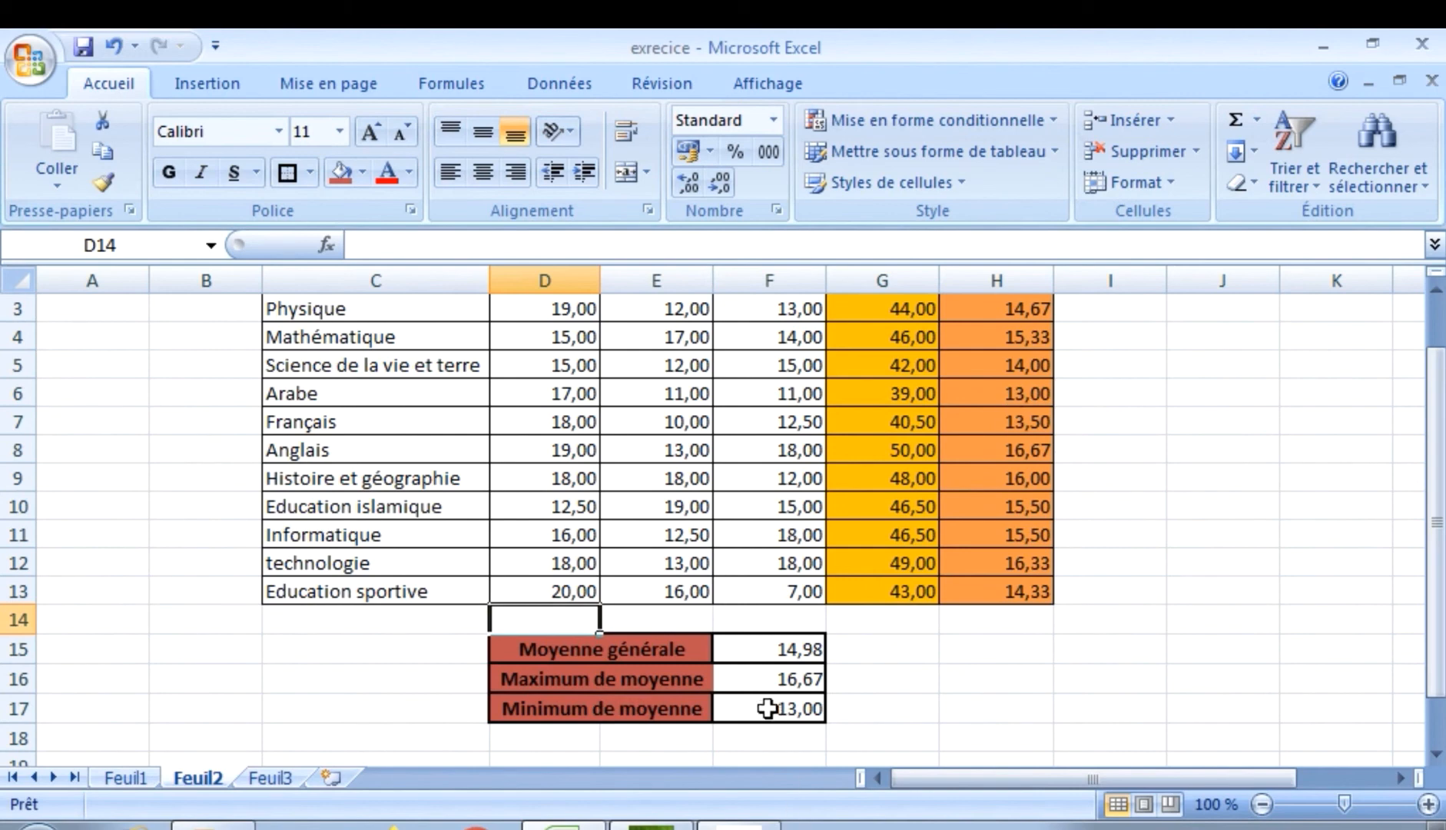
Enter the header "coefficient" in B2 and apply all borders to B2:B13.
left_click_drag(1433, 562, 1436, 547)
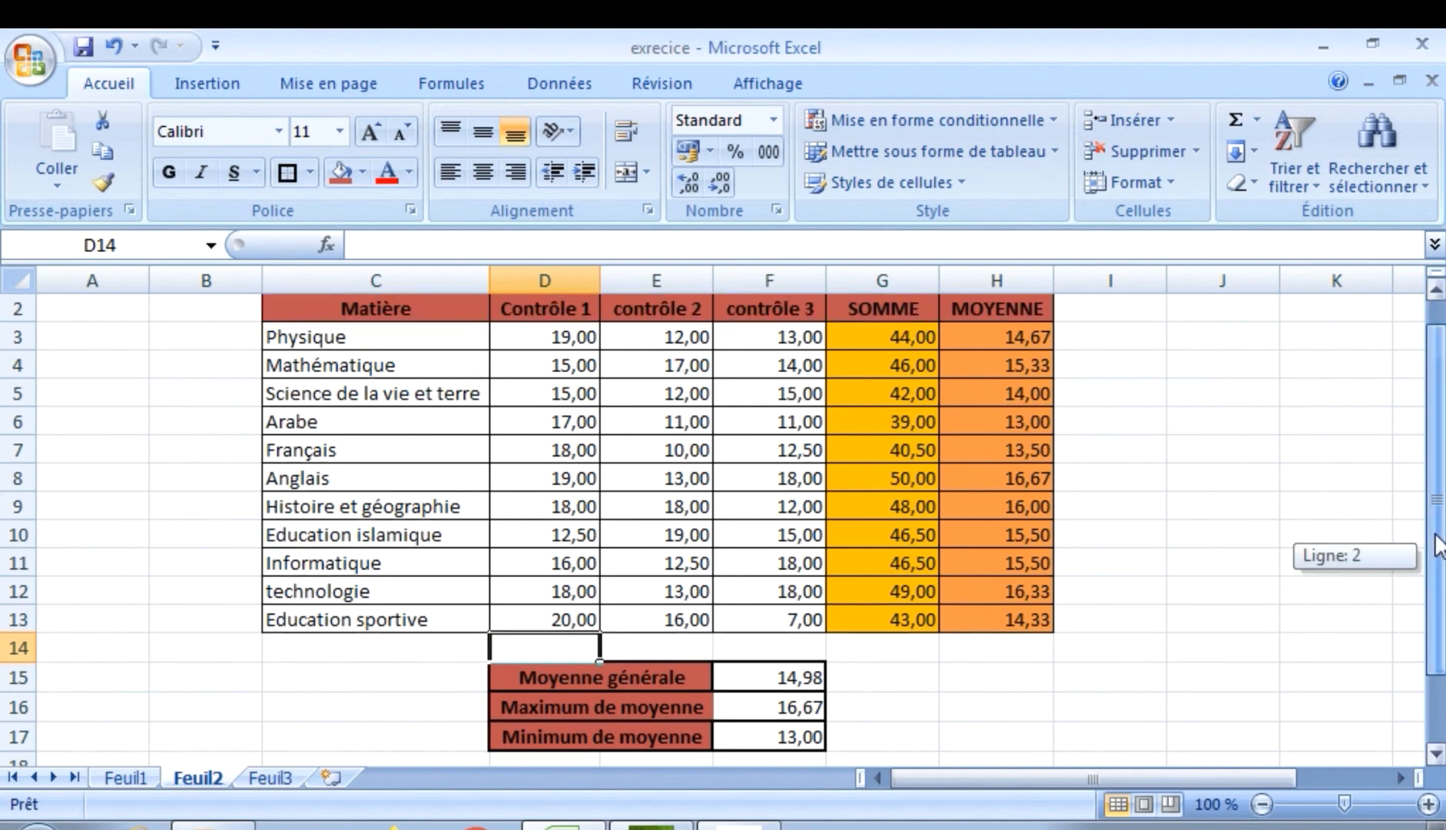
left_click(236, 313)
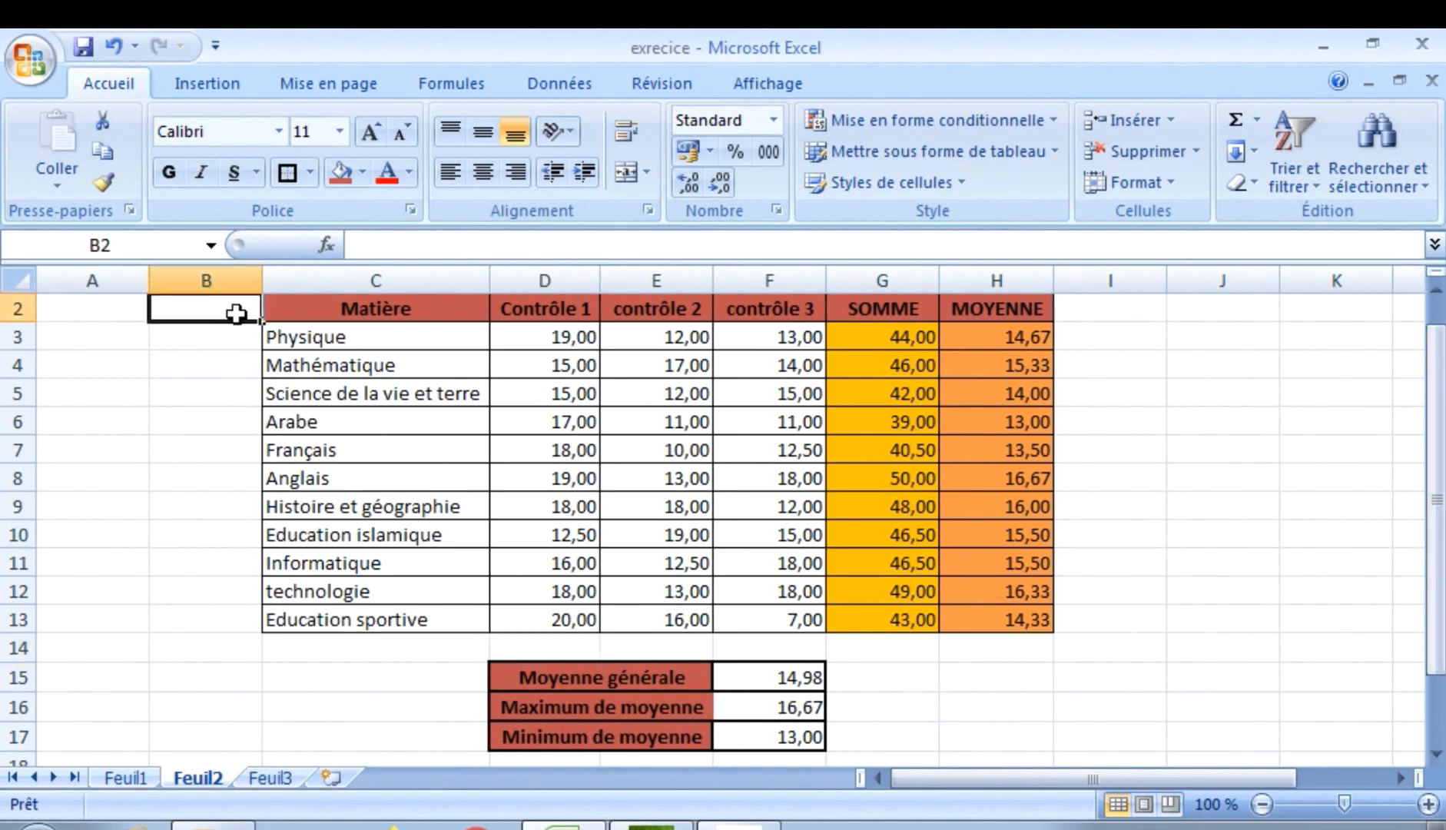
type("coefficient")
key("Return")
left_click_drag(221, 309, 239, 606)
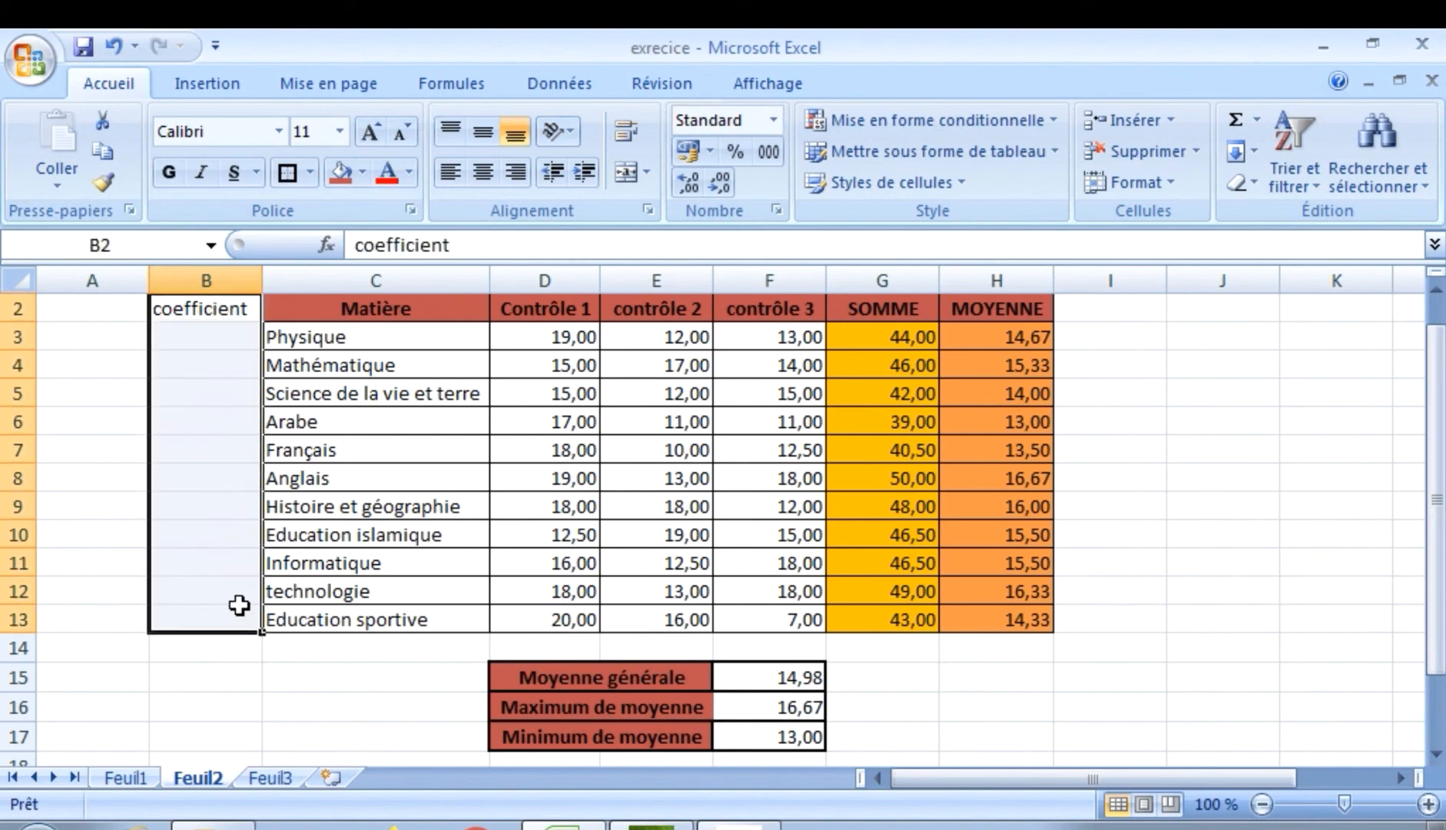
left_click(312, 169)
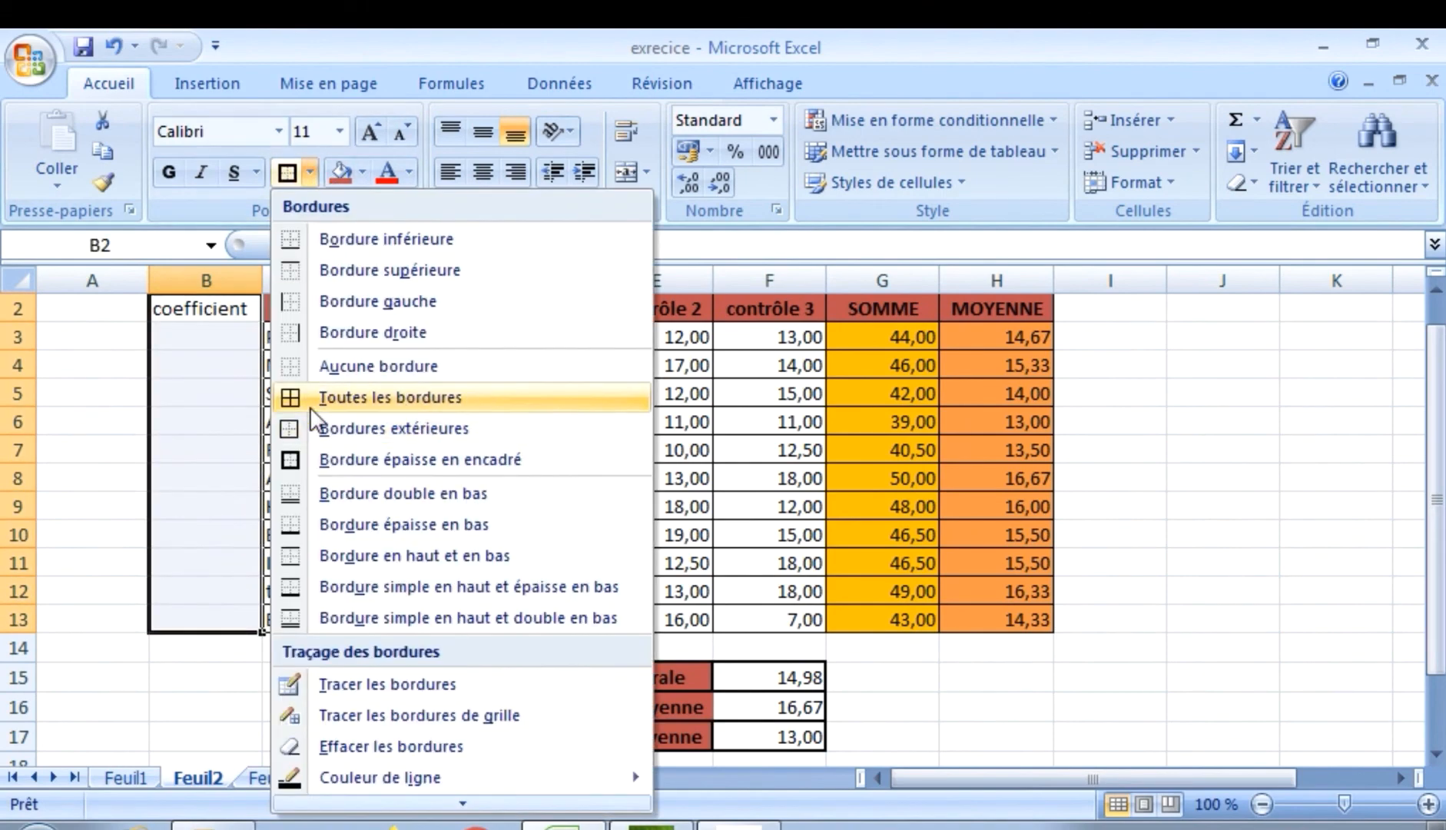
left_click(310, 396)
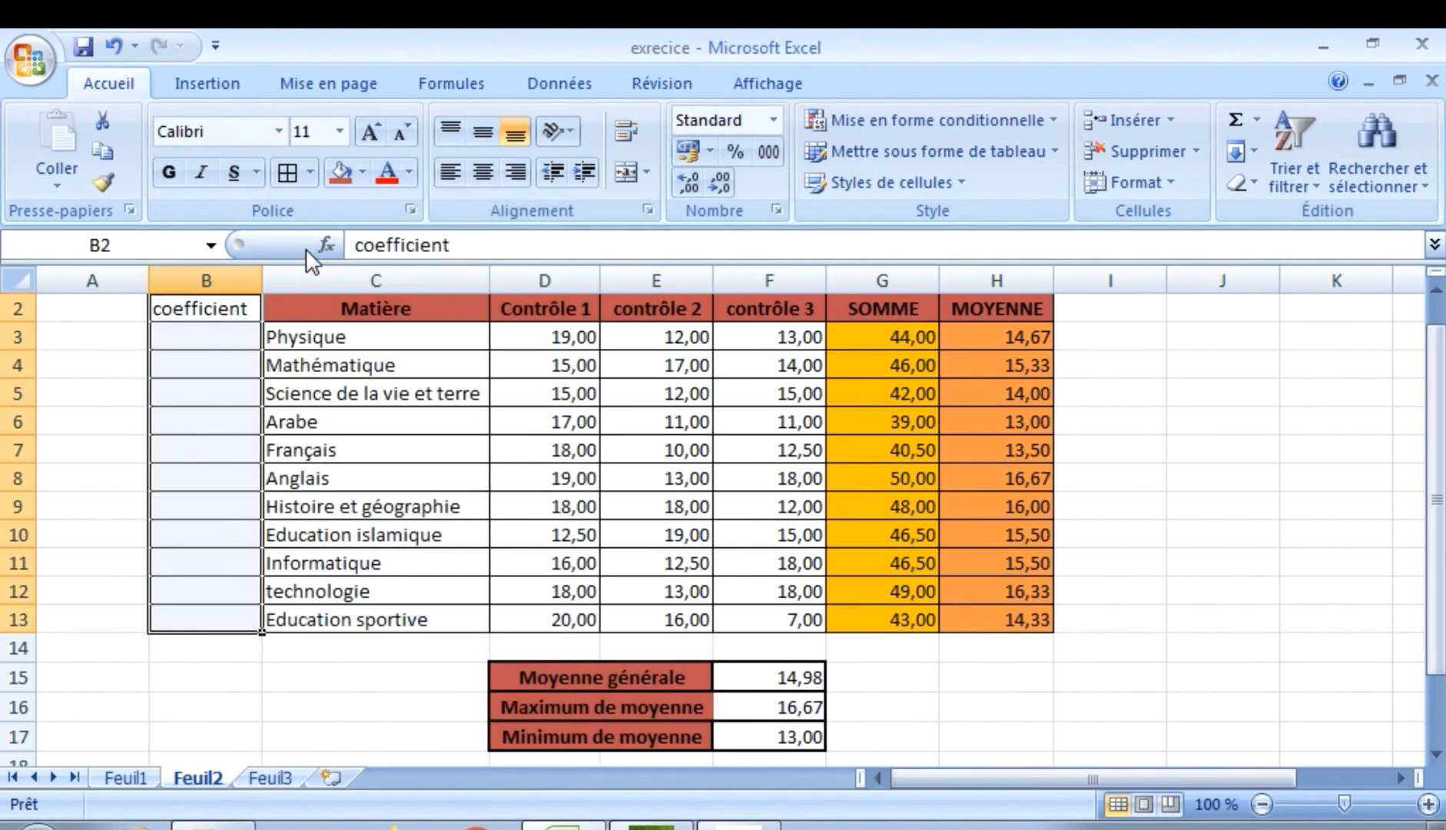
Fill the coefficient header cell B2 with the theme red and make its text bold.
left_click(228, 307)
left_click(363, 163)
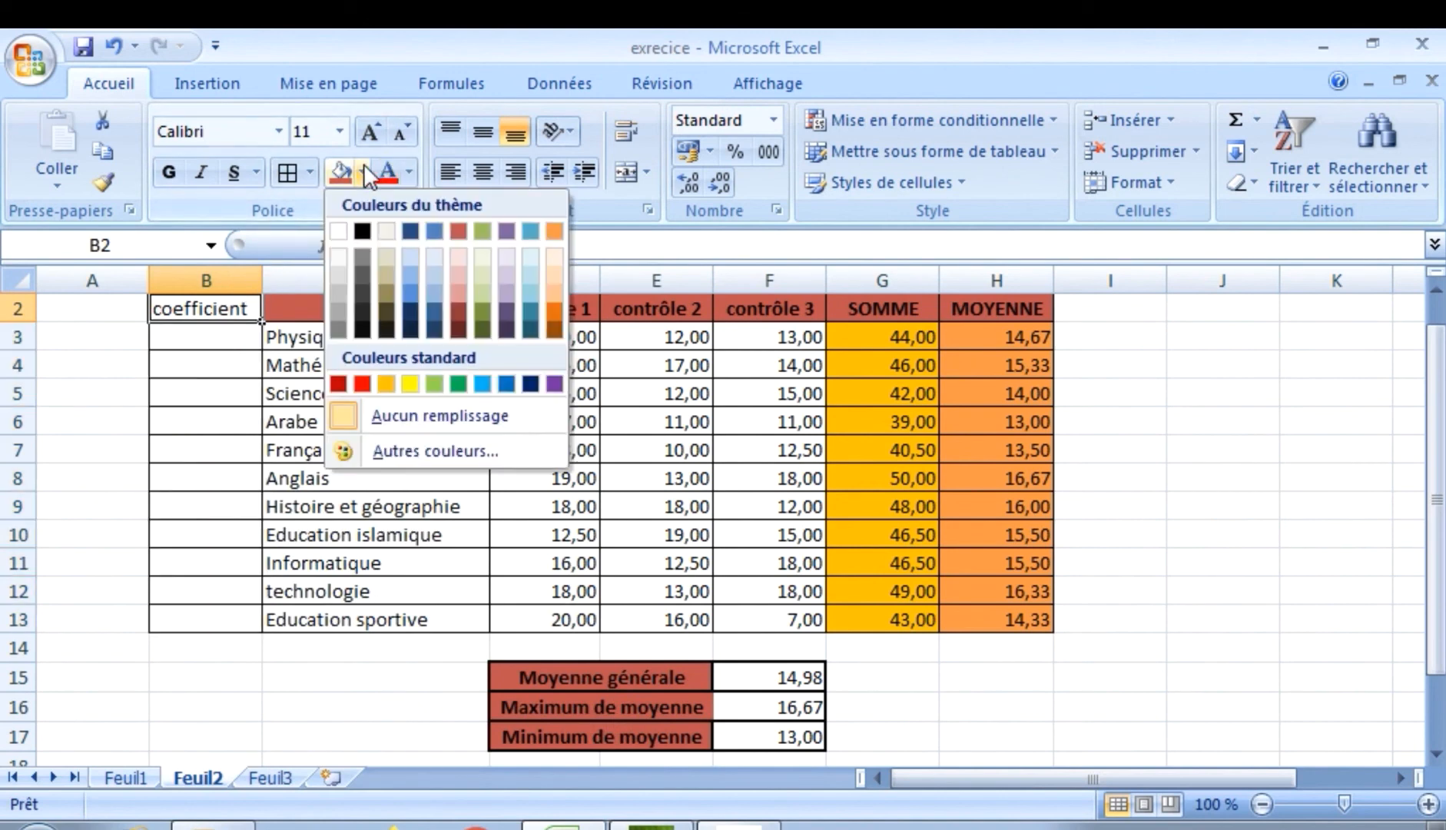
left_click(459, 225)
left_click(166, 170)
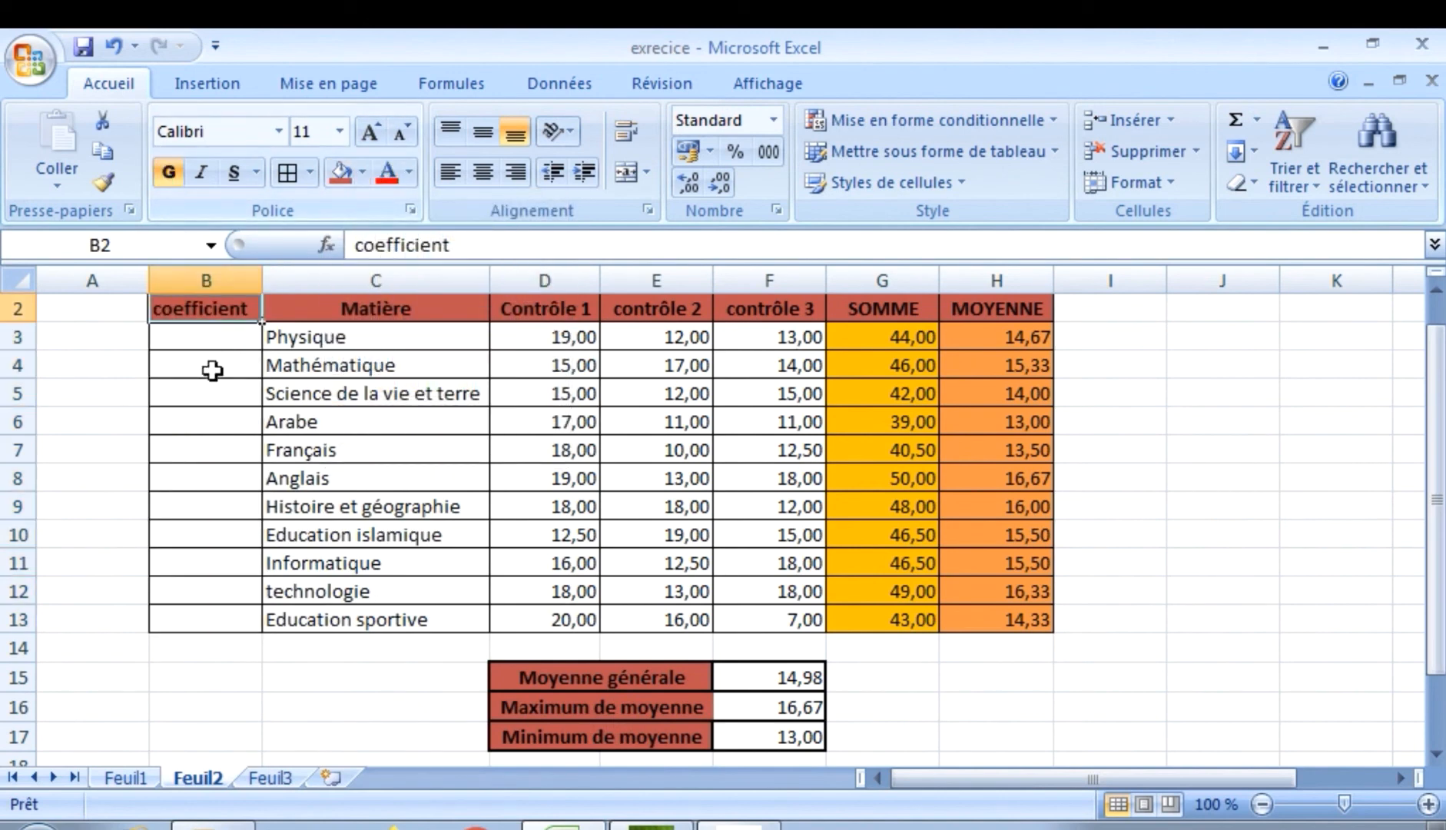
Enter the subject coefficients from B3 down: 4, 4, 4, 2, 3, and 2 for each remaining subject.
left_click(224, 341)
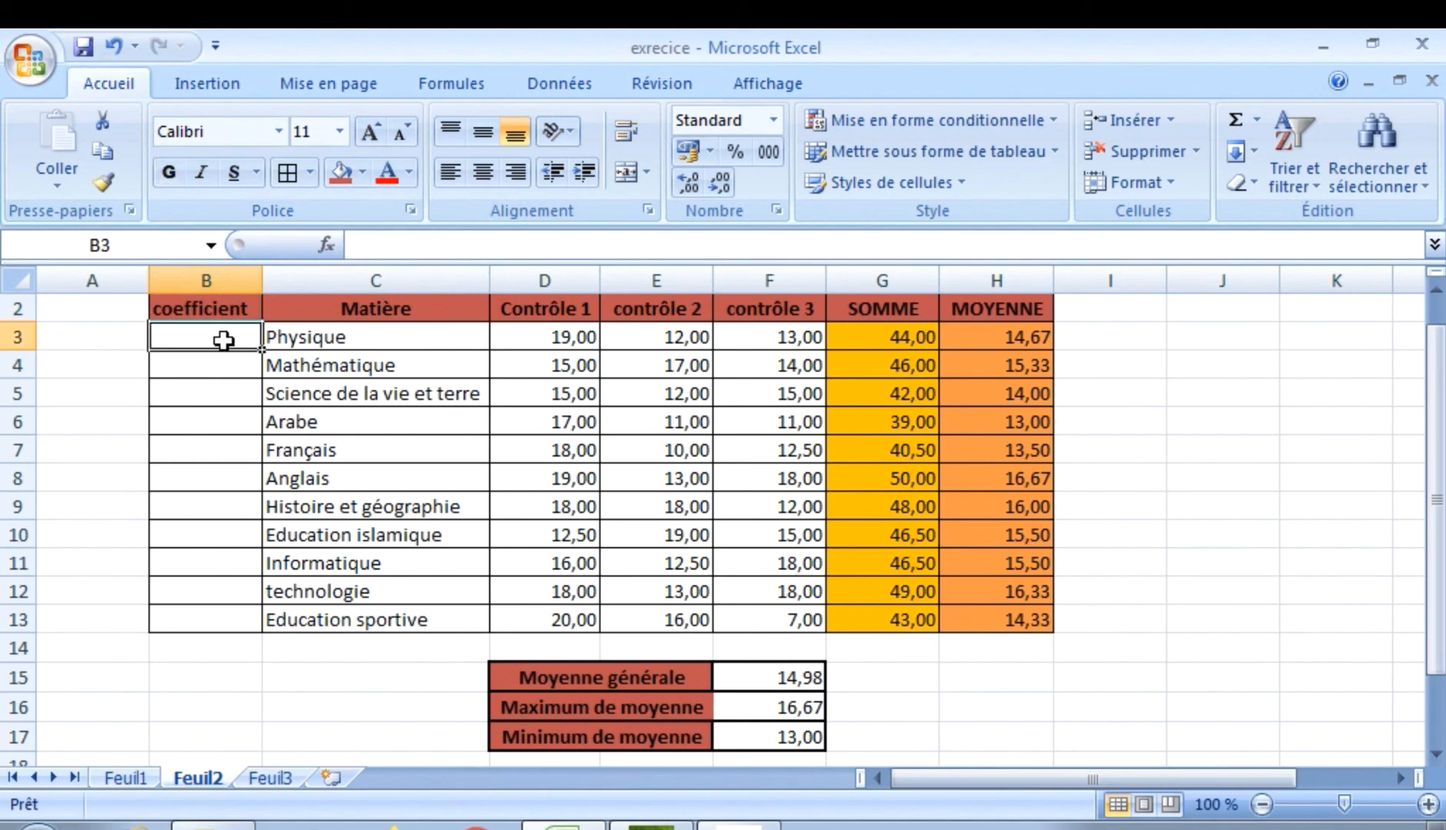
type("2")
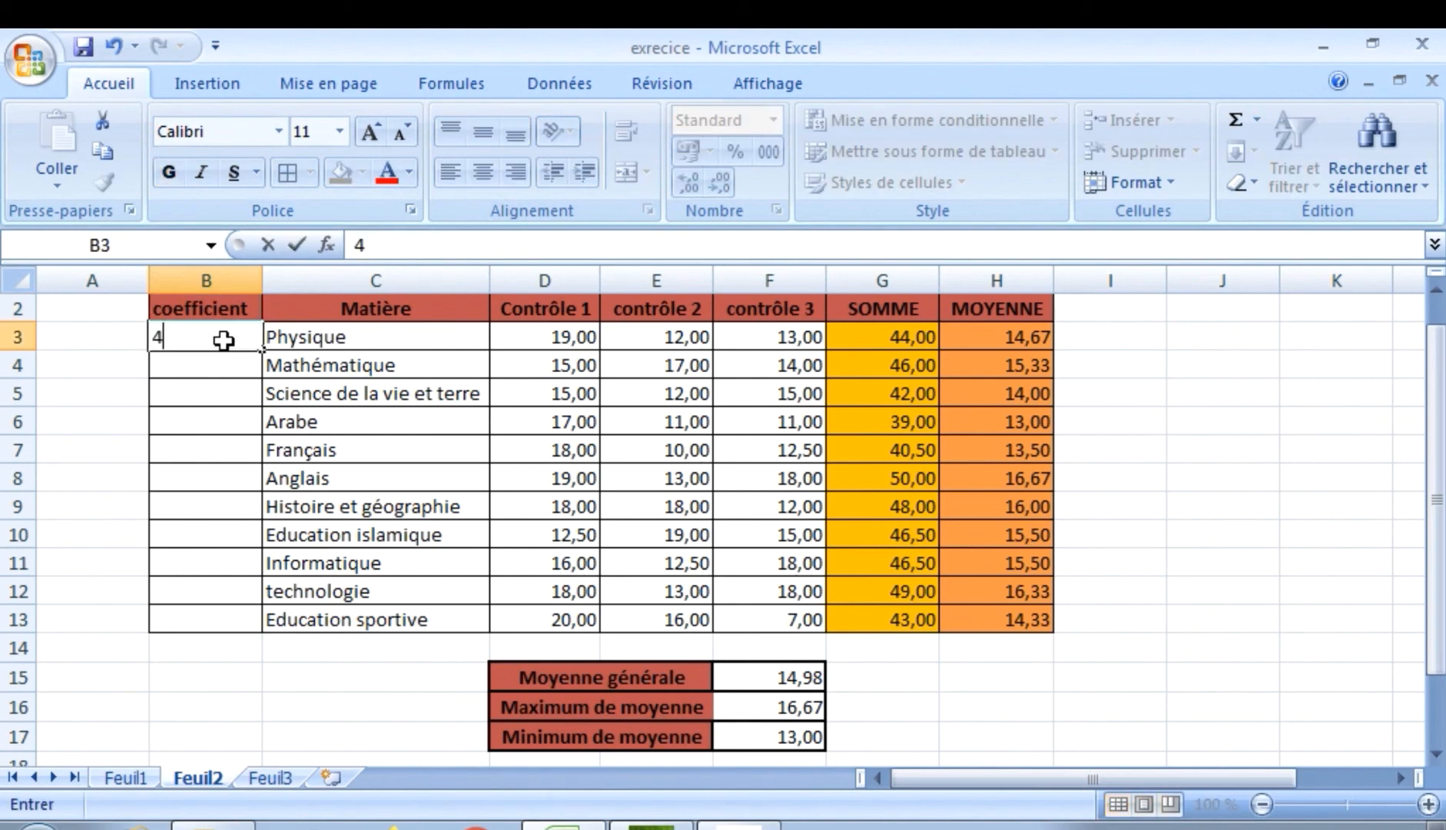
key("Return")
type("4")
key("Return")
type("4")
key("Return")
type("2")
key("Return")
type("3")
key("Return")
type("2")
key("Return")
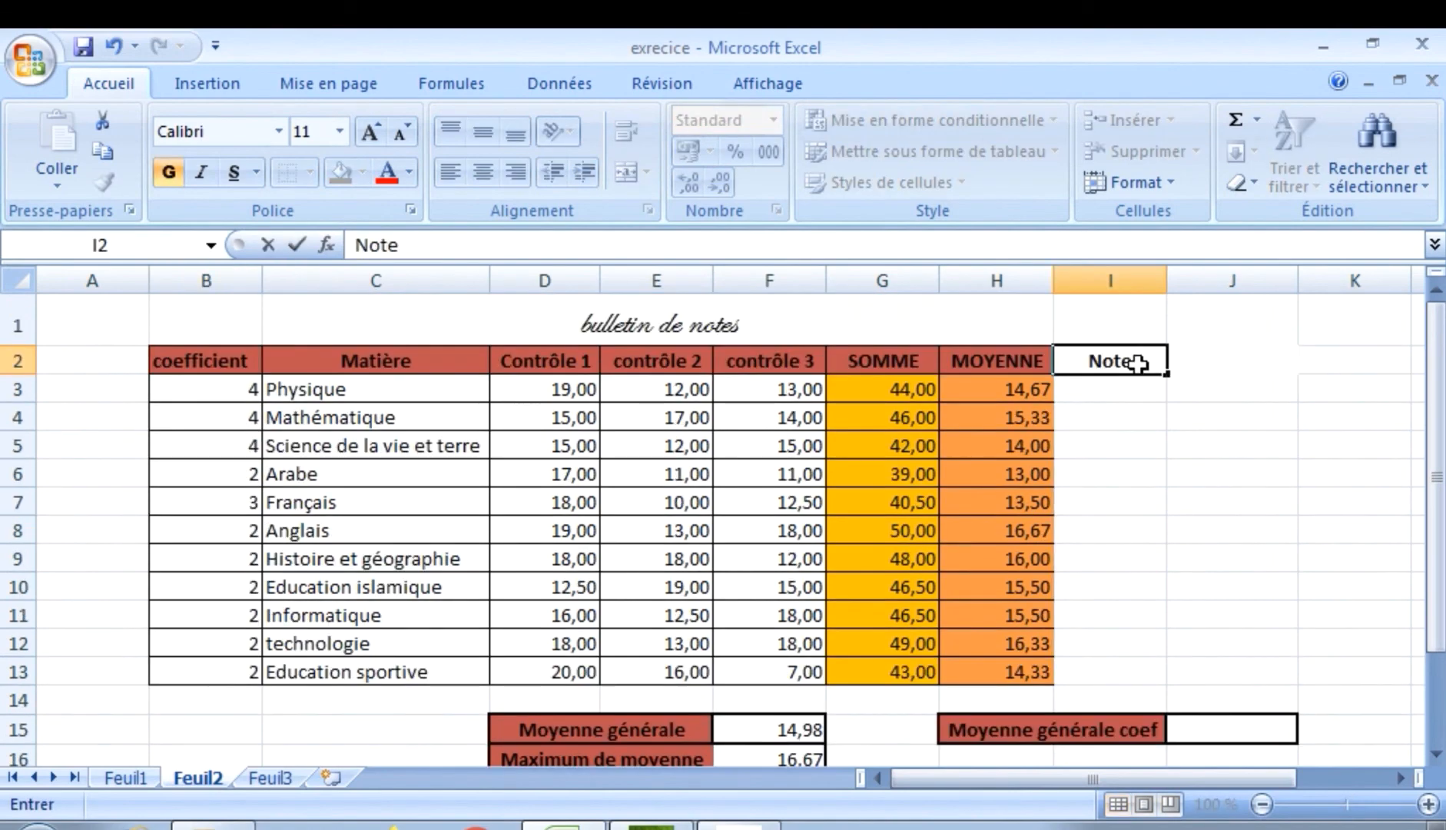
Enter the header "Note*Coefficient" in I2 and widen column I to fit it.
type("*Coefficient")
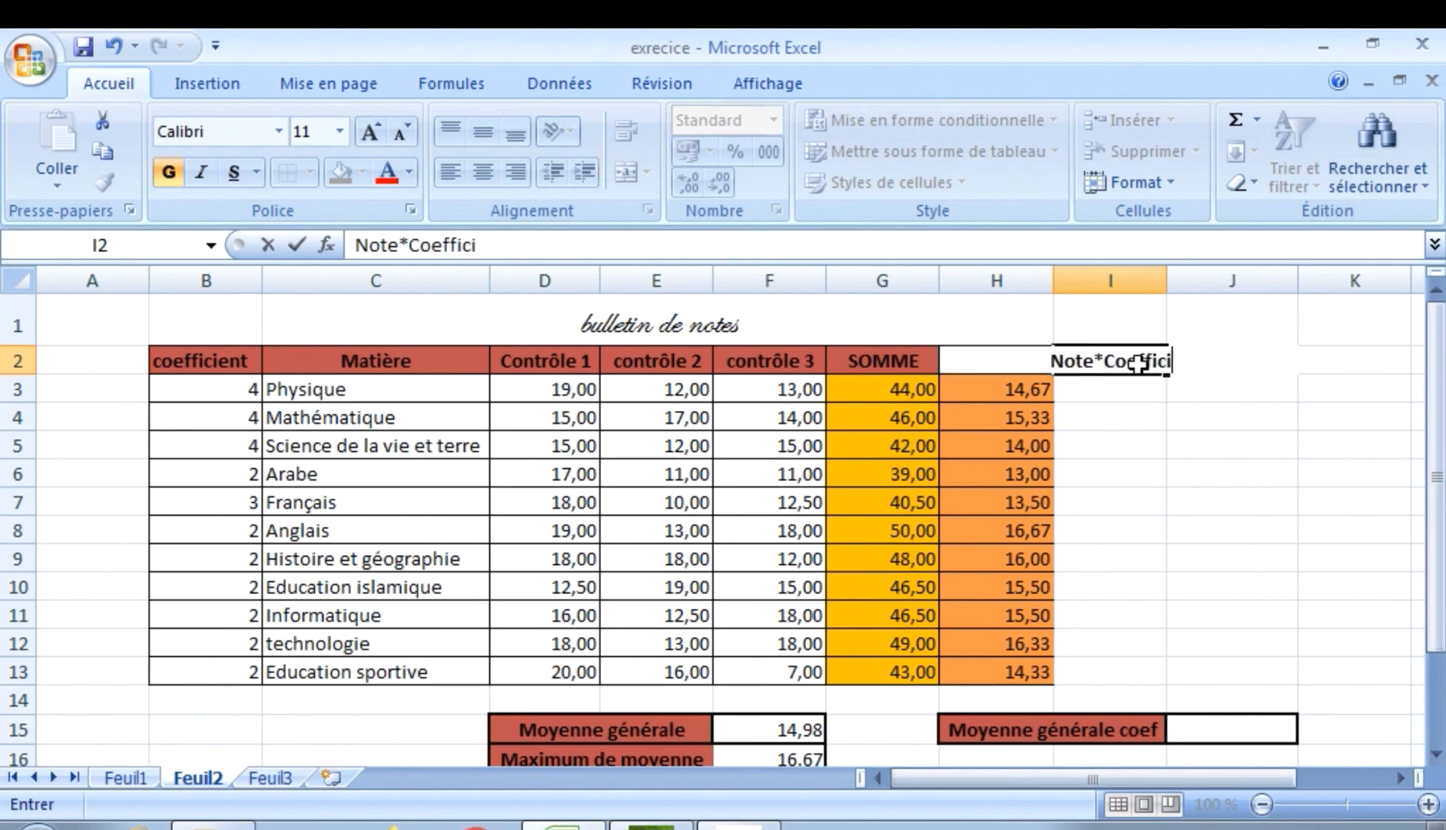
left_click(1254, 450)
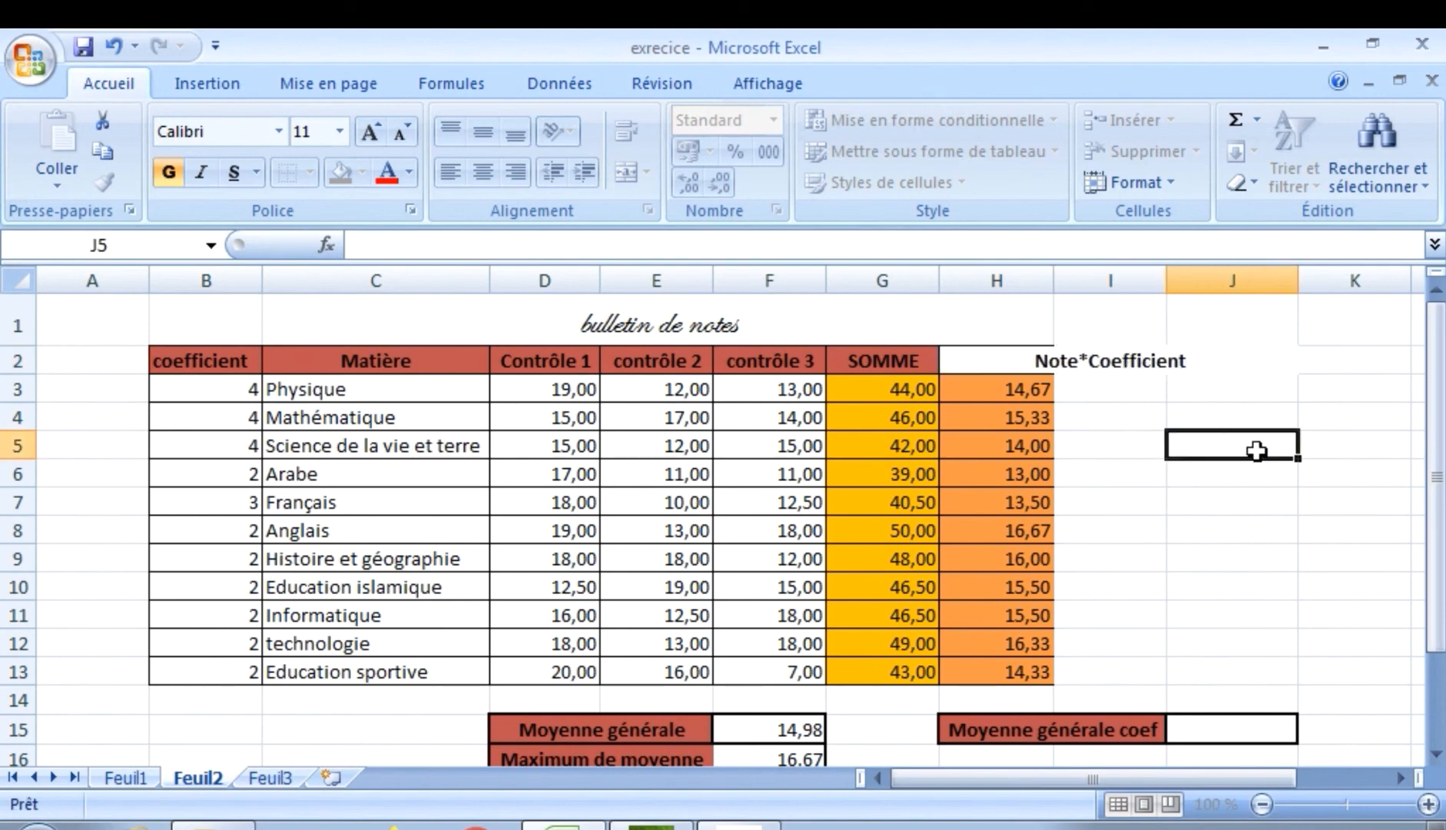
left_click(1122, 364)
left_click_drag(1166, 281, 1222, 285)
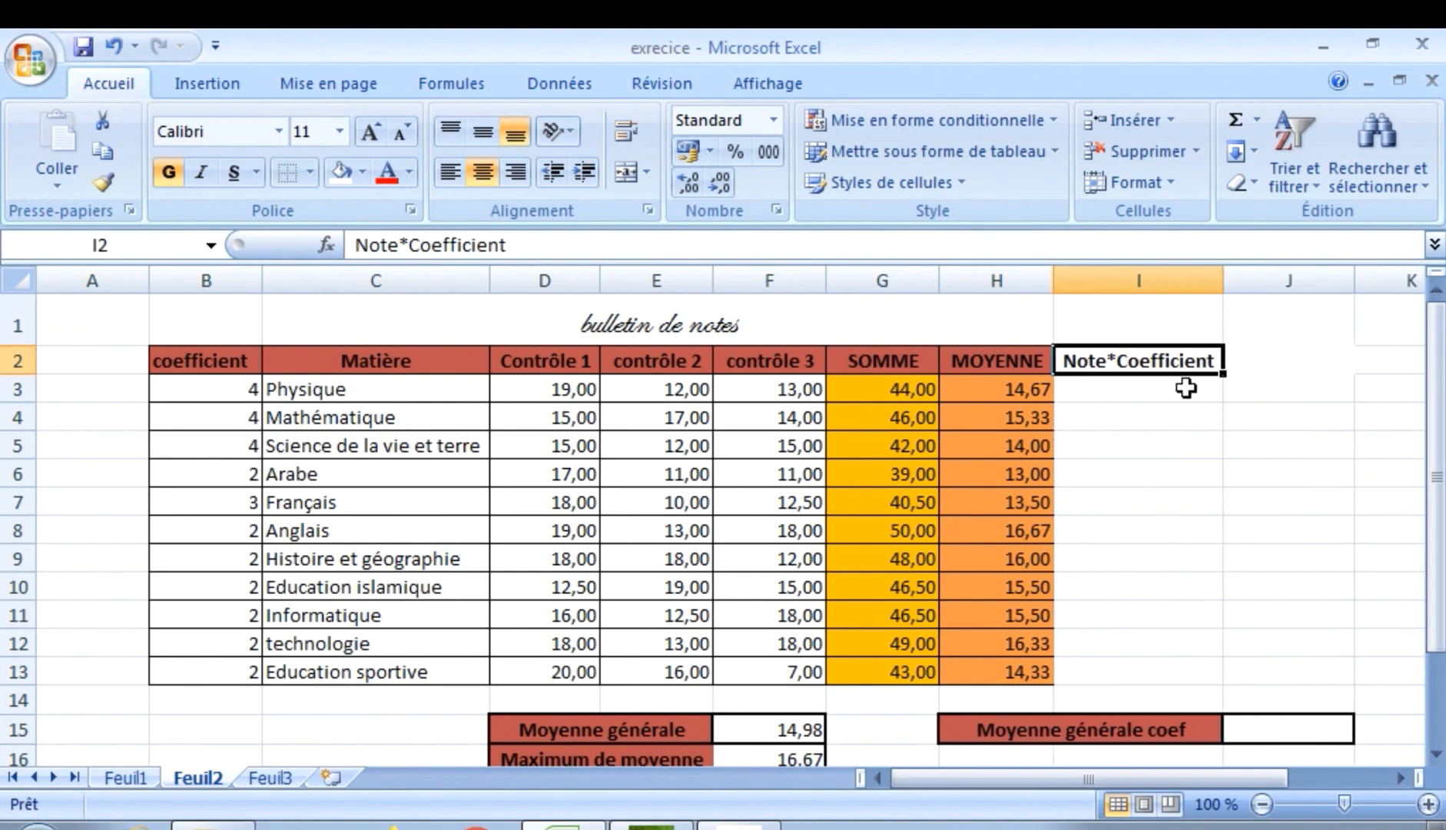
Apply all borders to I2:I13 and fill the Note*Coefficient header with the theme red.
left_click_drag(1172, 361, 1185, 671)
left_click(310, 177)
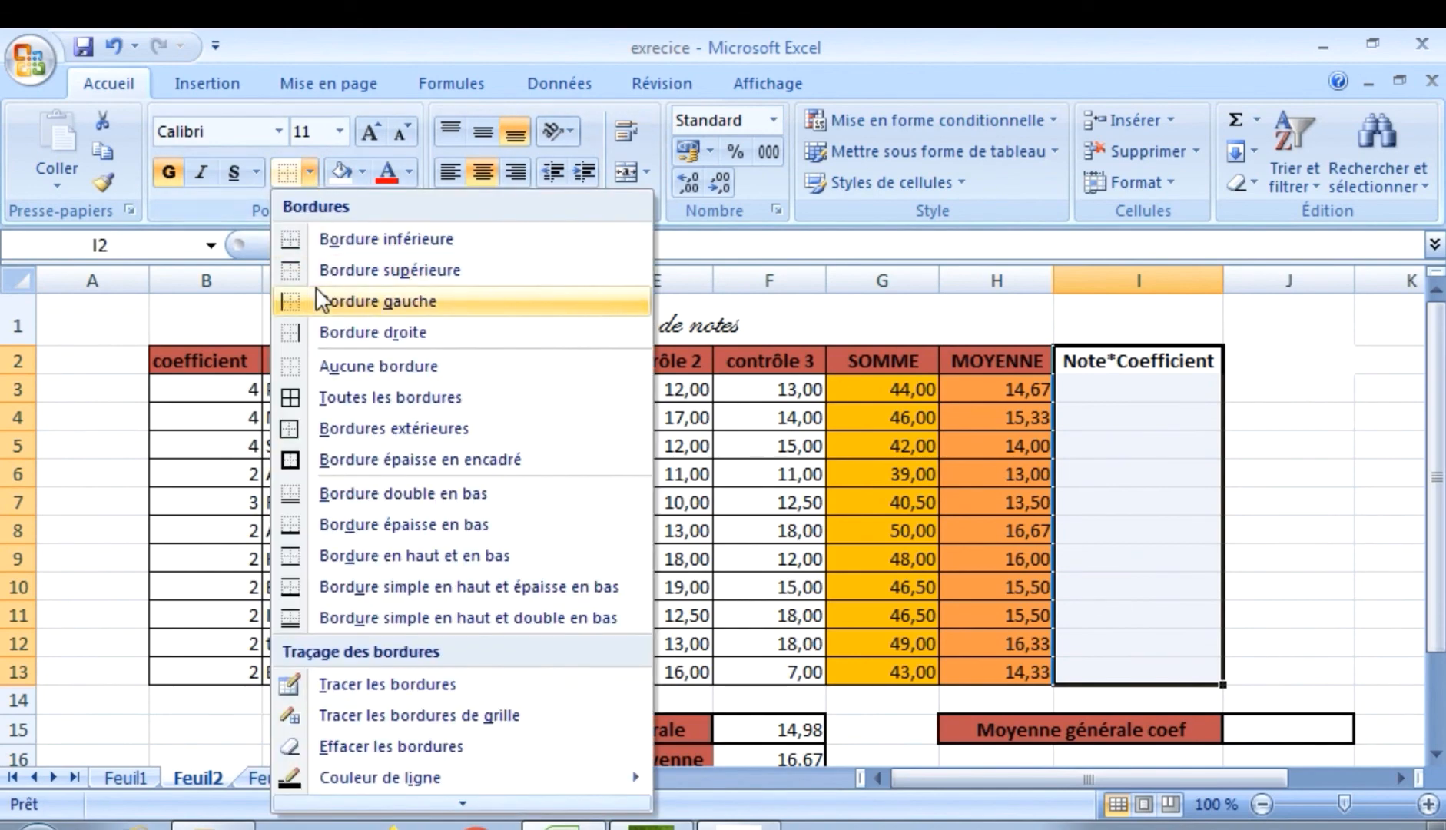
left_click(321, 398)
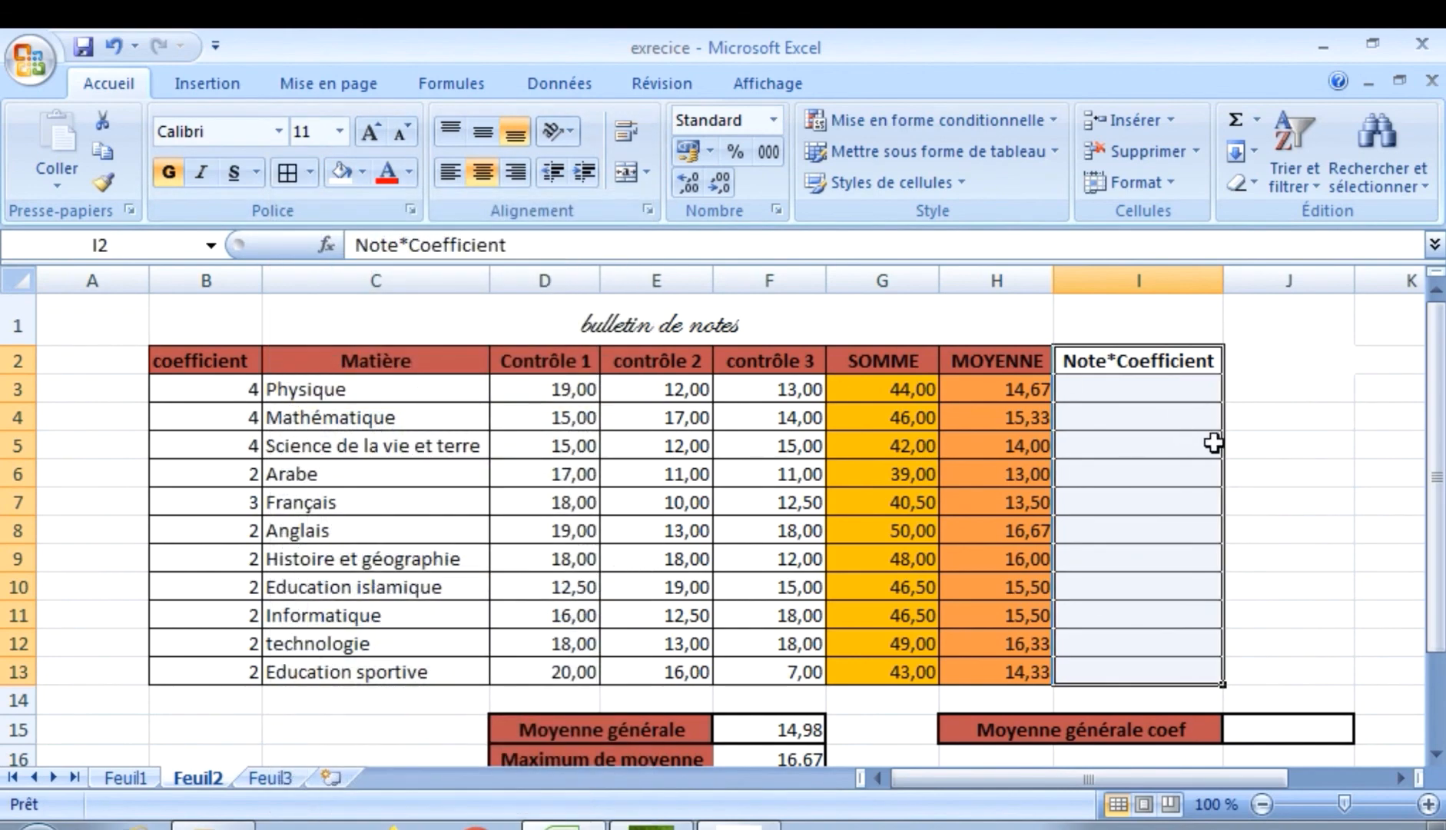
left_click(1150, 363)
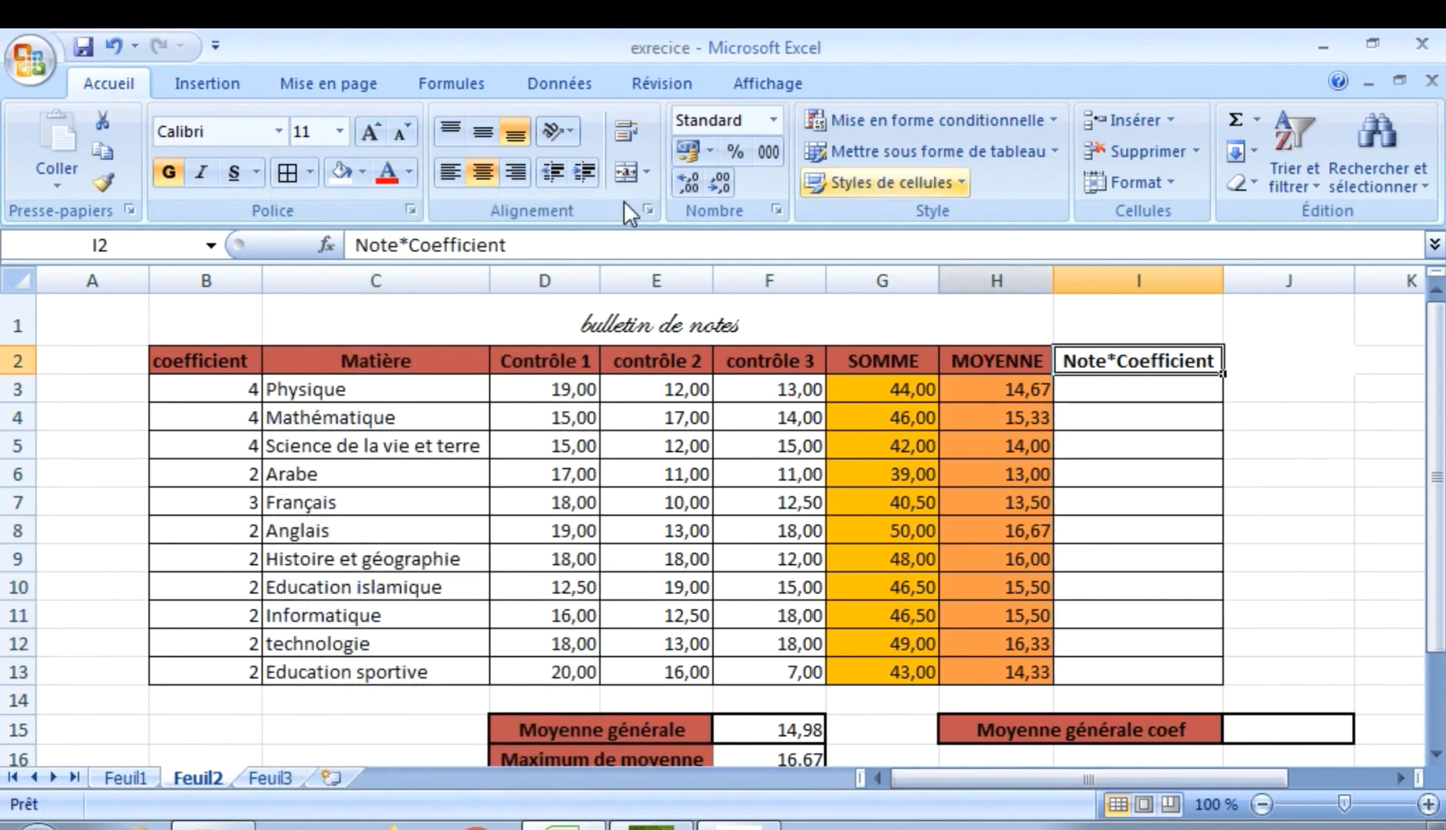
left_click(363, 173)
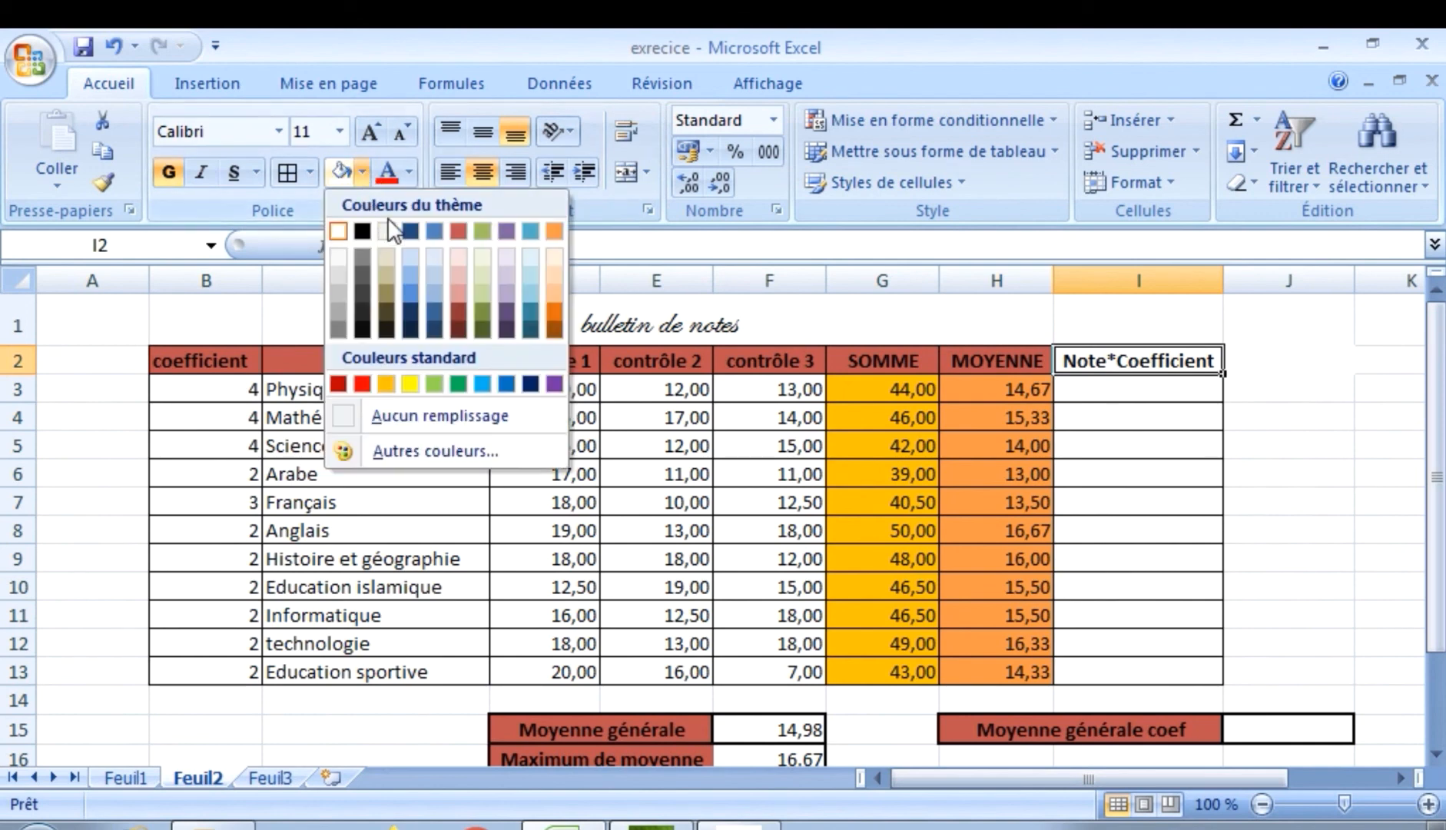
left_click(458, 231)
left_click(1308, 599)
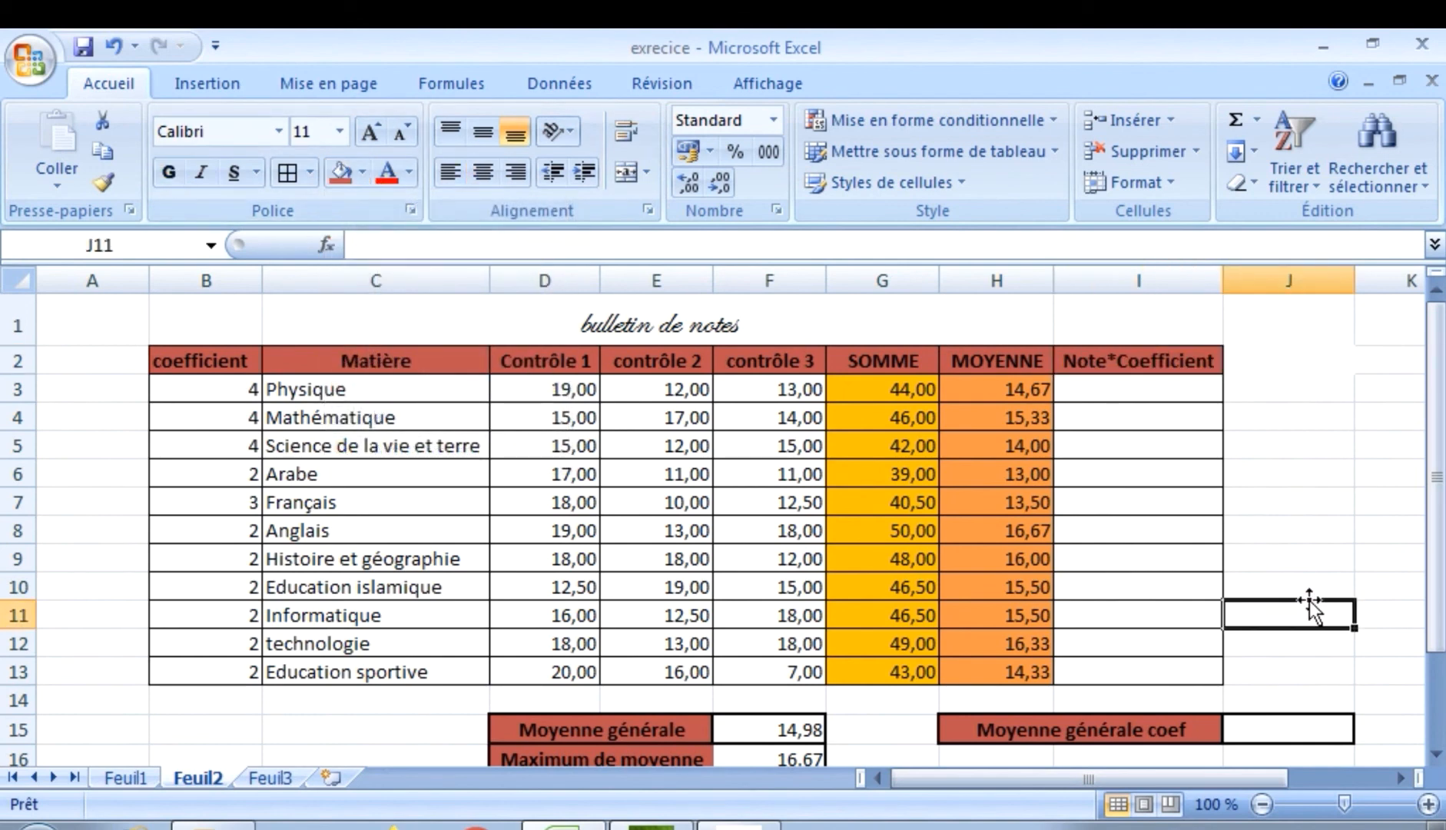